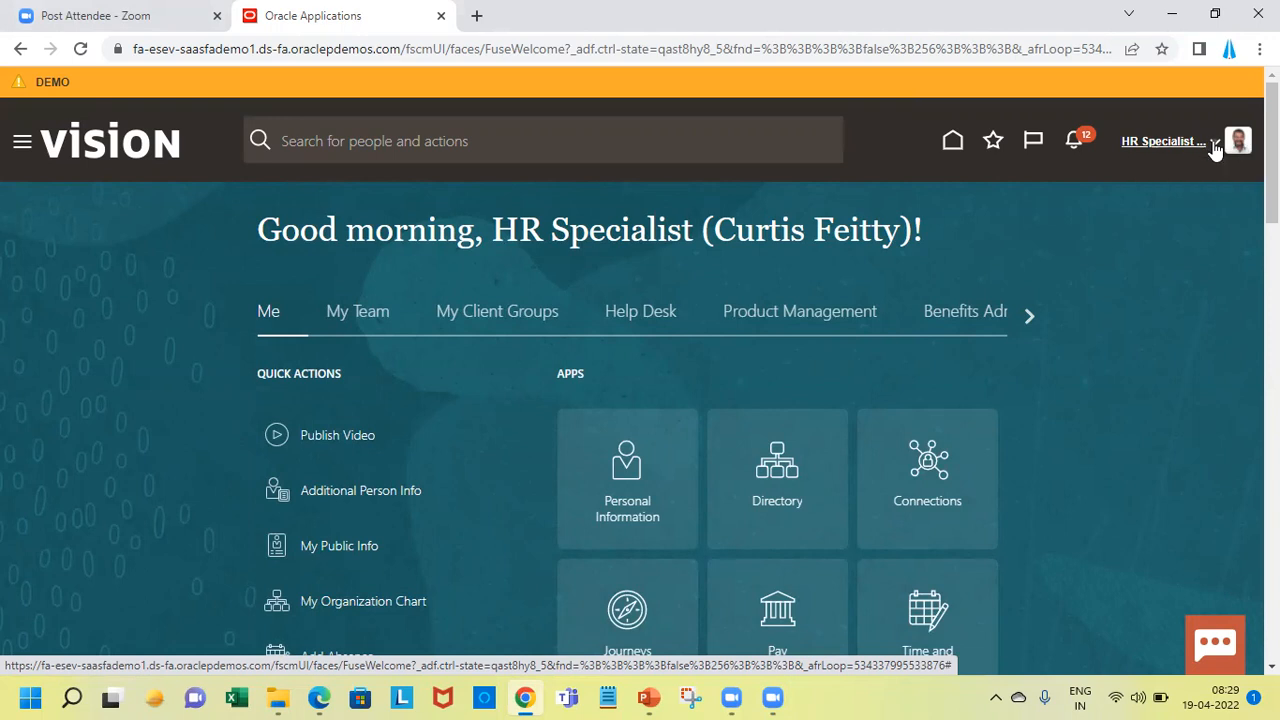
Step: Go to Setup and Maintenance and search the setup tasks for "enterprise"
{"action": "left_click", "coordinate": [1215, 150]}
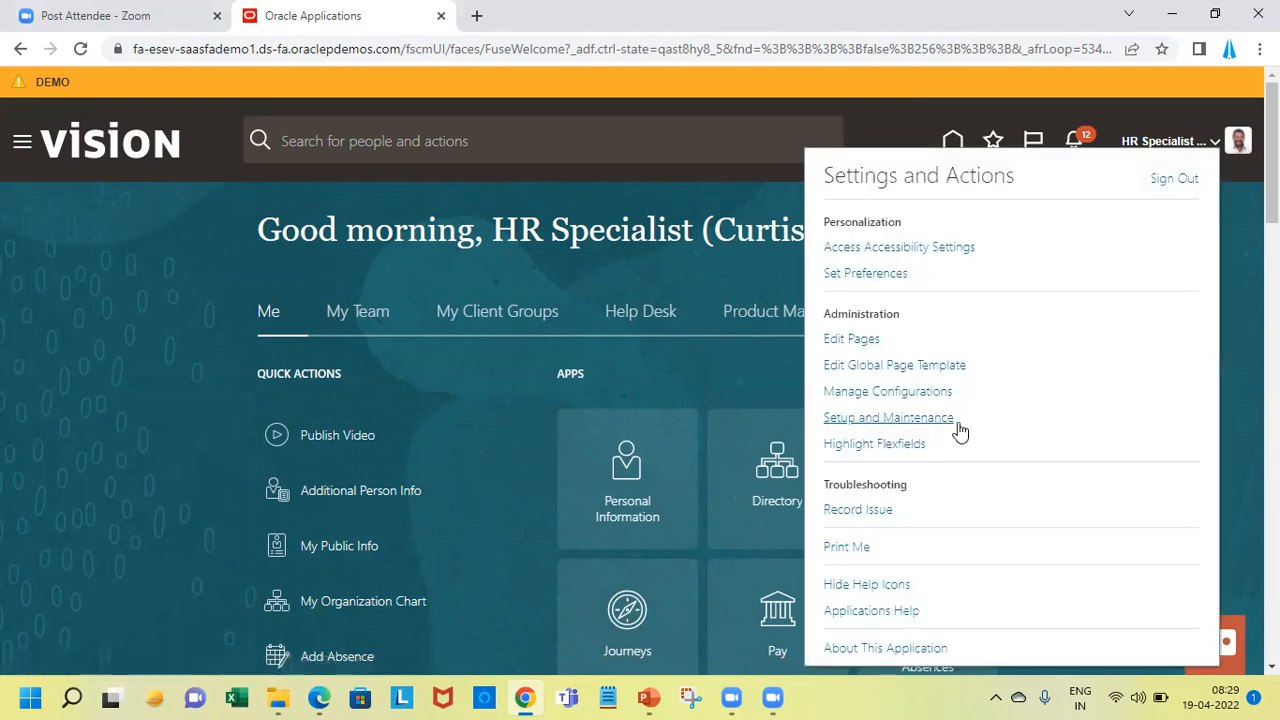
{"action": "left_click", "coordinate": [934, 422]}
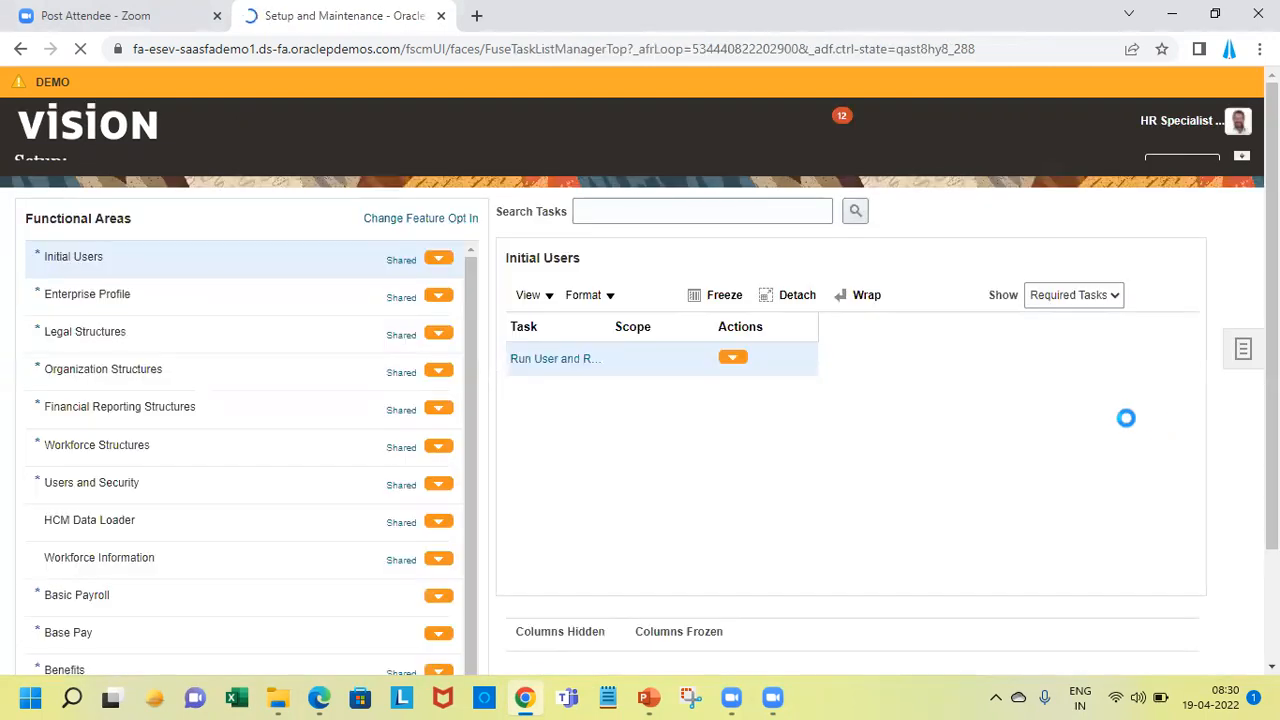
{"action": "left_click", "coordinate": [738, 217]}
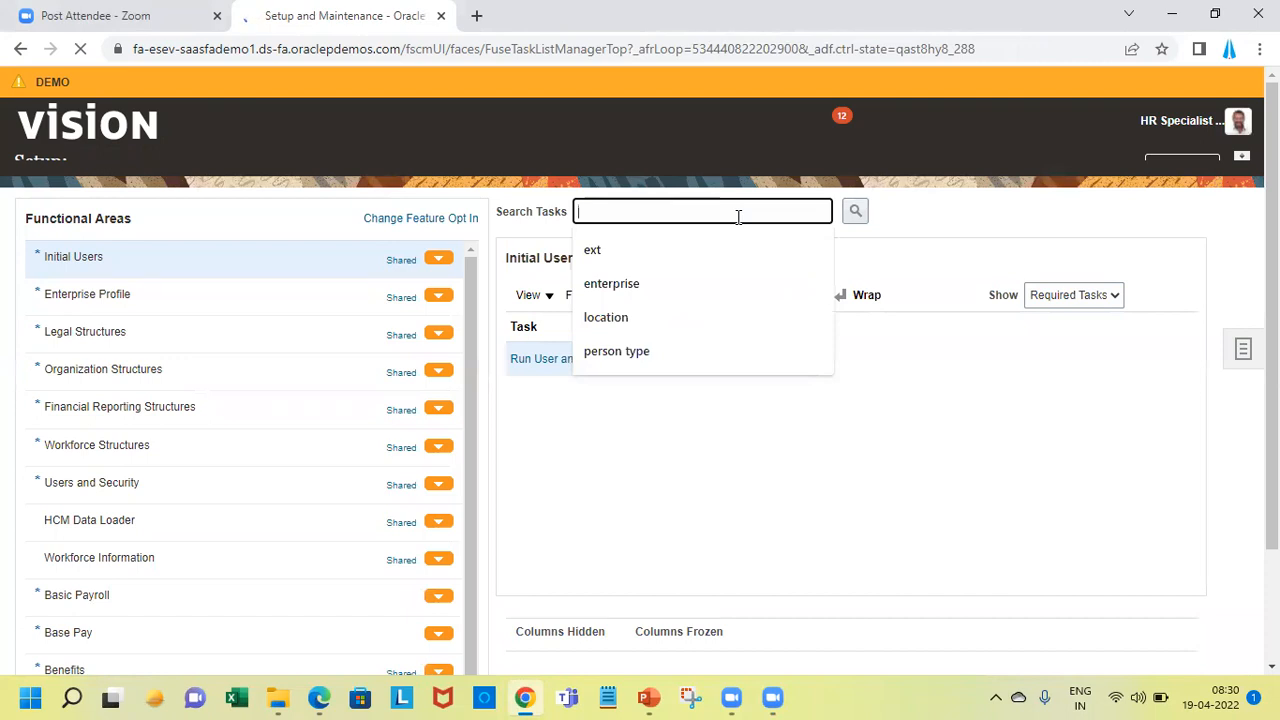
{"action": "left_click", "coordinate": [630, 285]}
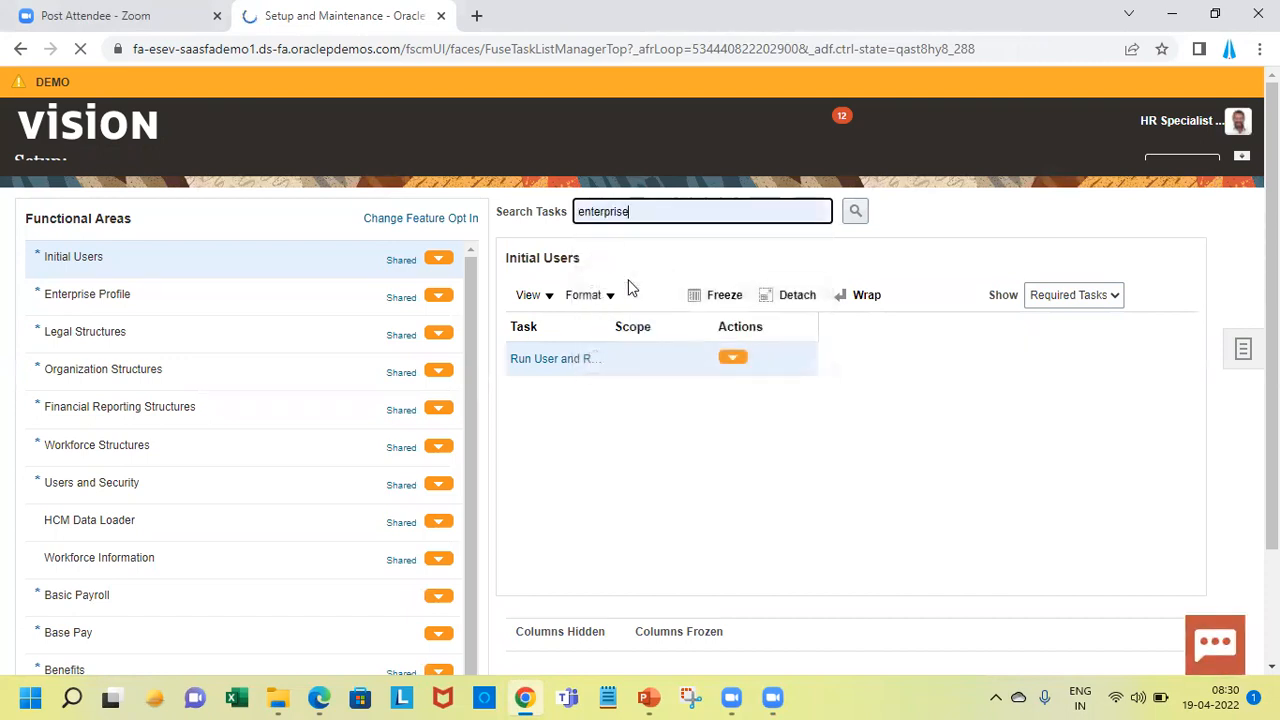
{"action": "left_click", "coordinate": [855, 217]}
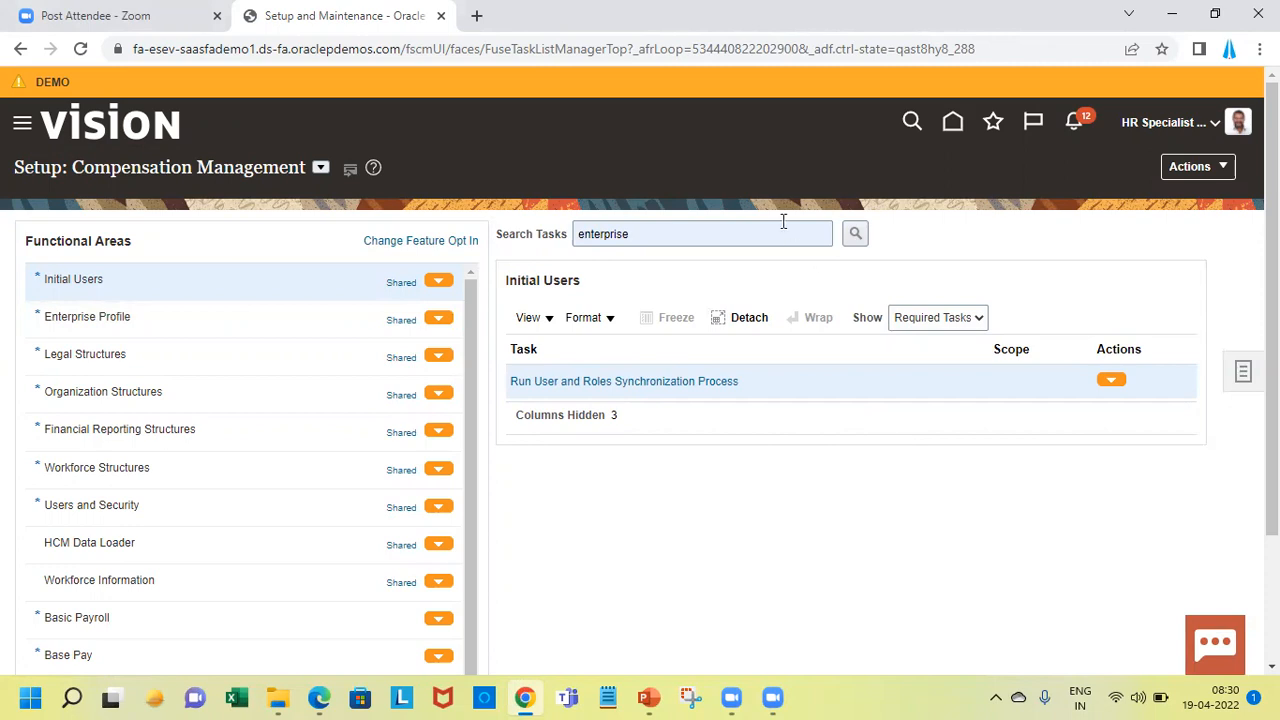
{"action": "left_click", "coordinate": [857, 234]}
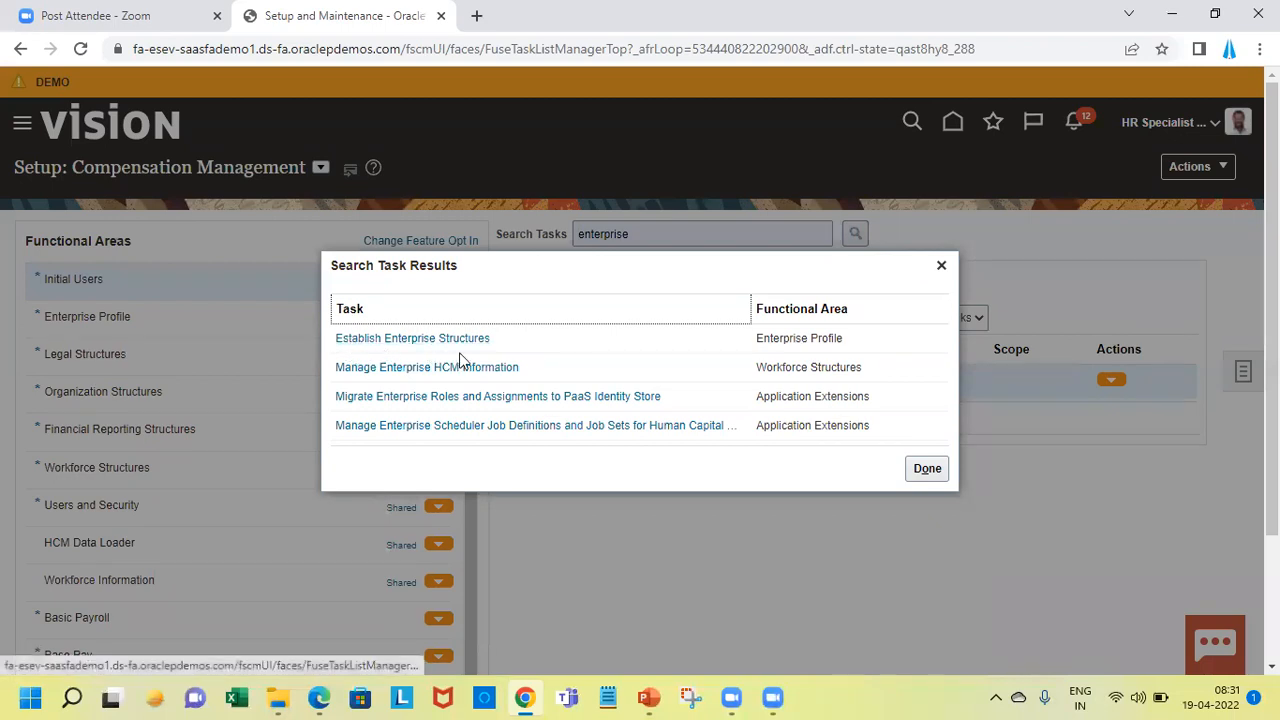
Step: Open the Establish Enterprise Structures task and create an enterprise configuration named SP Enterprise
{"action": "left_click", "coordinate": [398, 340]}
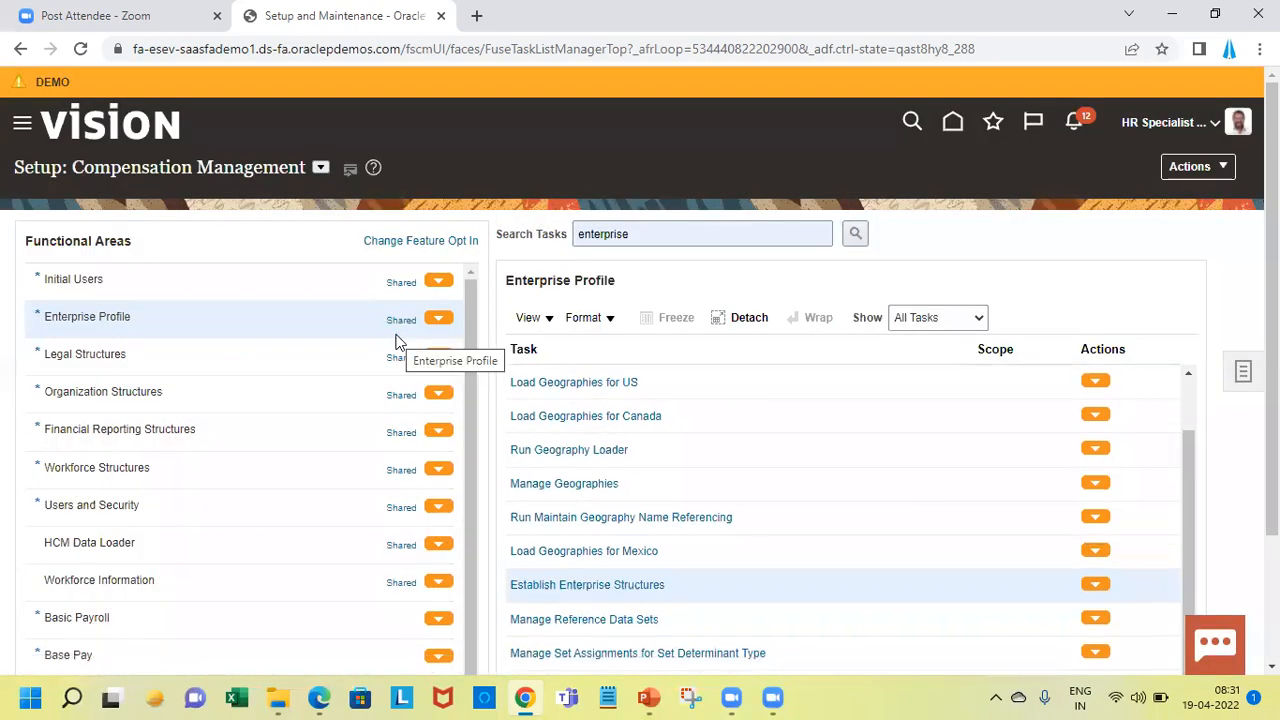
{"action": "left_click", "coordinate": [572, 592]}
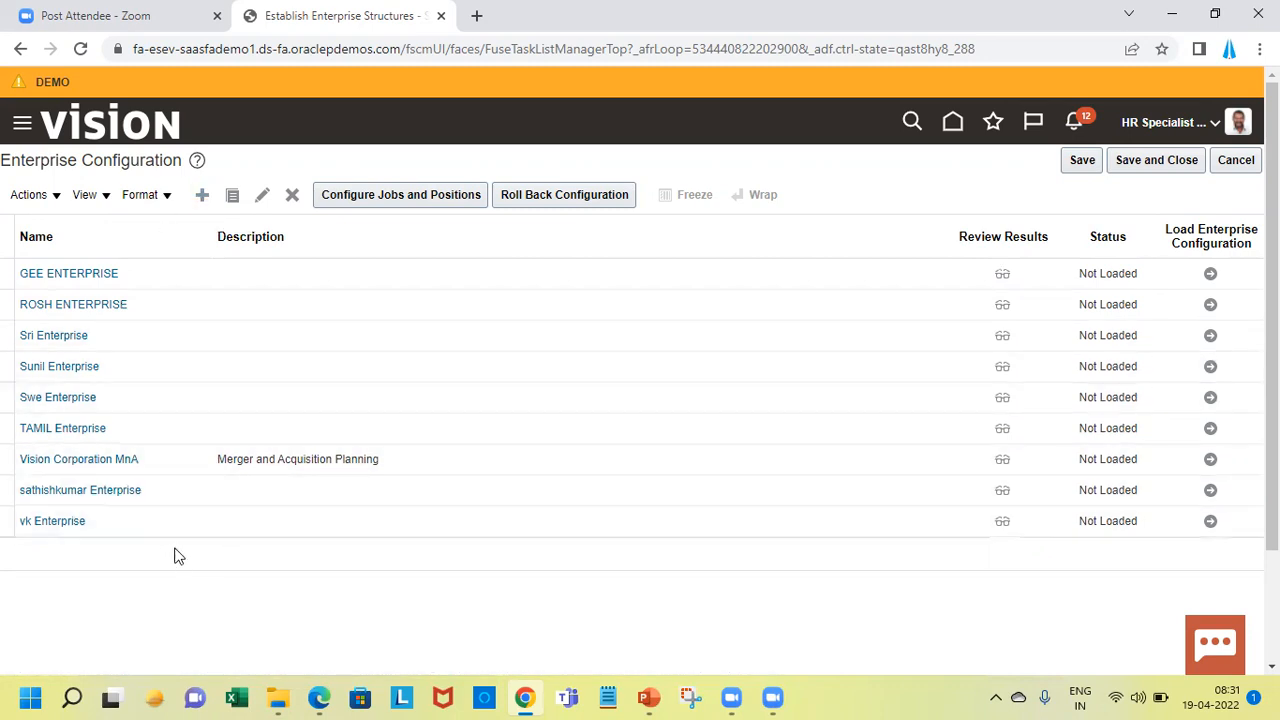
{"action": "left_click", "coordinate": [197, 207]}
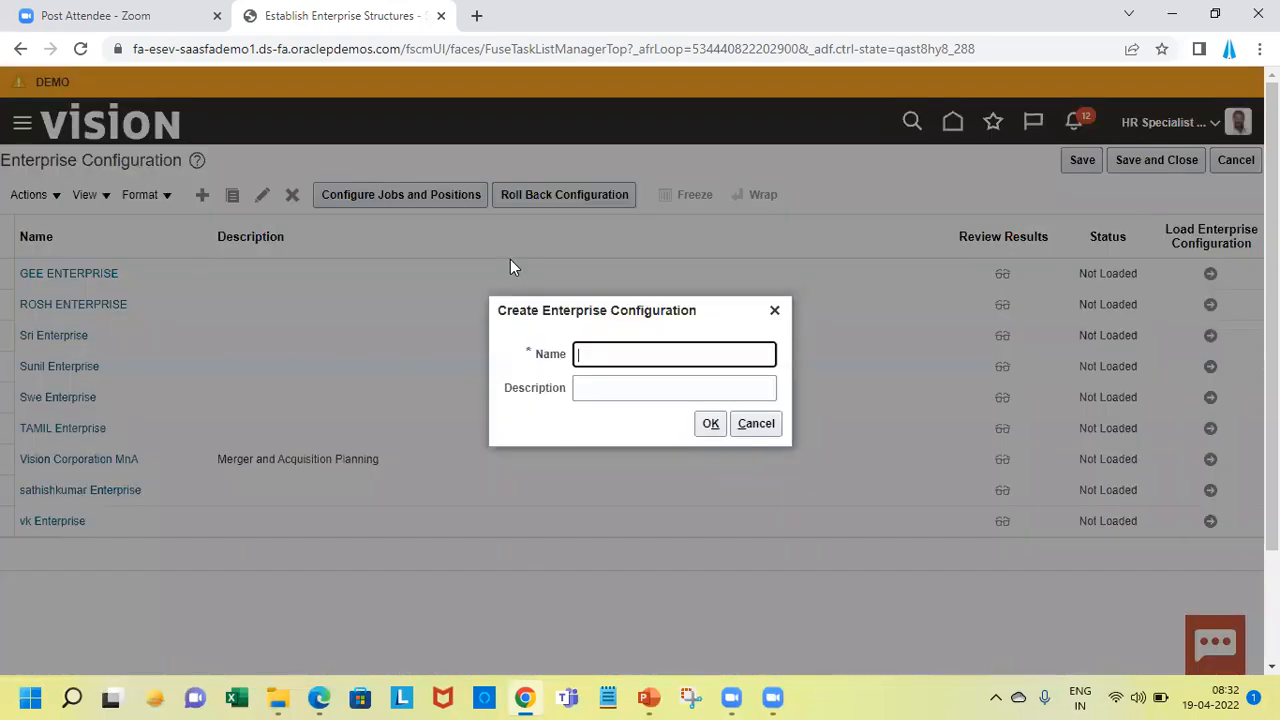
{"action": "type", "text": "SP Enterprise"}
{"action": "left_click", "coordinate": [706, 424]}
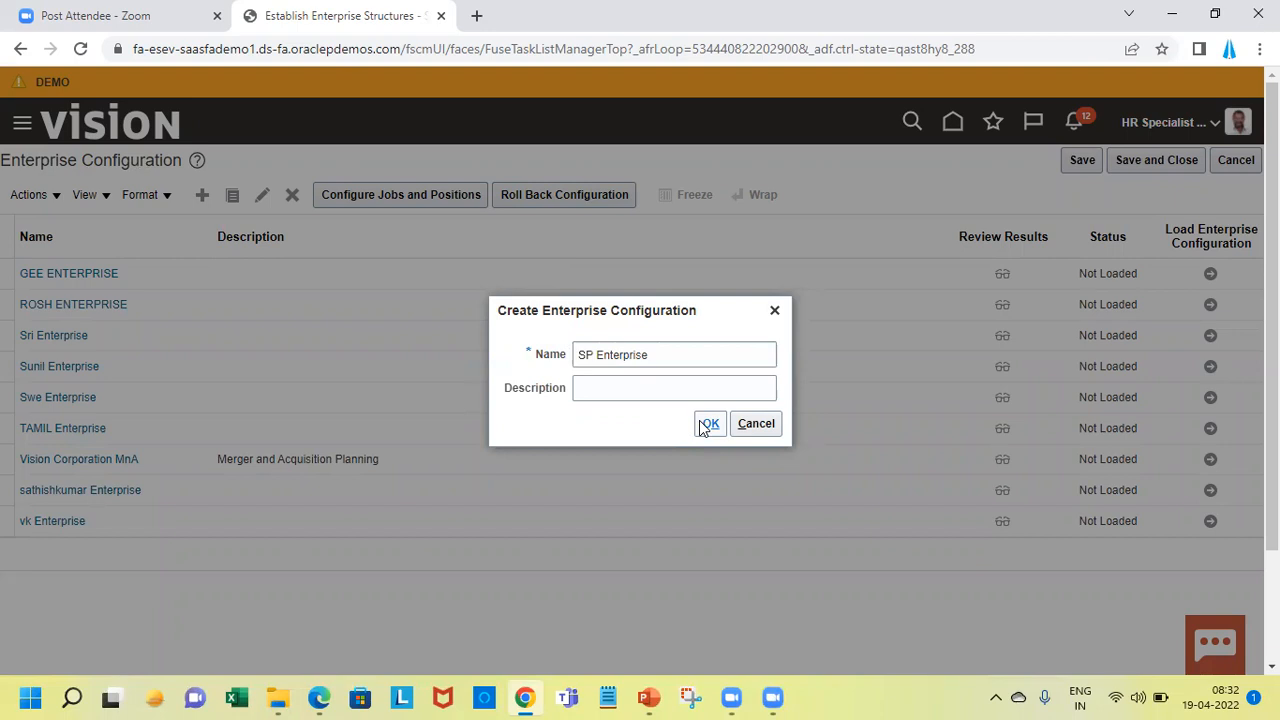
{"action": "left_click", "coordinate": [706, 424]}
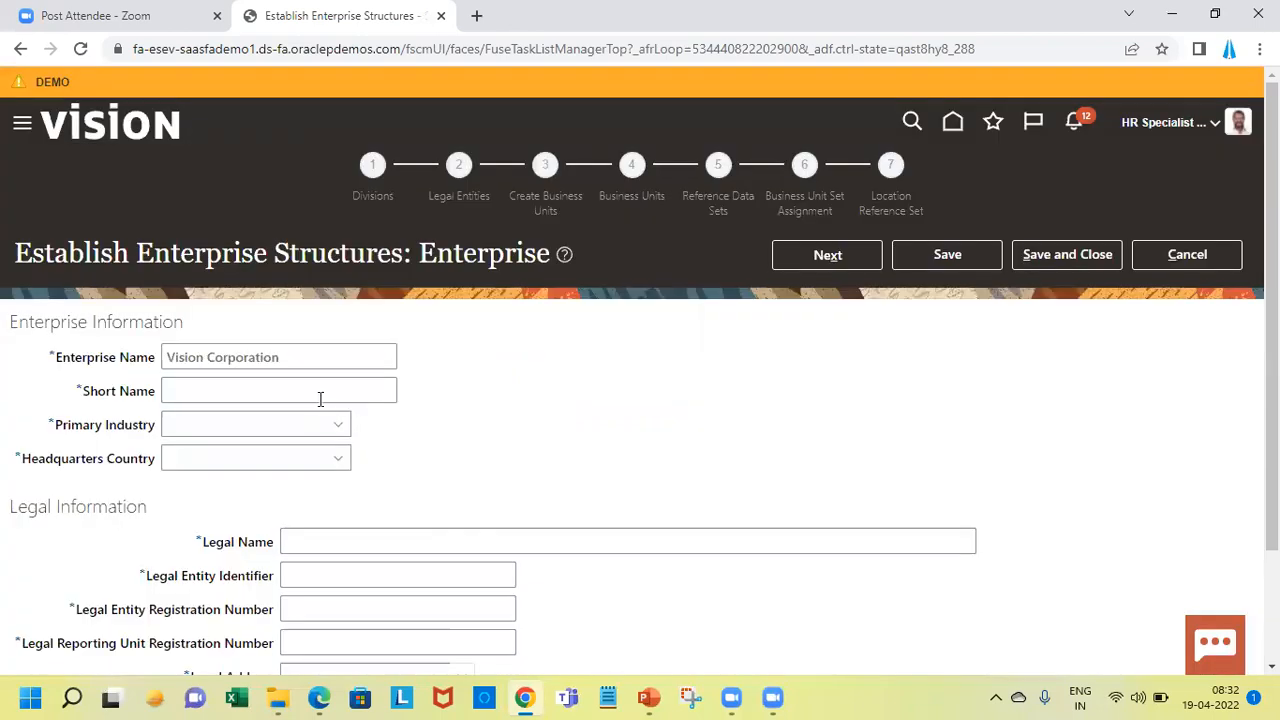
Step: Replace the enterprise name with SP Enterprises and set its short name to SPENT
{"action": "left_click", "coordinate": [307, 360]}
{"action": "triple_click", "coordinate": [307, 360]}
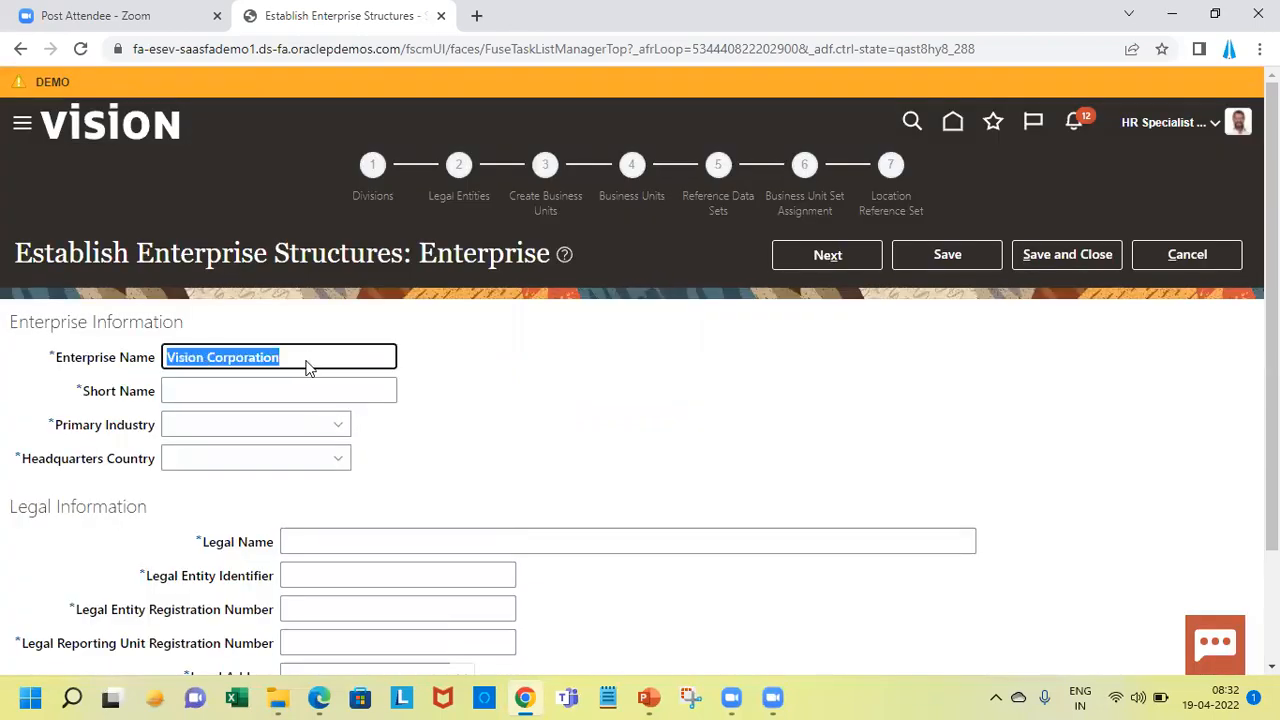
{"action": "right_click", "coordinate": [307, 368]}
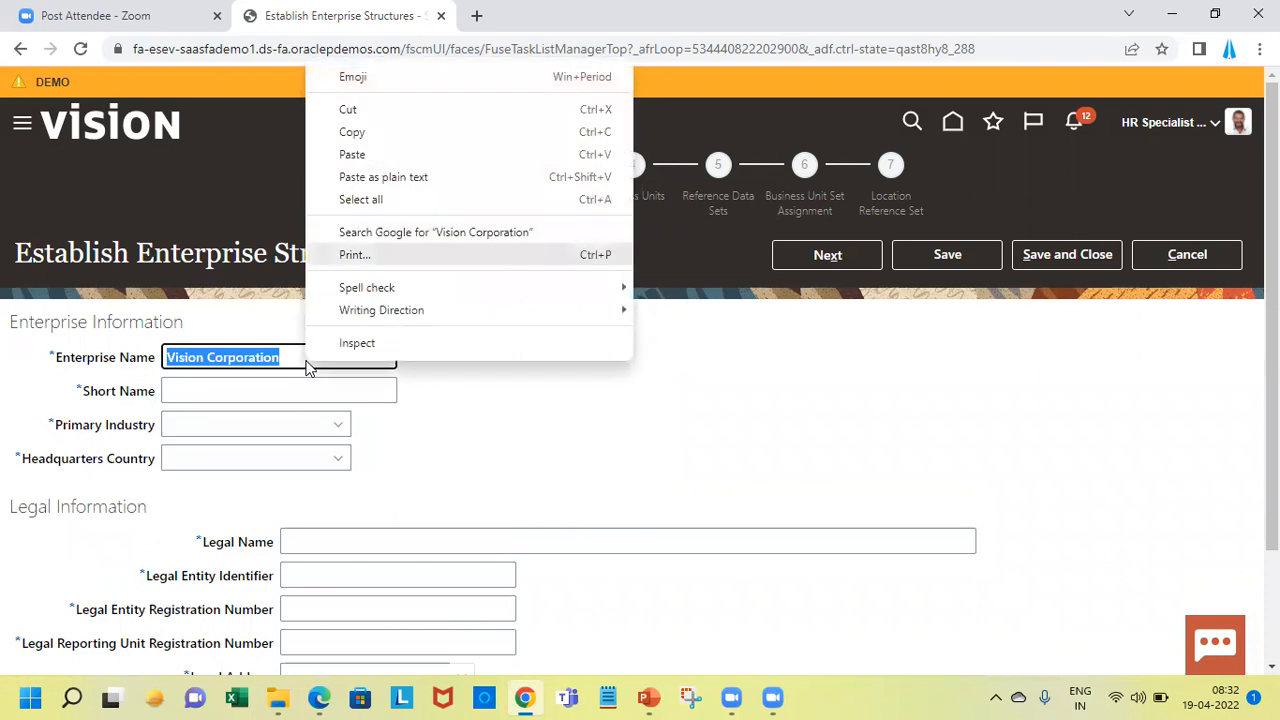
{"action": "double_click", "coordinate": [281, 355]}
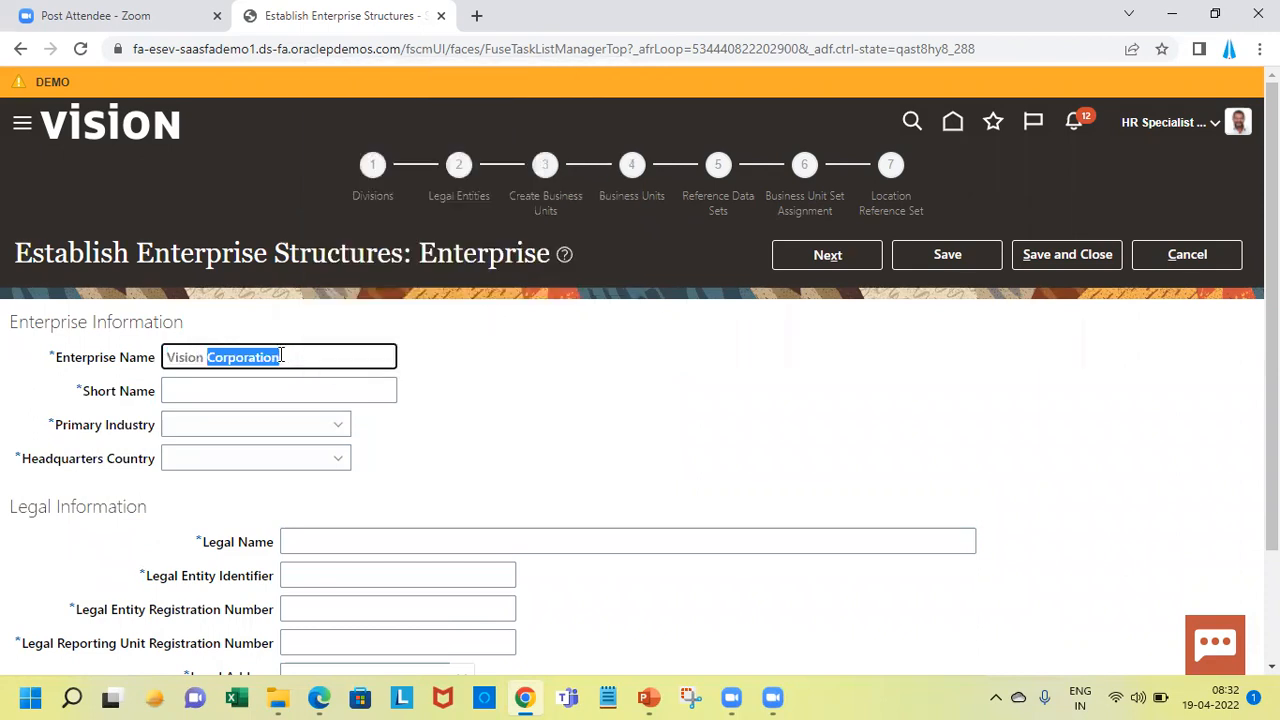
{"action": "key", "text": "BackSpace"}
{"action": "type", "text": "="}
{"action": "key", "text": "BackSpace"}
{"action": "key", "text": "BackSpace"}
{"action": "key", "text": "BackSpace"}
{"action": "key", "text": "BackSpace"}
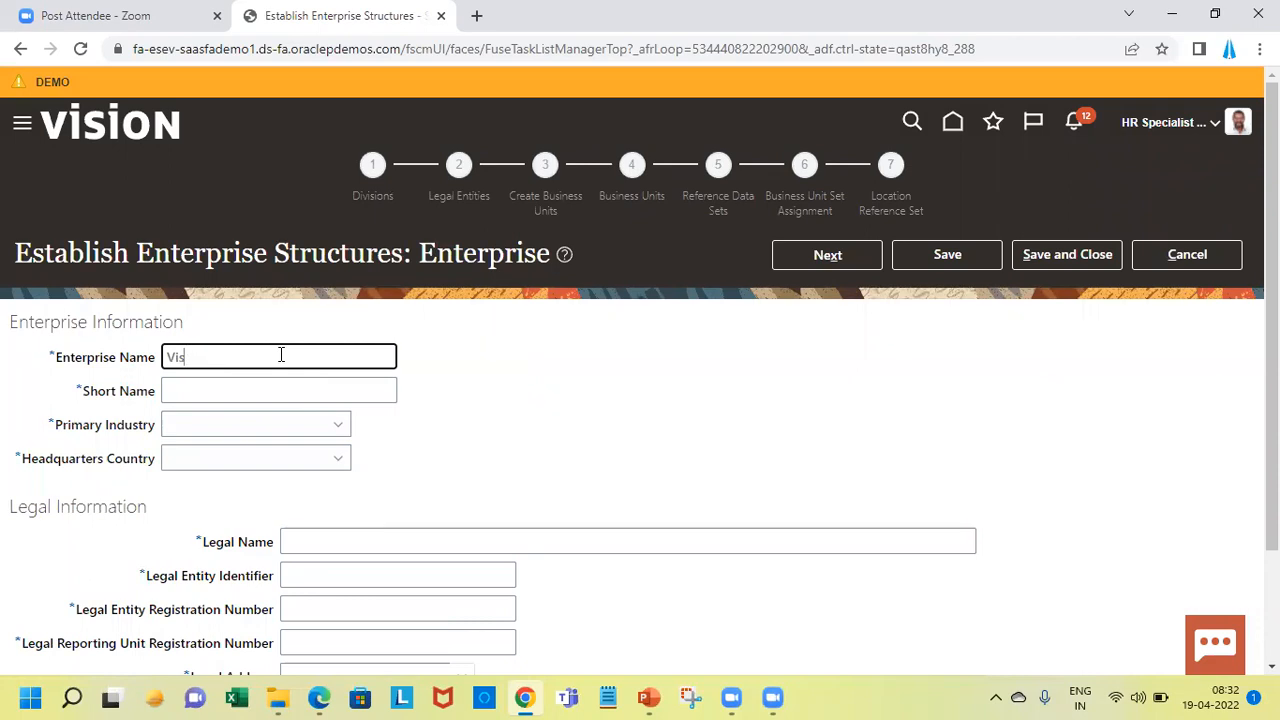
{"action": "key", "text": "BackSpace"}
{"action": "type", "text": "SP Emnt"}
{"action": "key", "text": "BackSpace"}
{"action": "key", "text": "BackSpace"}
{"action": "key", "text": "BackSpace"}
{"action": "type", "text": "nterprises"}
{"action": "key", "text": "Tab"}
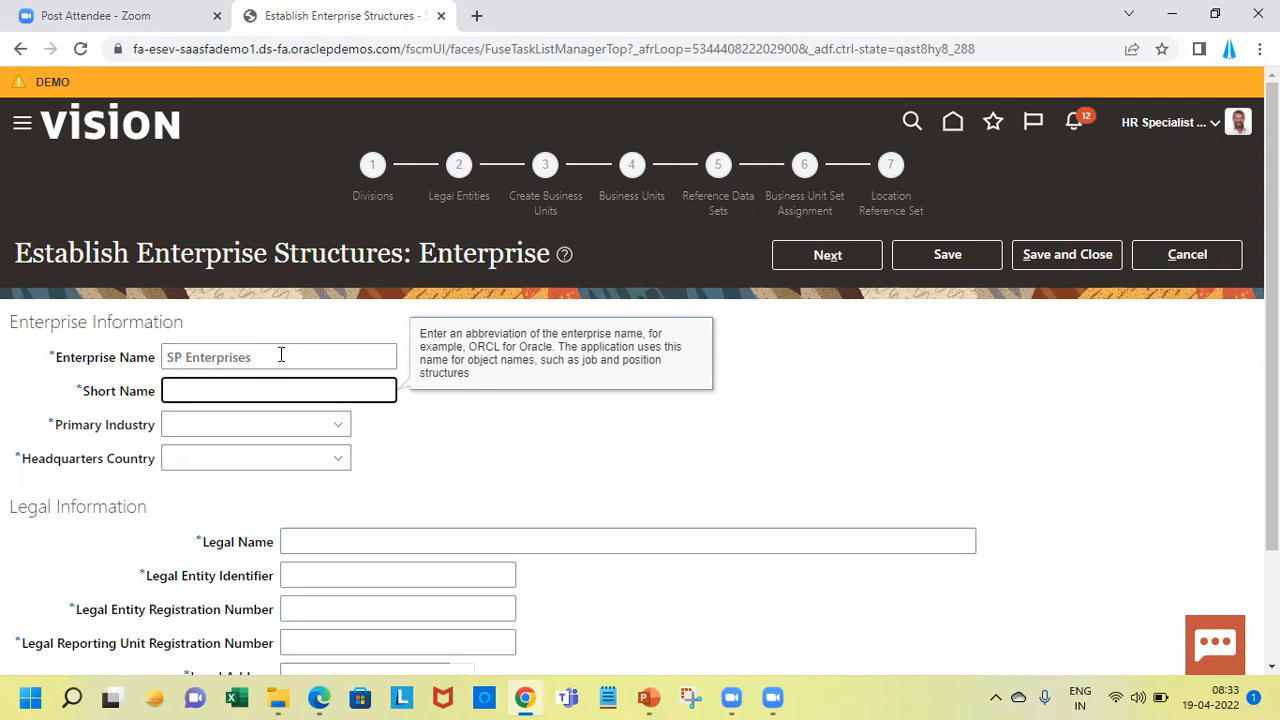
{"action": "type", "text": "SPENT"}
{"action": "key", "text": "Tab"}
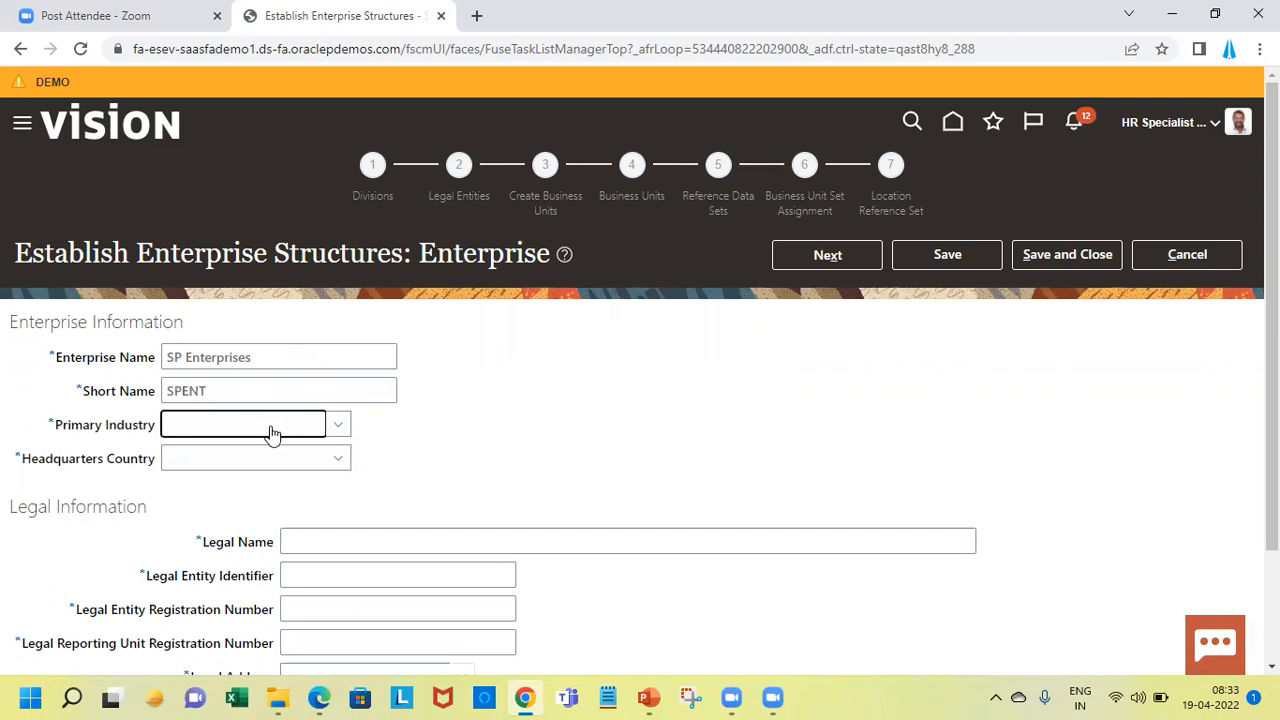
Step: Set the primary industry to Construction and the headquarters country to India
{"action": "left_click", "coordinate": [276, 429]}
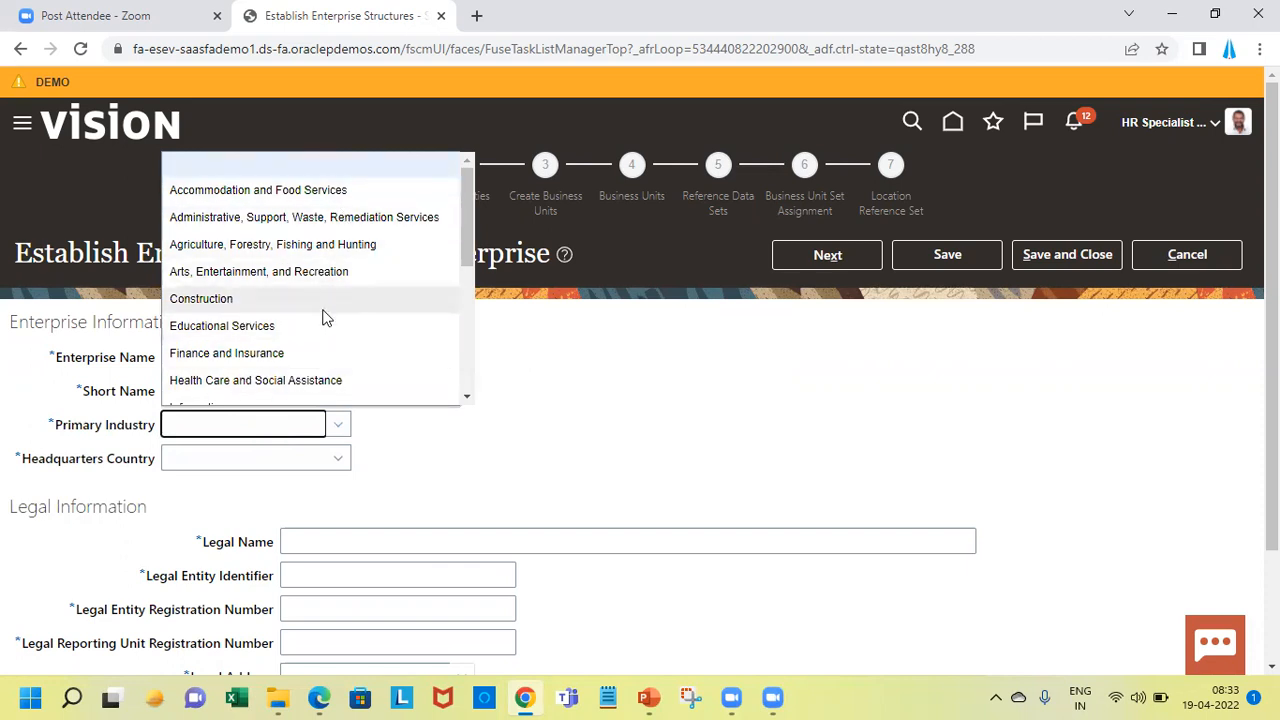
{"action": "left_click", "coordinate": [317, 299]}
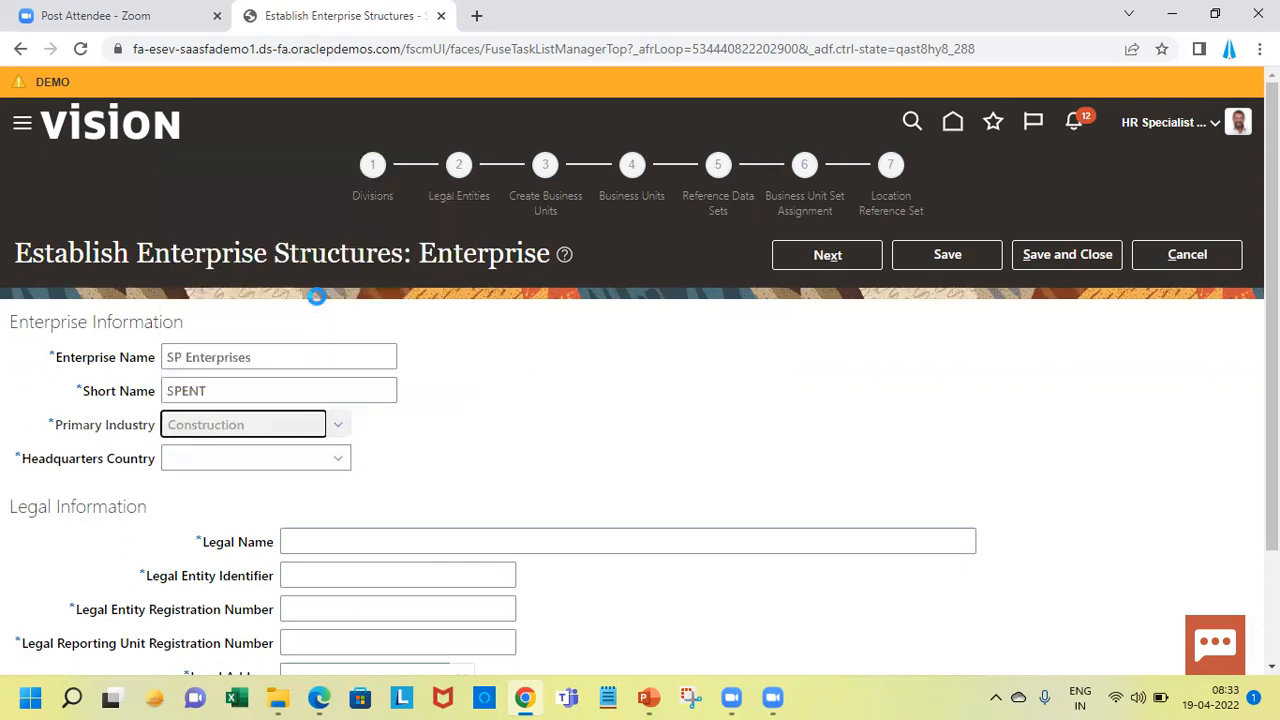
{"action": "left_click", "coordinate": [265, 466]}
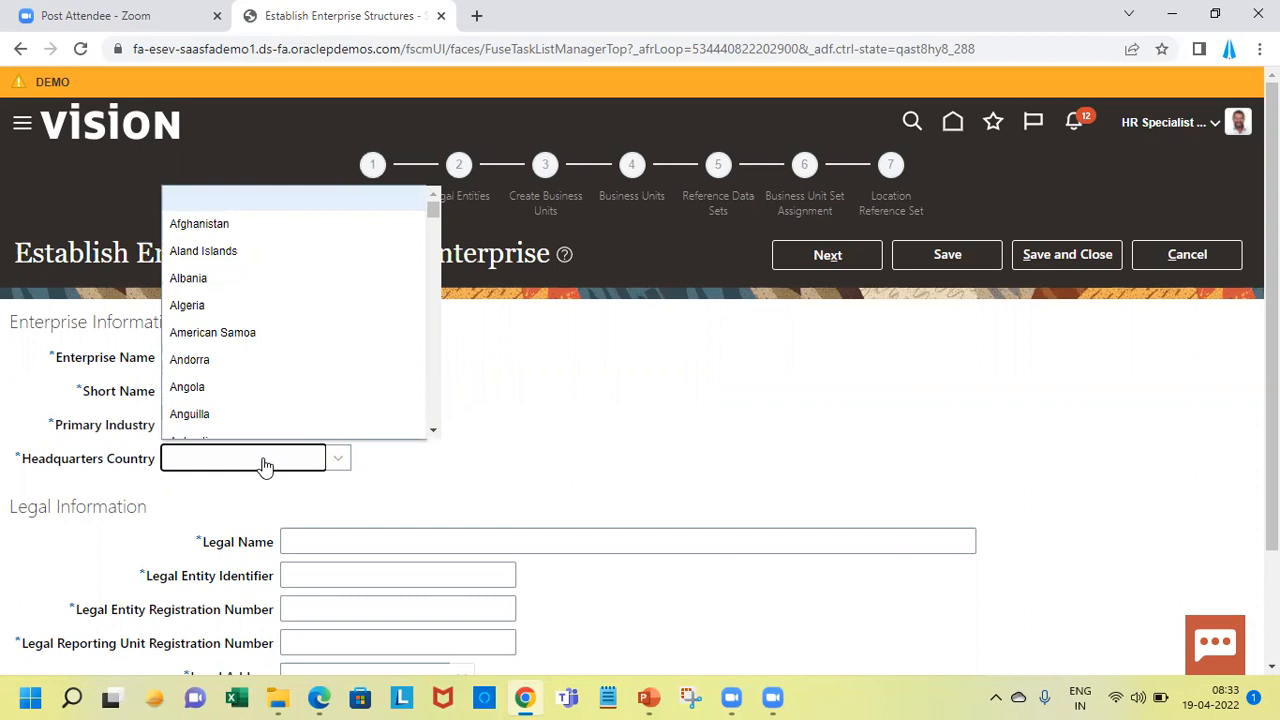
{"action": "type", "text": "in"}
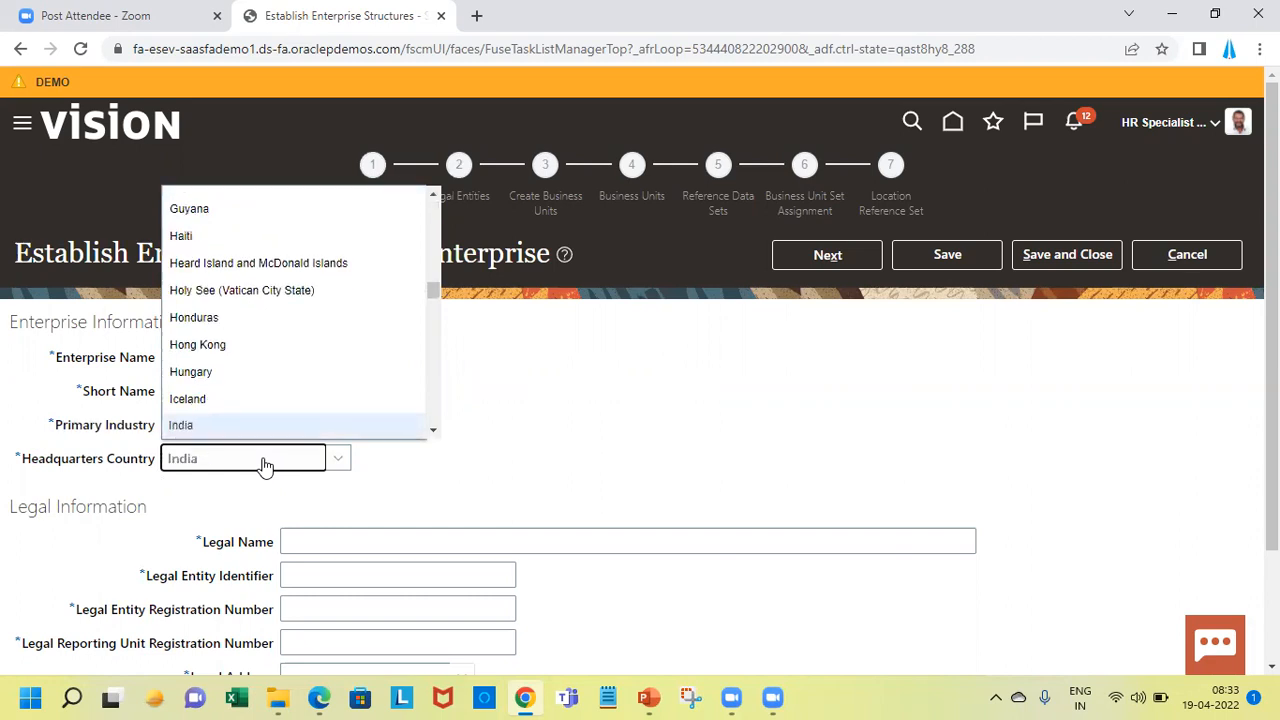
{"action": "key", "text": "Return"}
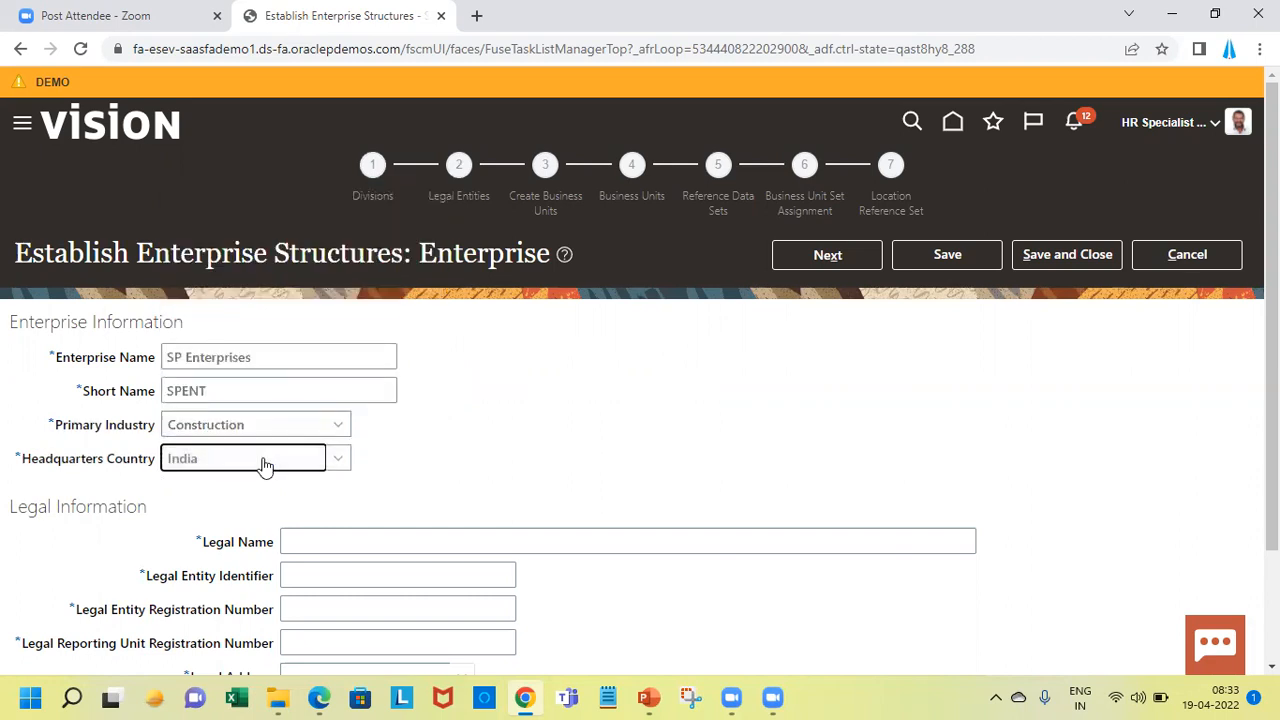
Step: Enter SP Enterprises Pvt Ltd as the legal name
{"action": "left_click", "coordinate": [386, 530]}
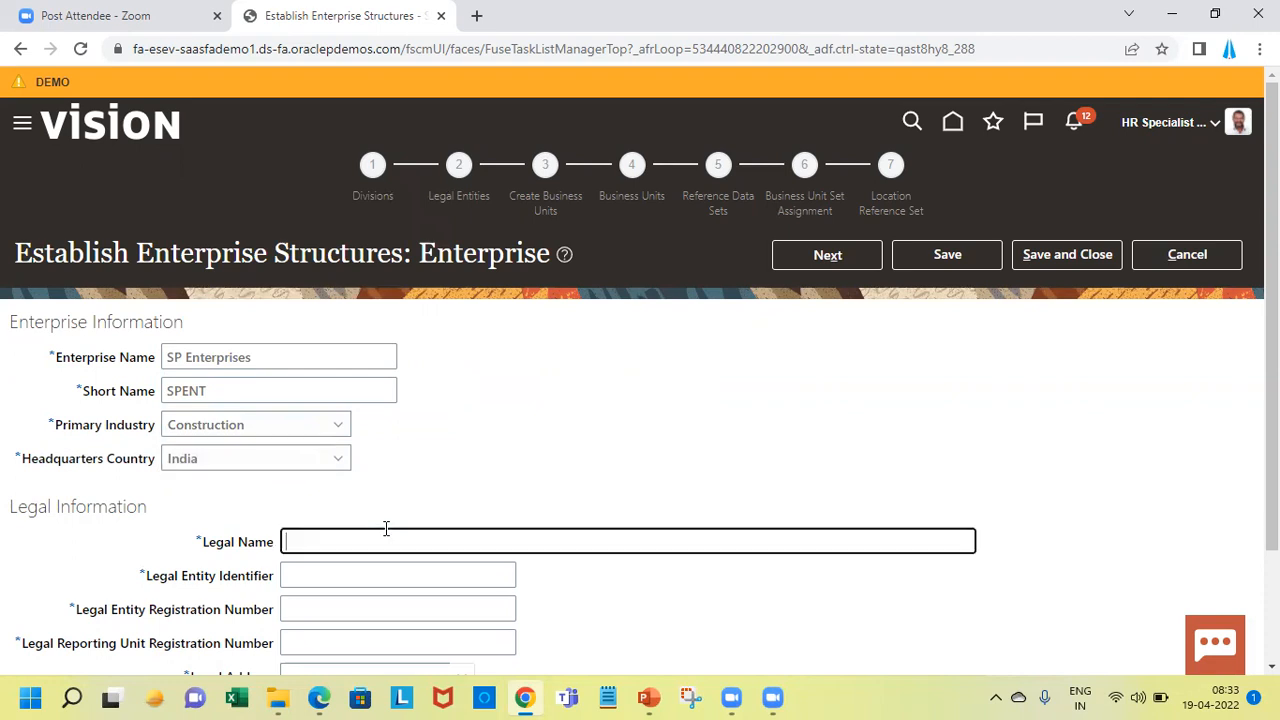
{"action": "scroll", "coordinate": [468, 403], "scroll_direction": "down", "scroll_amount": 2}
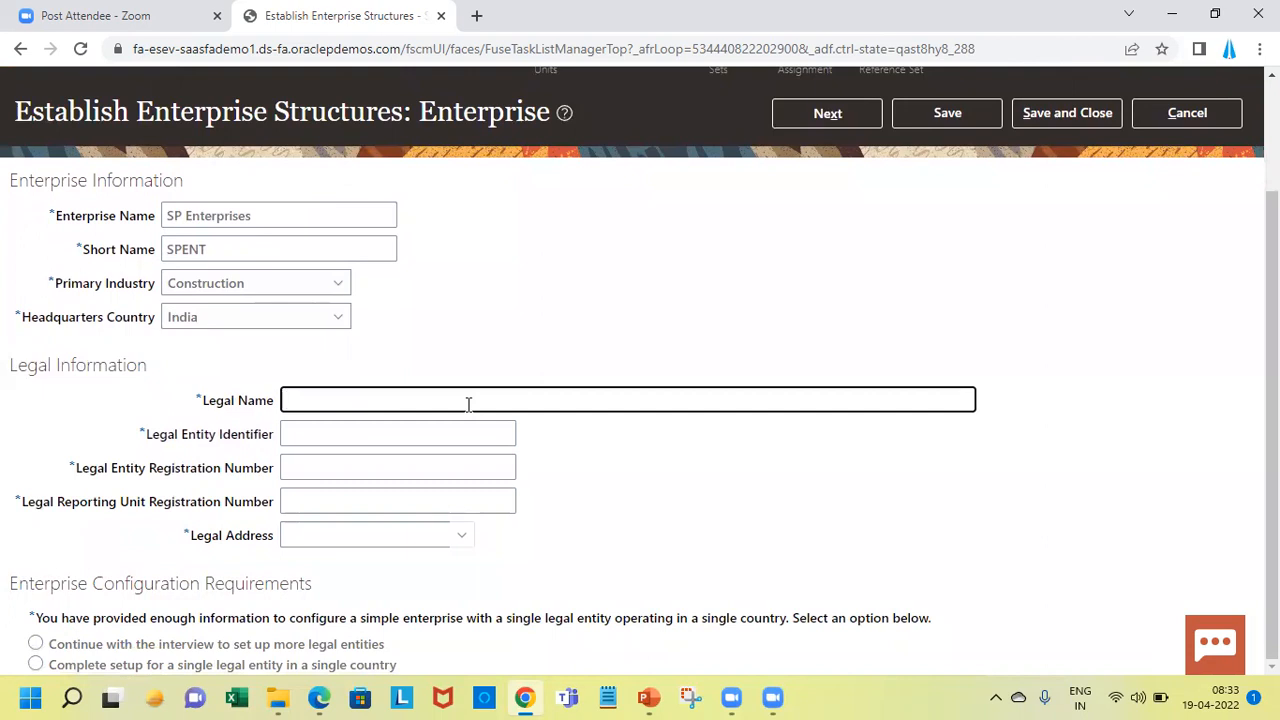
{"action": "type", "text": "SP Enterprises Pvt Ltd"}
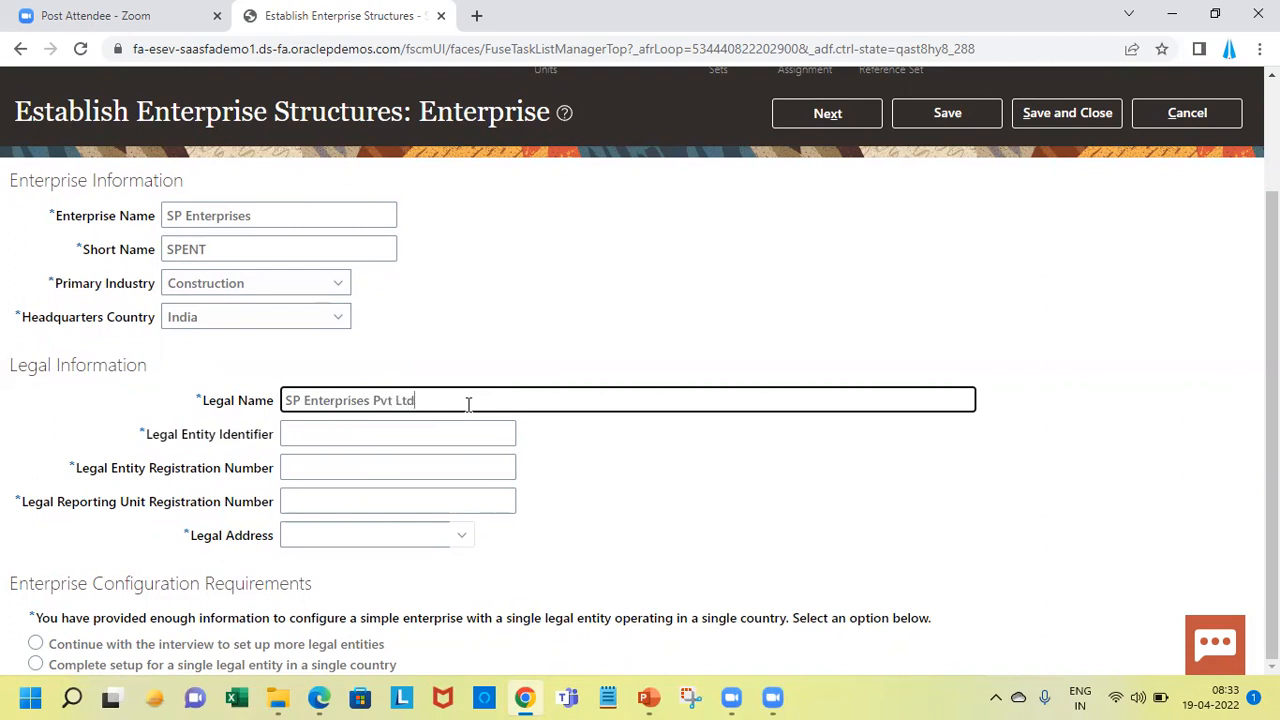
{"action": "key", "text": "Tab"}
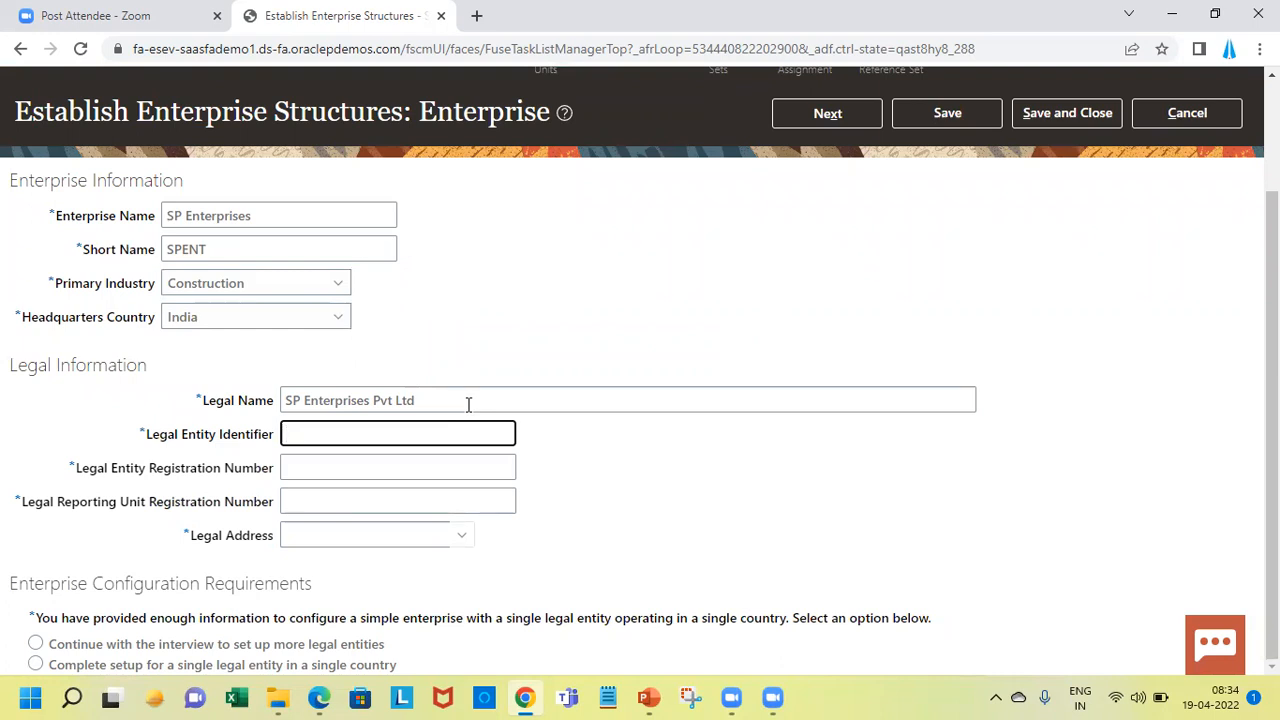
Step: Fill in the legal entity identifier and the registration numbers of the legal entity and the legal reporting unit
{"action": "type", "text": "SPPL987654"}
{"action": "key", "text": "Tab"}
{"action": "type", "text": "S"}
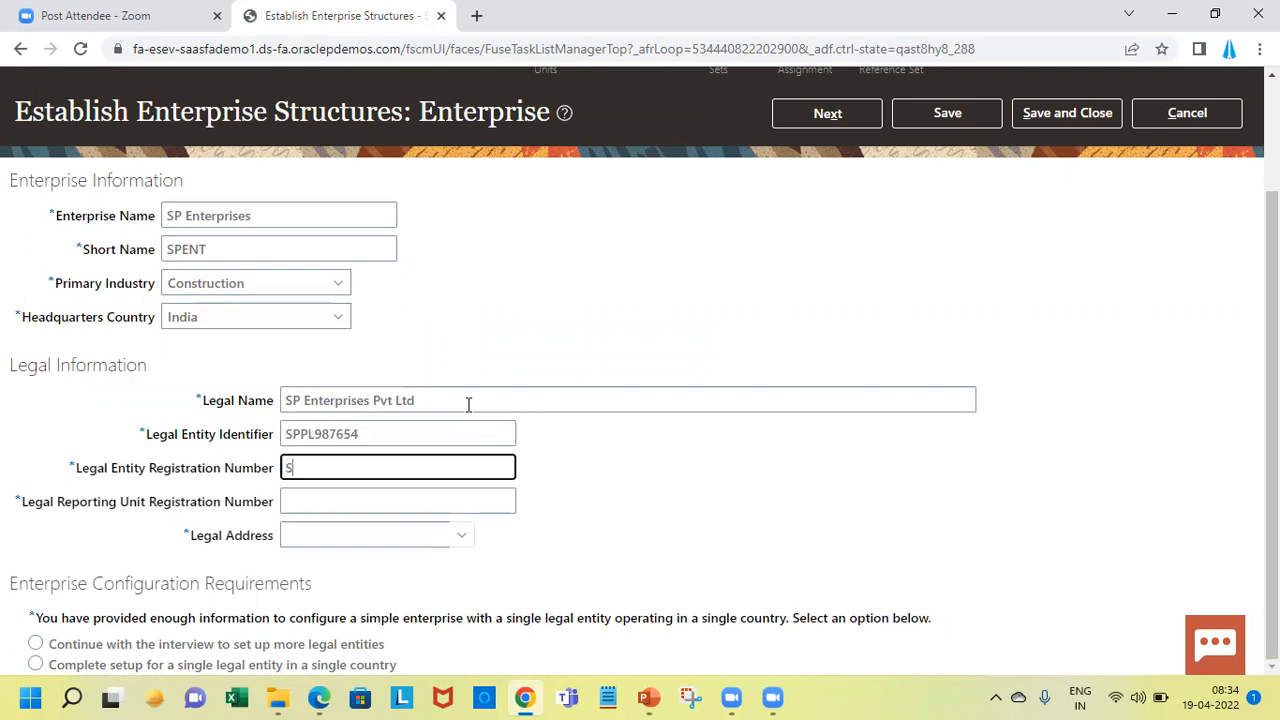
{"action": "type", "text": "P3456789"}
{"action": "key", "text": "Tab"}
{"action": "type", "text": "SP4567890"}
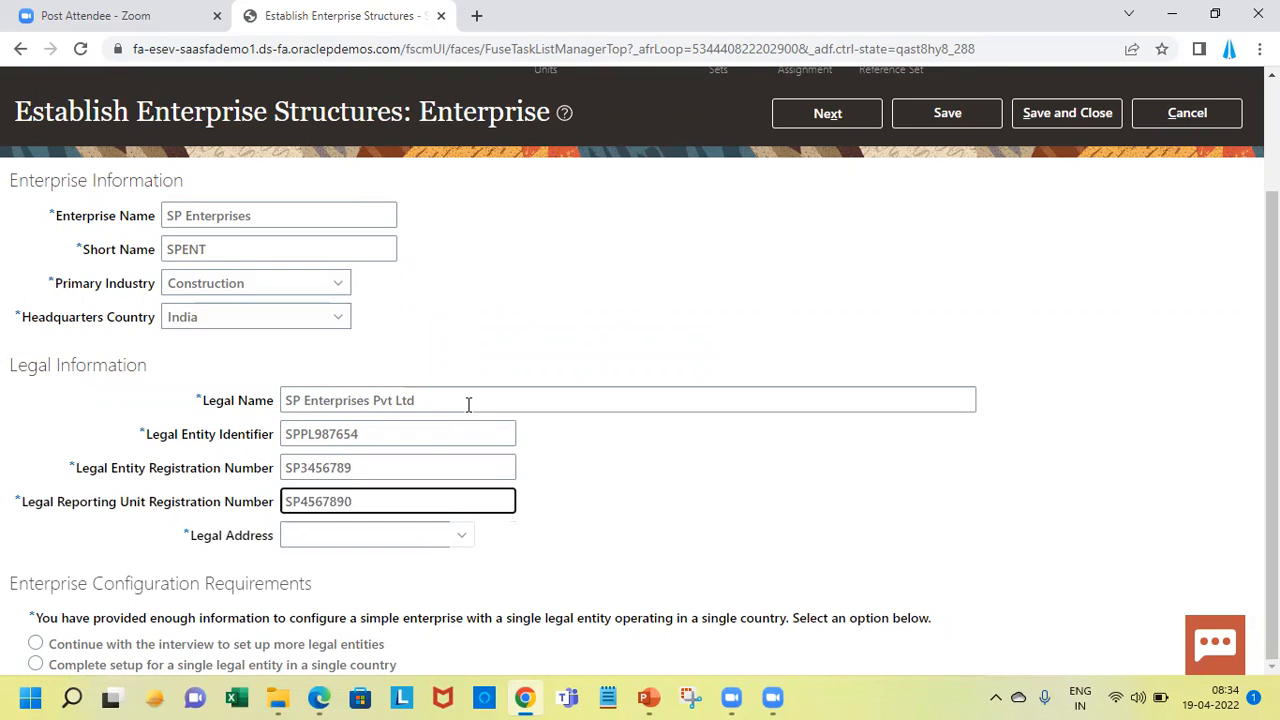
{"action": "key", "text": "Tab"}
Step: Start creating a new location for the legal address and name it HQ
{"action": "left_click", "coordinate": [455, 536]}
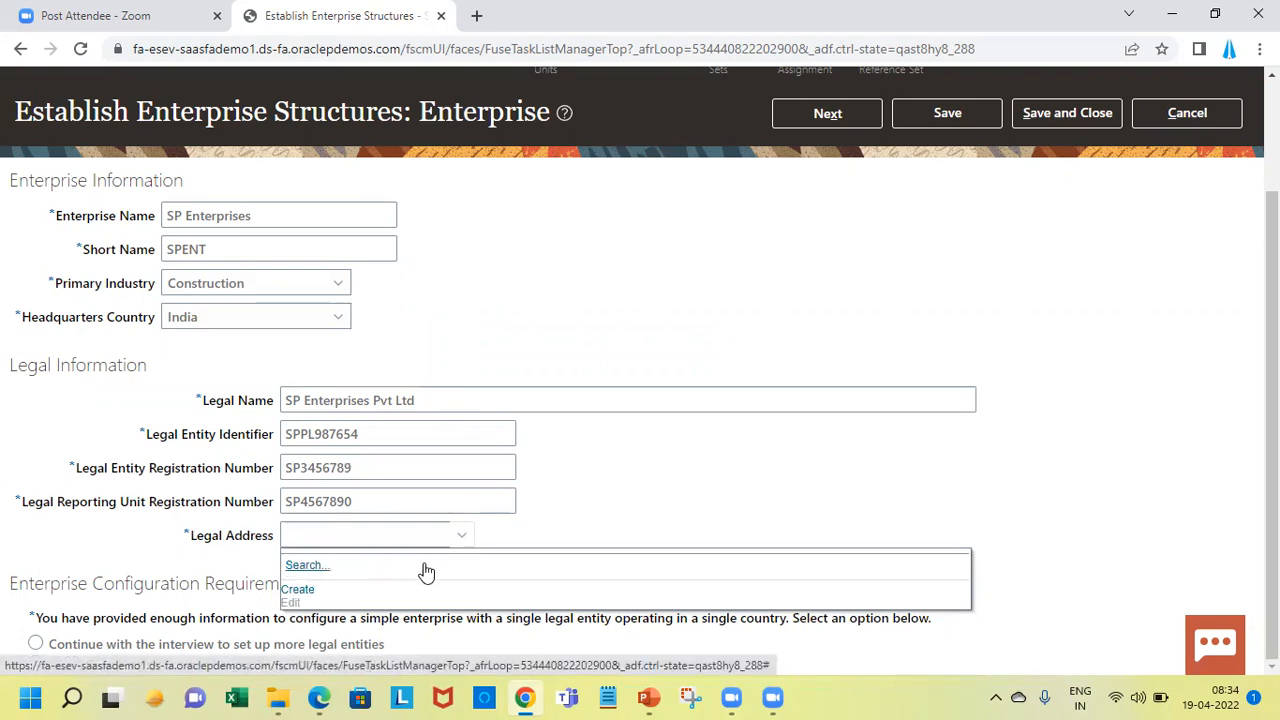
{"action": "left_click", "coordinate": [293, 592]}
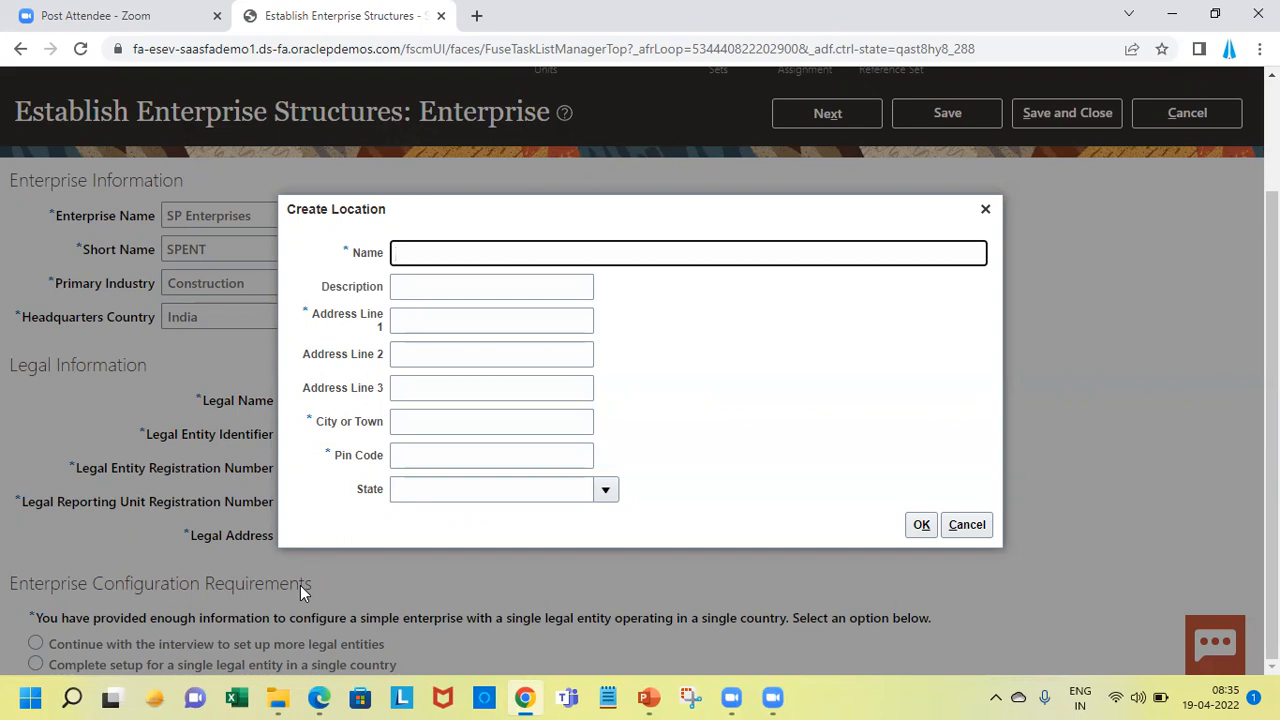
{"action": "type", "text": "HQ"}
{"action": "key", "text": "Home"}
{"action": "key", "text": "Tab"}
{"action": "key", "text": "Tab"}
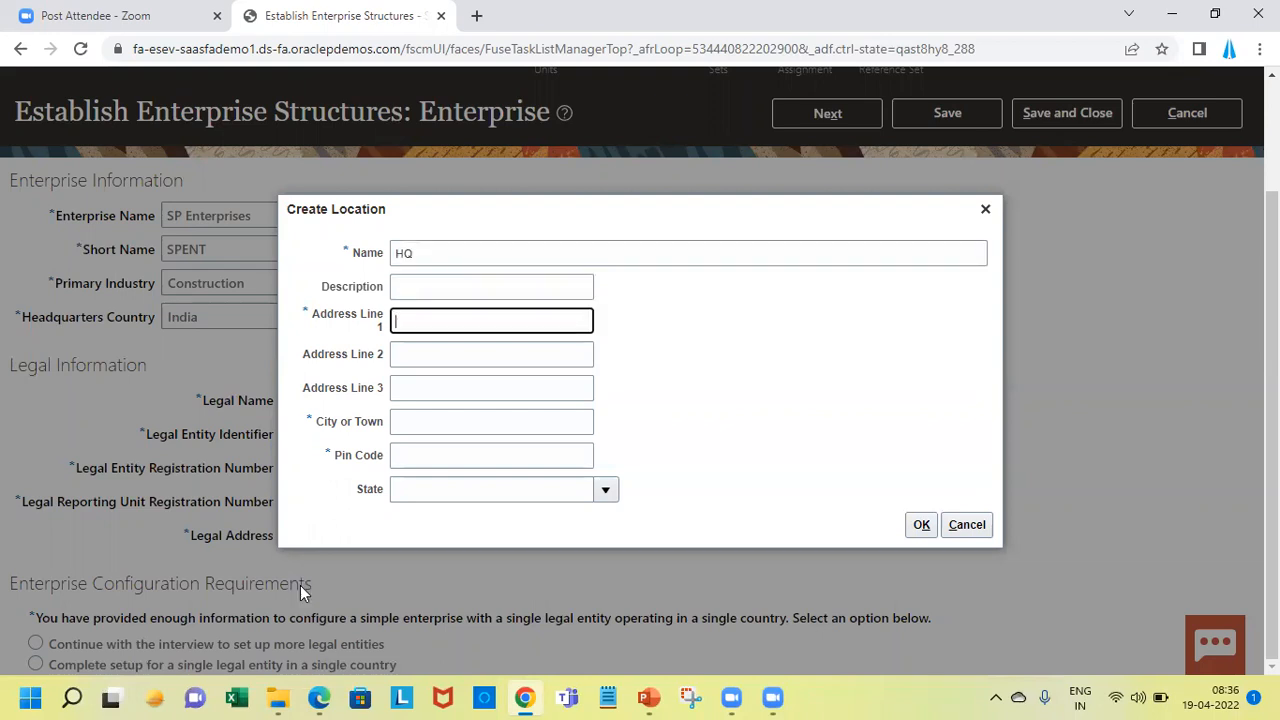
Step: Enter the street in the first address line and the city of the HQ location
{"action": "type", "text": "Main"}
{"action": "key", "text": "BackSpace"}
{"action": "key", "text": "BackSpace"}
{"action": "type", "text": "ion"}
{"action": "key", "text": "BackSpace"}
{"action": "key", "text": "BackSpace"}
{"action": "key", "text": "BackSpace"}
{"action": "type", "text": "in Street"}
{"action": "key", "text": "Tab"}
{"action": "key", "text": "Tab"}
{"action": "key", "text": "Tab"}
{"action": "type", "text": "Mumbai"}
{"action": "key", "text": "Tab"}
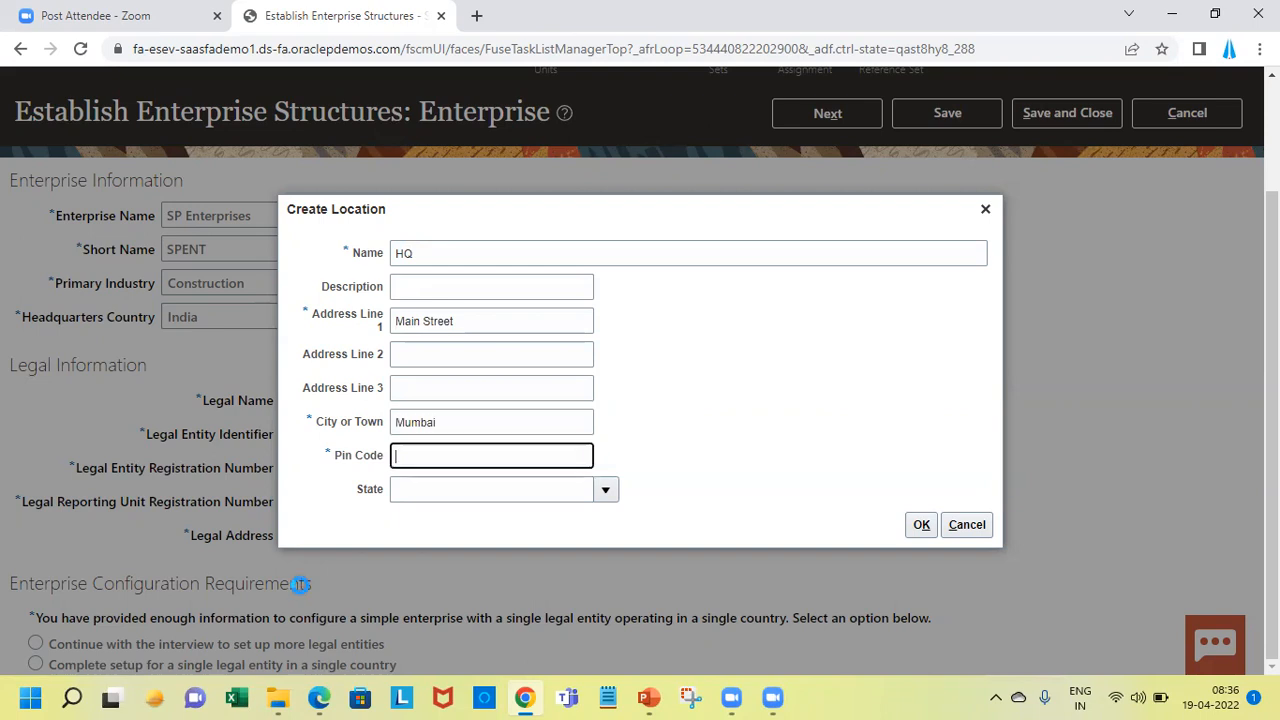
Step: Fill in the pin code of the HQ location and try to enter Maharashtra directly as its state
{"action": "type", "text": "500001"}
{"action": "key", "text": "Tab"}
{"action": "type", "text": "maha"}
{"action": "key", "text": "Tab"}
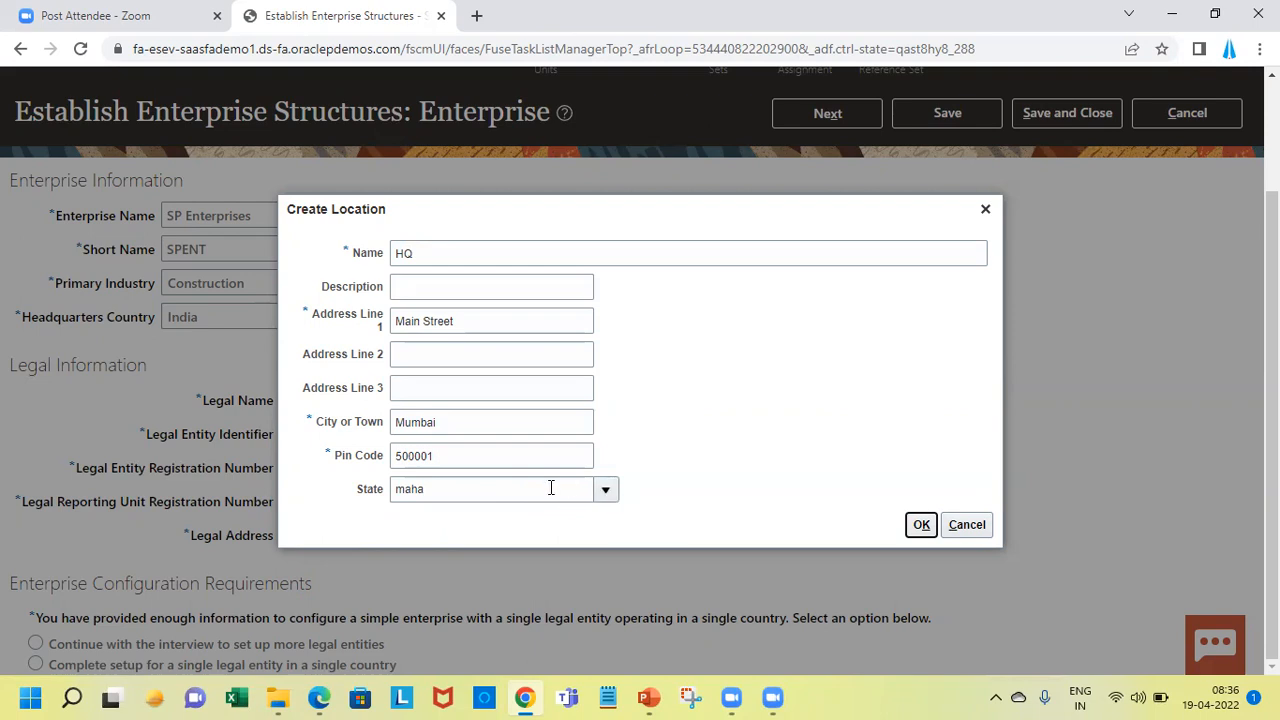
{"action": "double_click", "coordinate": [553, 488]}
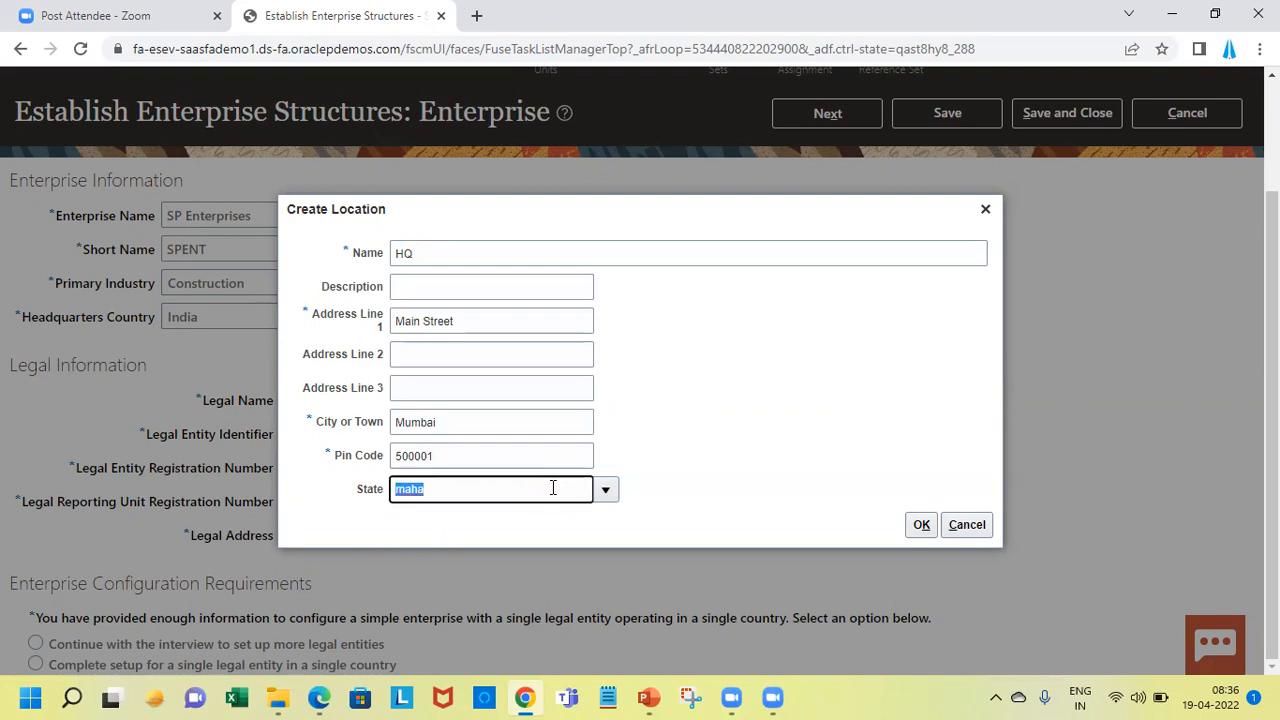
{"action": "key", "text": "BackSpace"}
{"action": "type", "text": "Maharashtra"}
{"action": "key", "text": "Tab"}
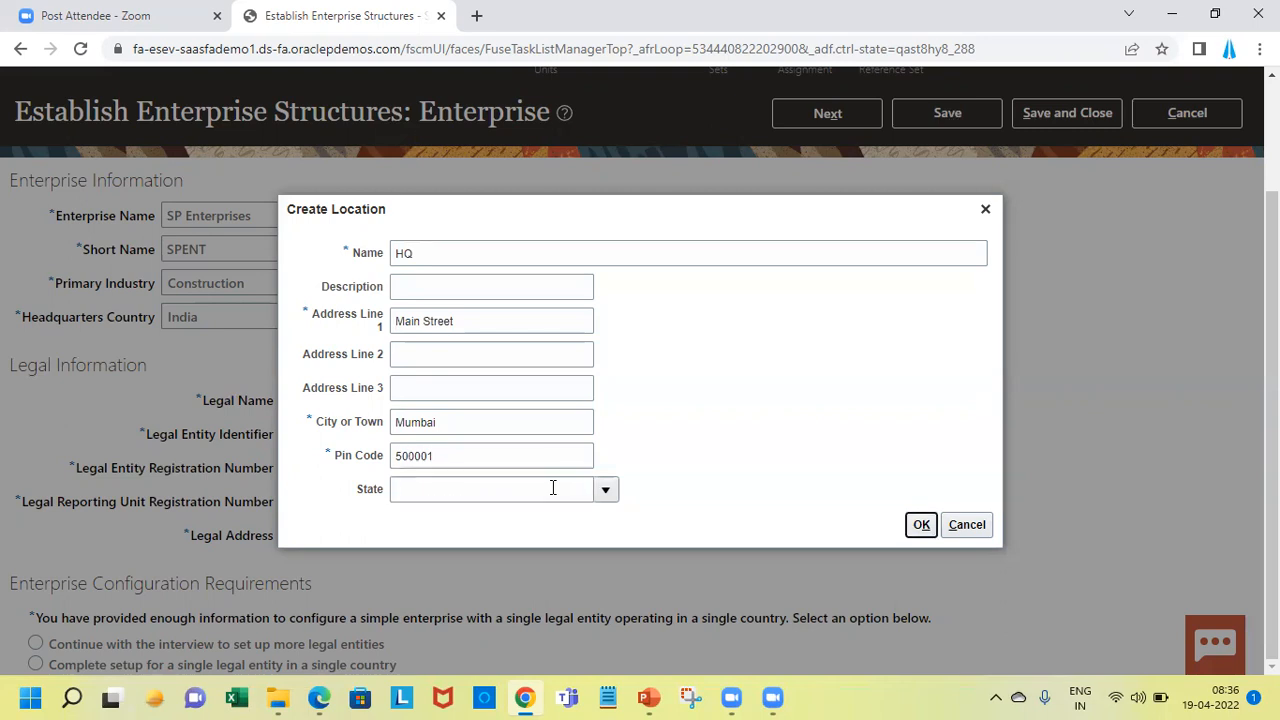
Step: Look up the available states without a filter, select Maharashtra for the HQ location and save the location as the legal address
{"action": "left_click", "coordinate": [603, 488]}
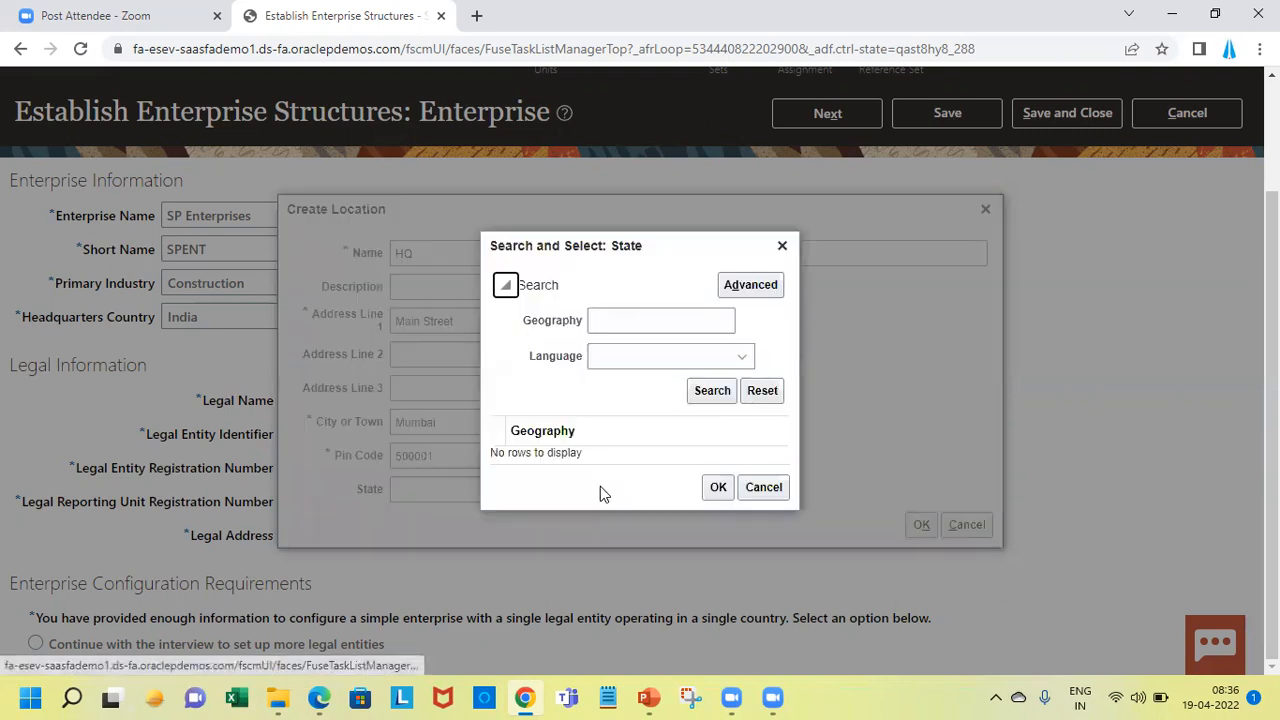
{"action": "left_click", "coordinate": [645, 321]}
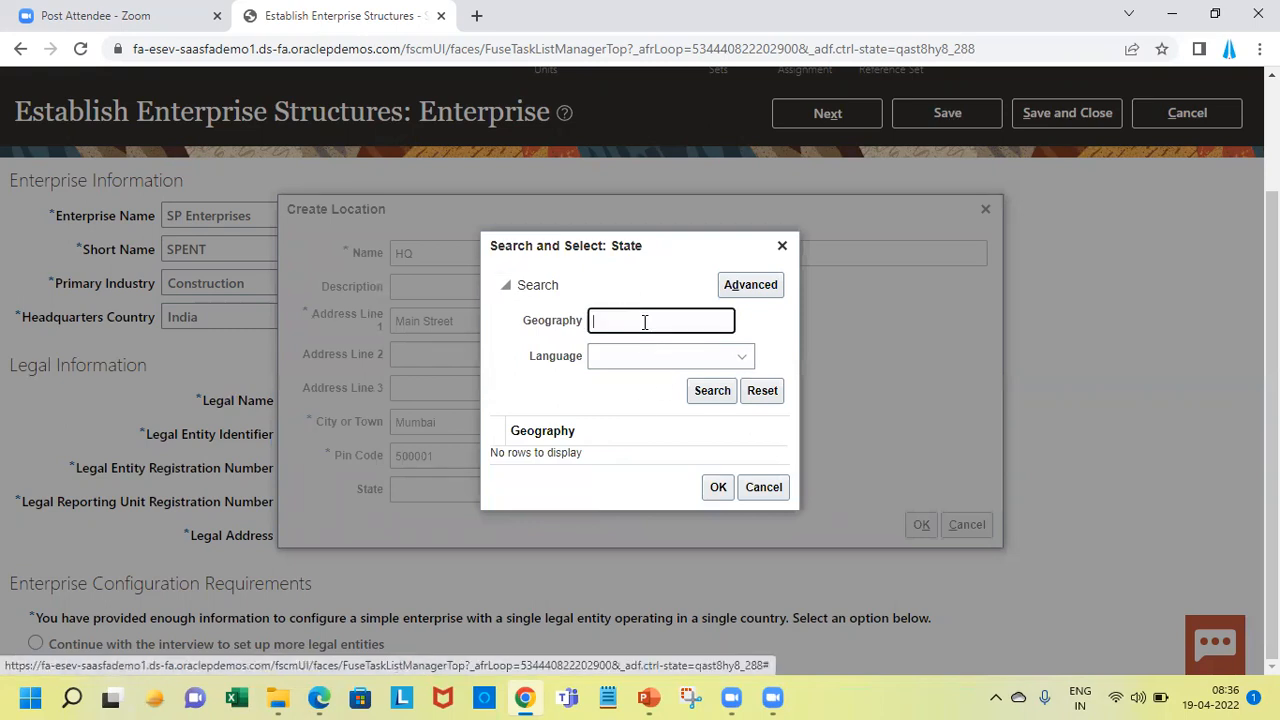
{"action": "type", "text": "Maha"}
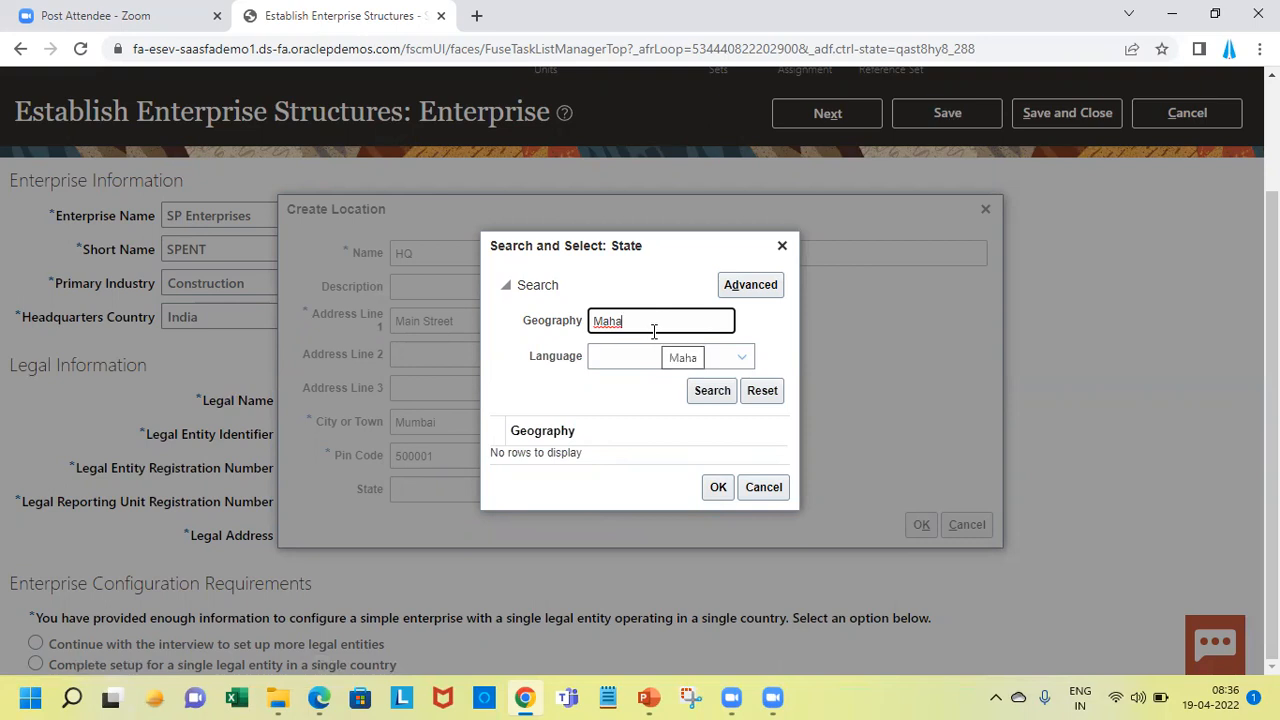
{"action": "key", "text": "BackSpace"}
{"action": "key", "text": "BackSpace"}
{"action": "key", "text": "BackSpace"}
{"action": "key", "text": "BackSpace"}
{"action": "left_click", "coordinate": [705, 391]}
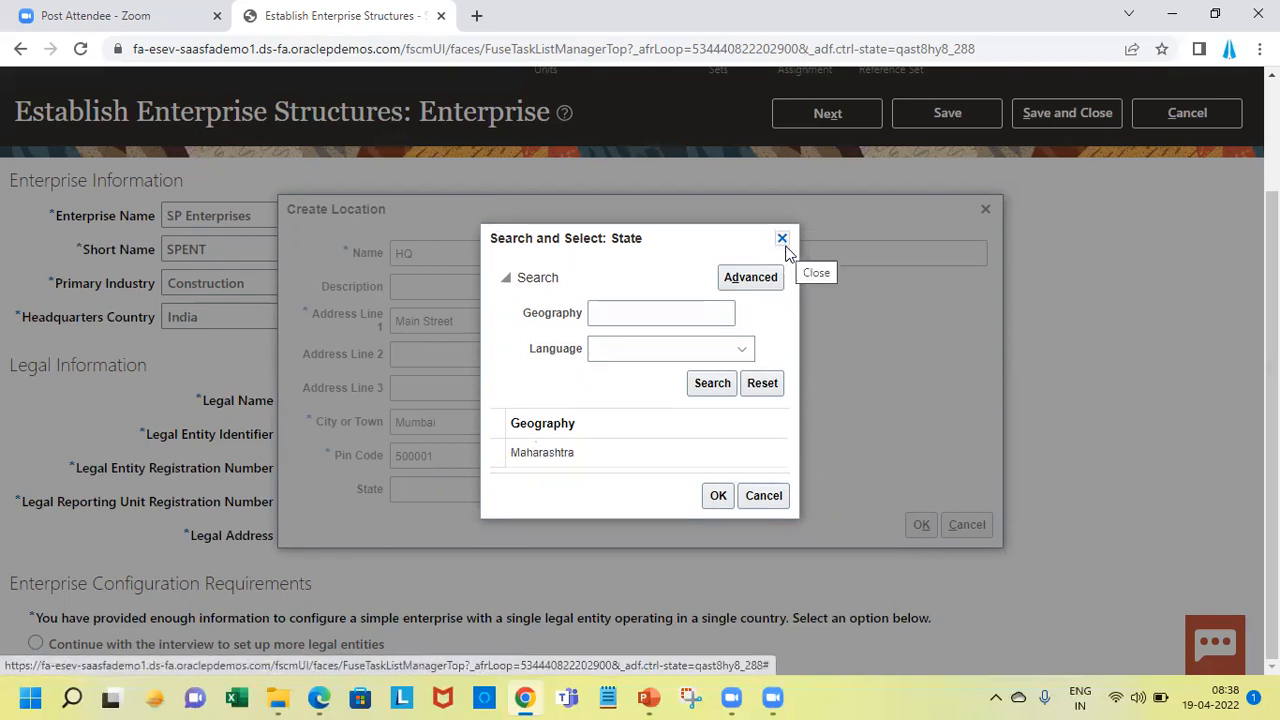
{"action": "left_click", "coordinate": [645, 452]}
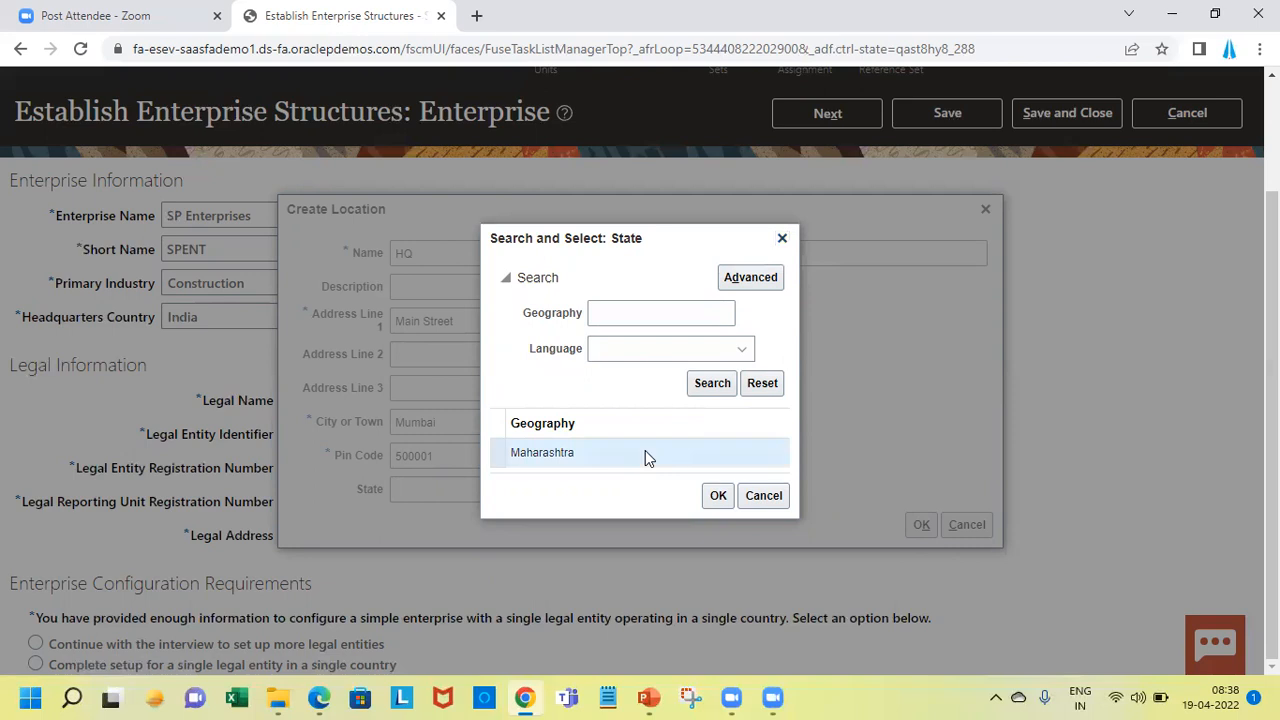
{"action": "left_click", "coordinate": [714, 498]}
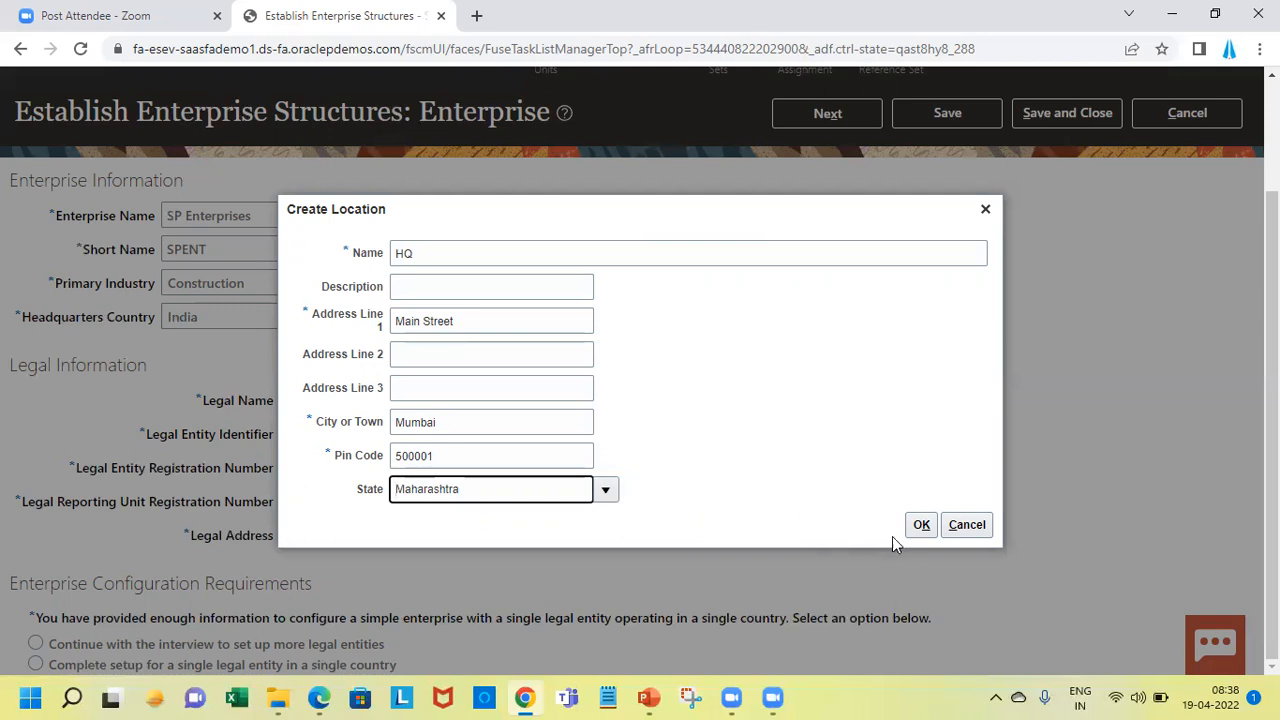
{"action": "left_click", "coordinate": [921, 527]}
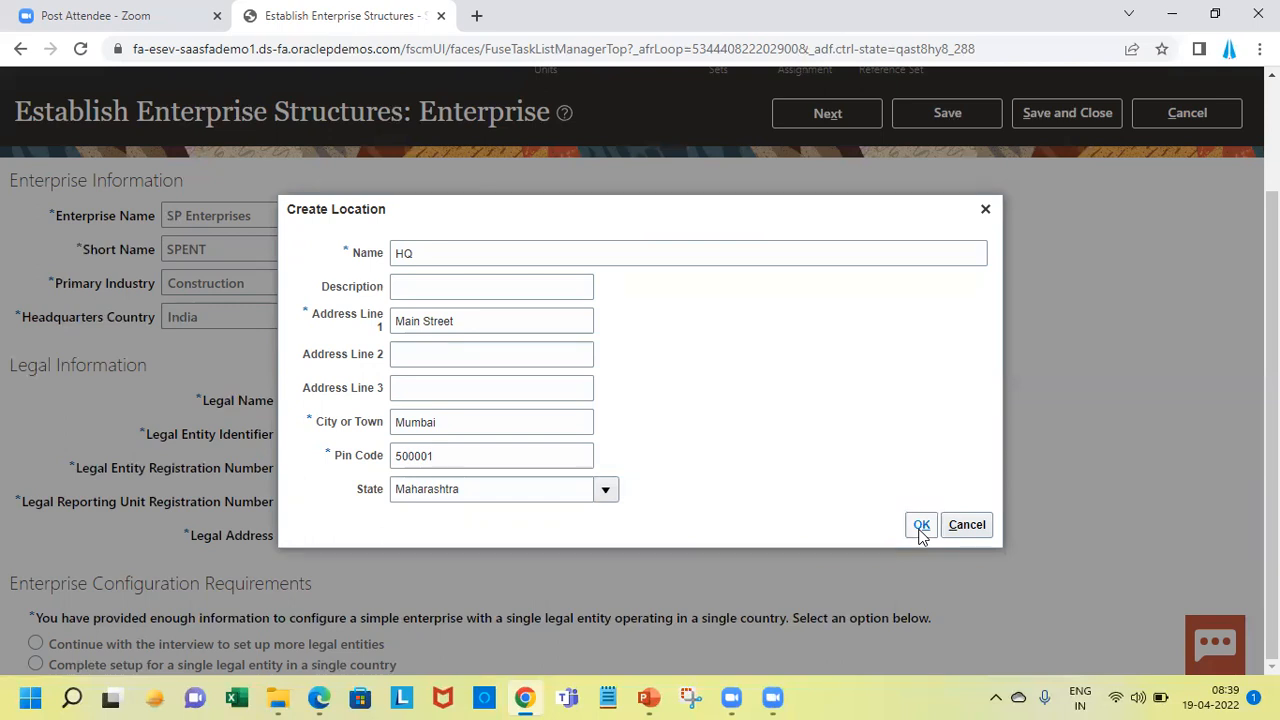
{"action": "left_click", "coordinate": [921, 527]}
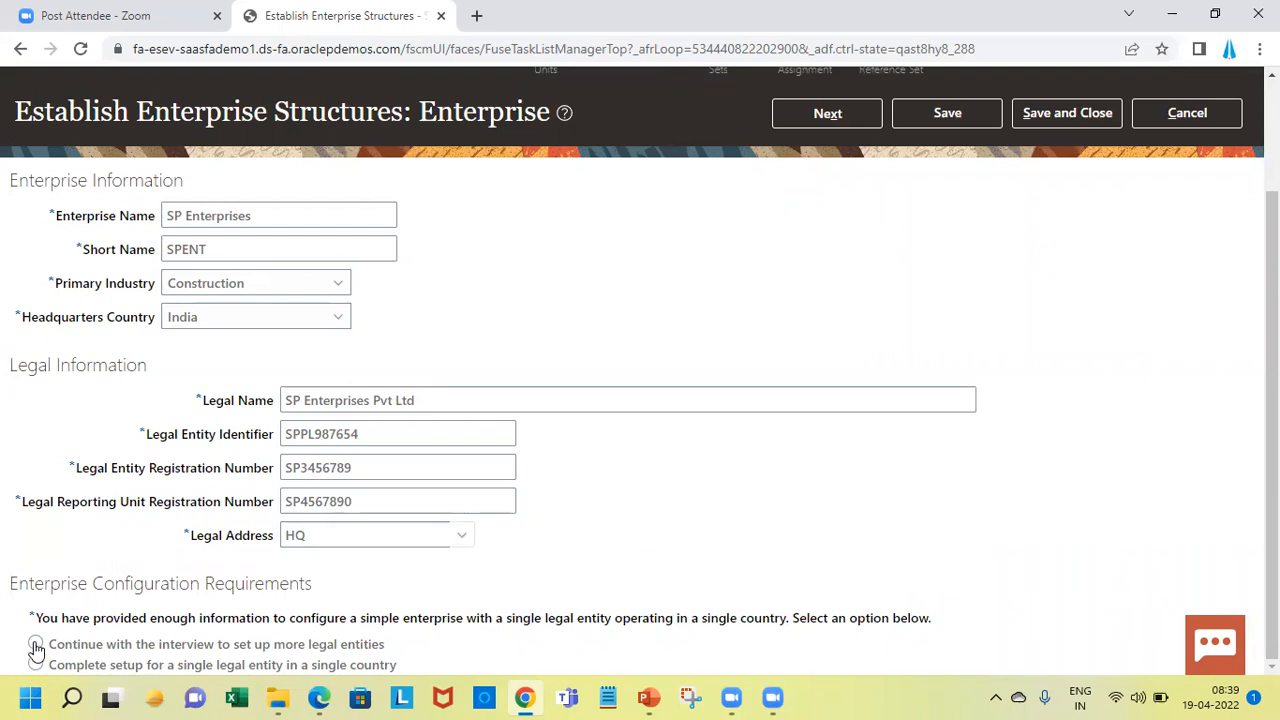
Step: Choose to continue with the interview to set up more legal entities and proceed to the divisions stage
{"action": "left_click", "coordinate": [36, 645]}
{"action": "left_click", "coordinate": [35, 665]}
{"action": "left_click", "coordinate": [36, 644]}
{"action": "left_click", "coordinate": [838, 117]}
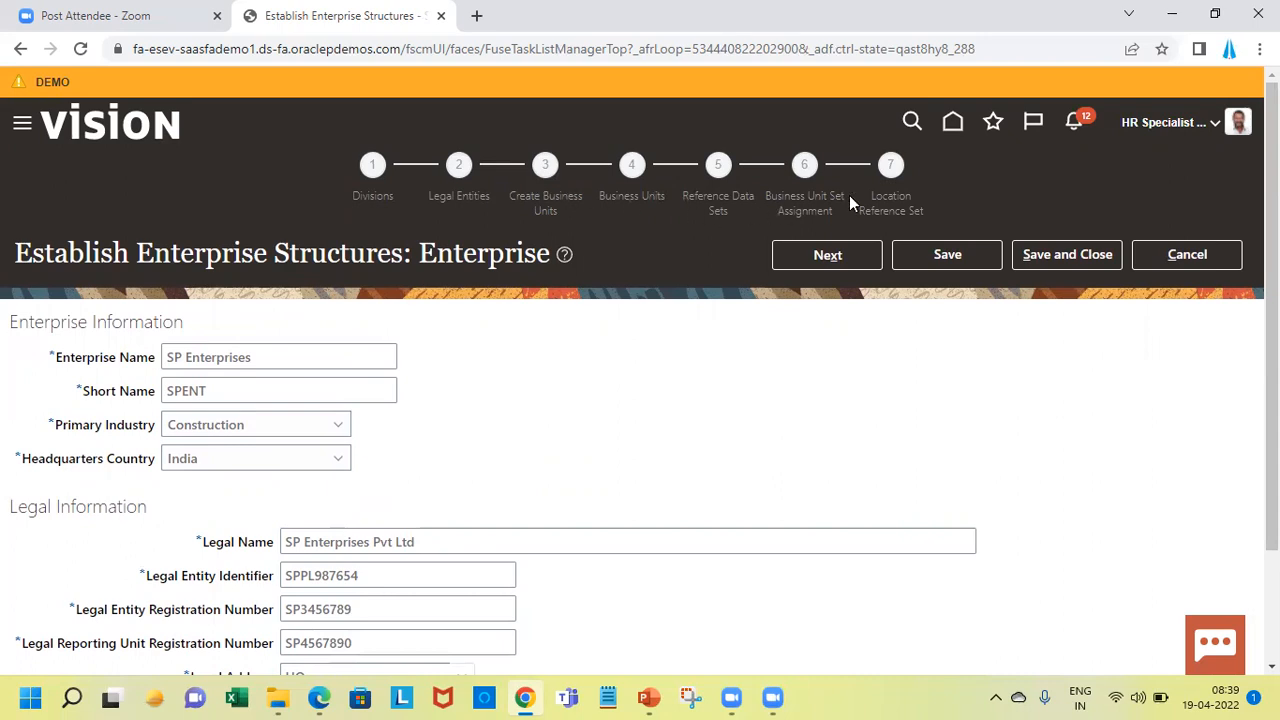
{"action": "left_click", "coordinate": [807, 258]}
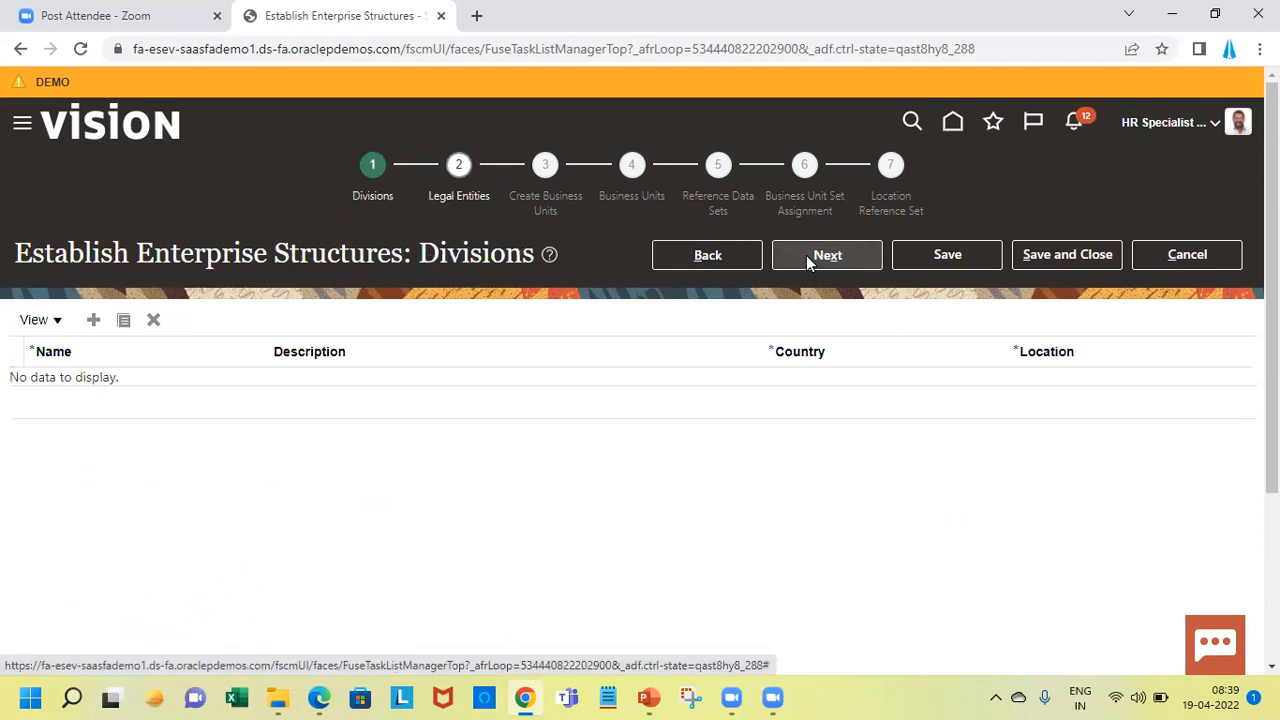
{"action": "double_click", "coordinate": [479, 247]}
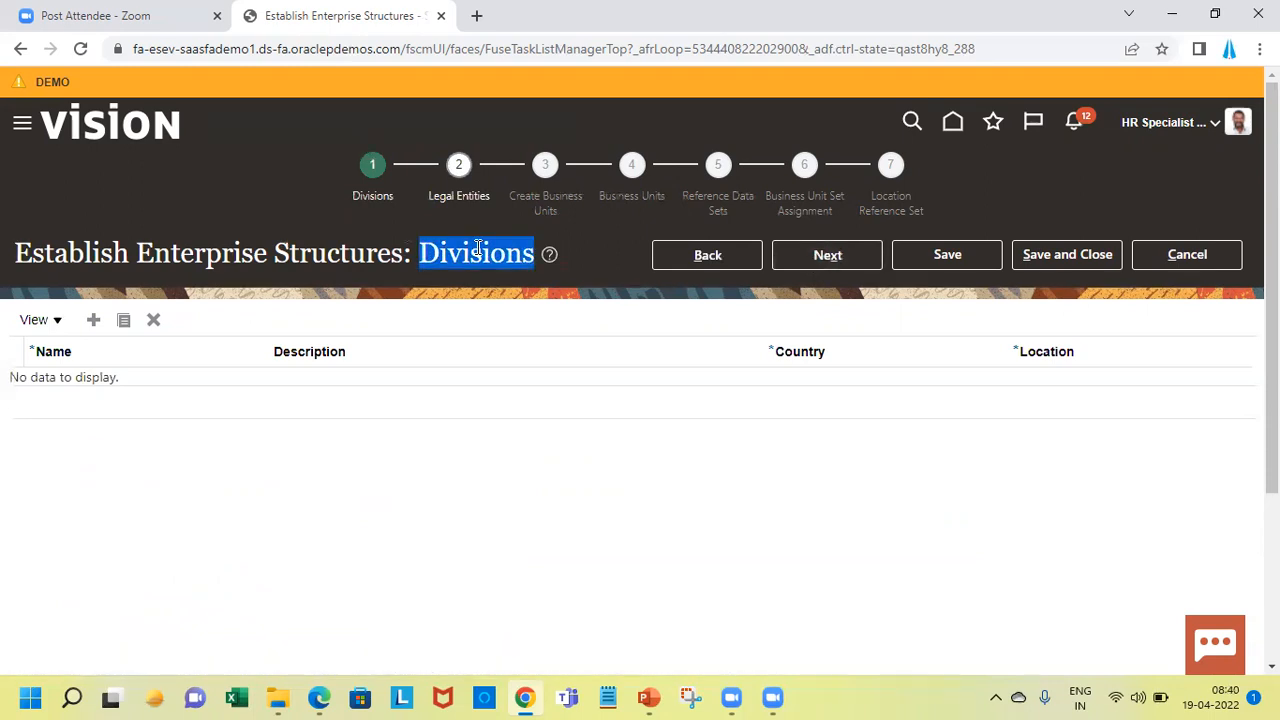
Step: Add a new division and name it Asia Division
{"action": "left_click", "coordinate": [93, 322]}
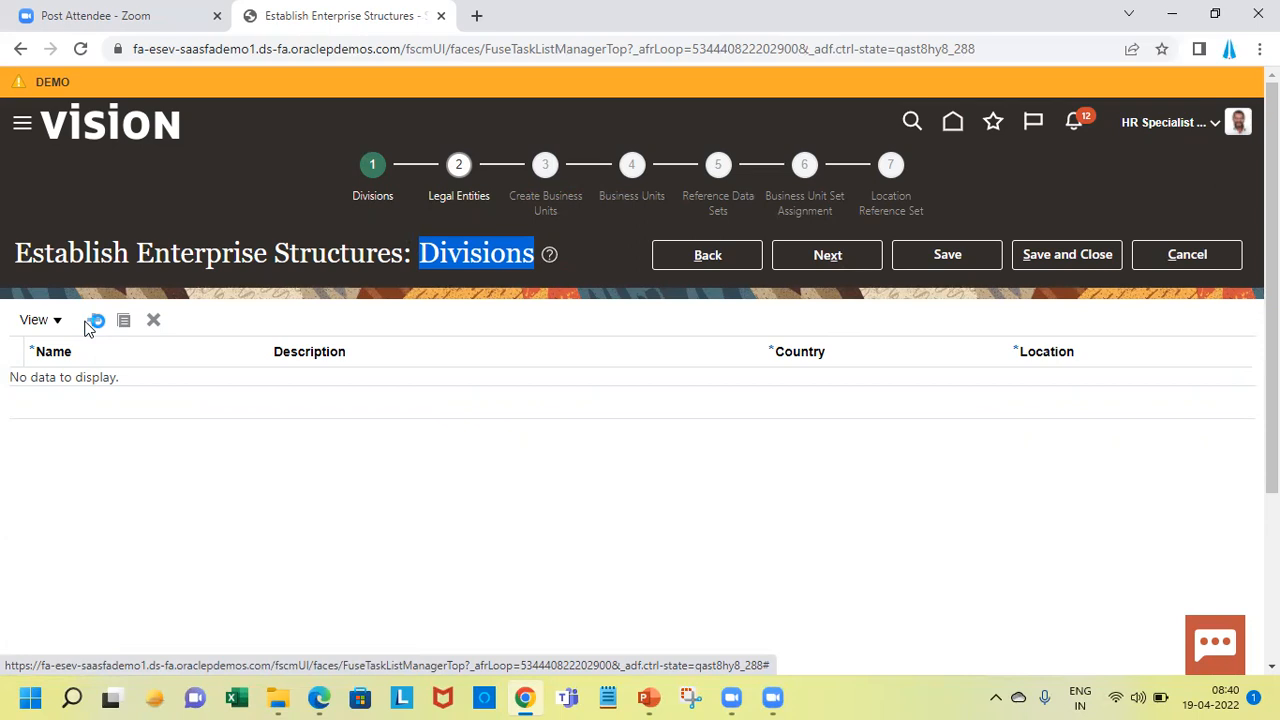
{"action": "left_click", "coordinate": [95, 320]}
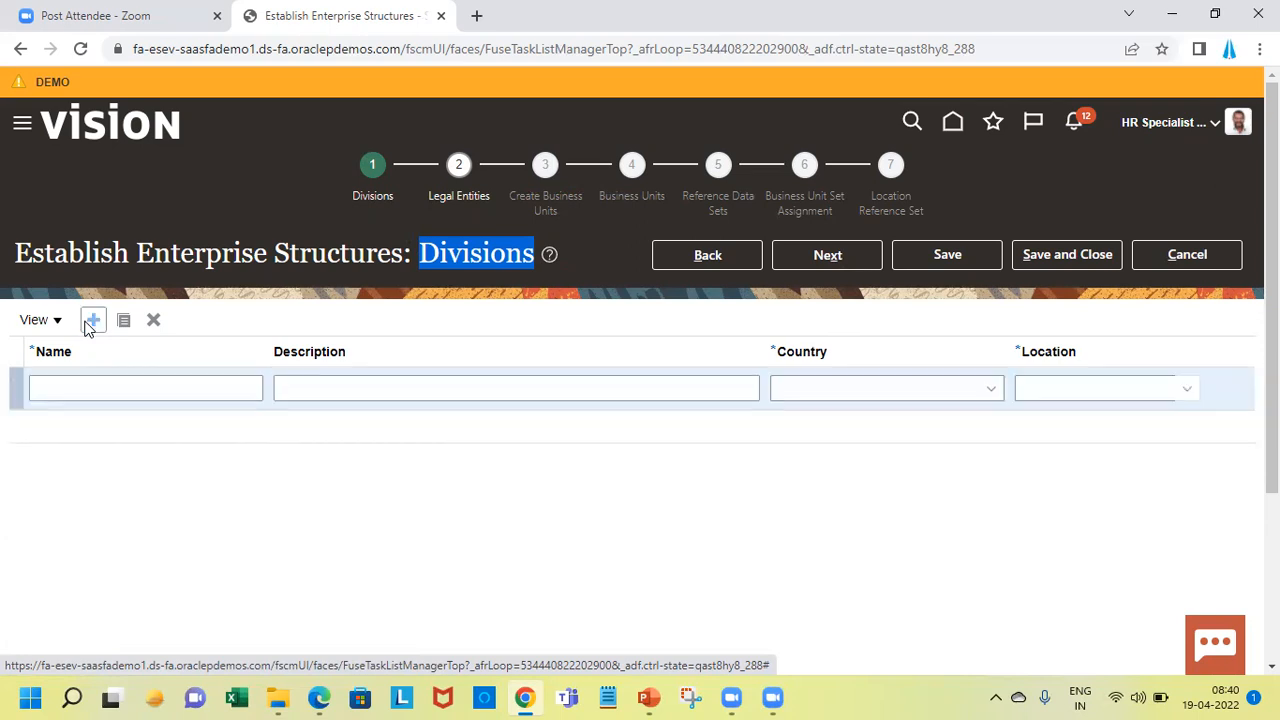
{"action": "left_click", "coordinate": [223, 387]}
{"action": "type", "text": "As"}
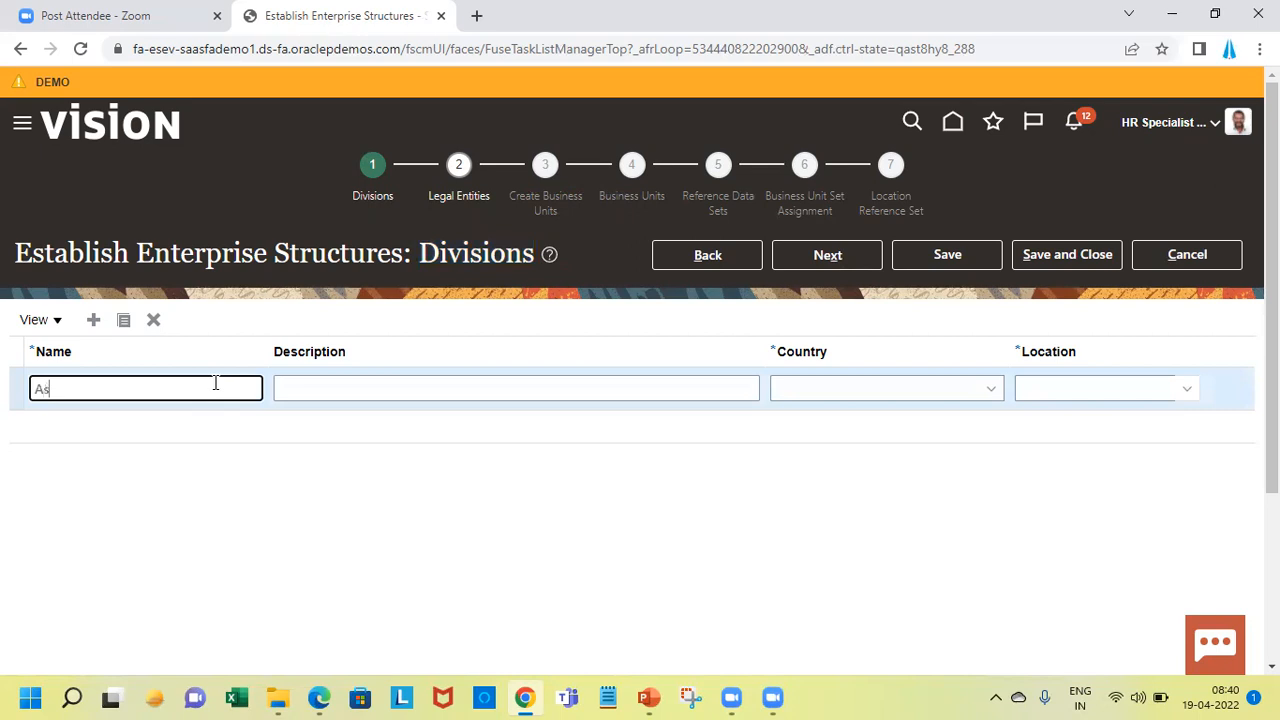
{"action": "type", "text": "ia Division"}
{"action": "key", "text": "Tab"}
{"action": "key", "text": "Tab"}
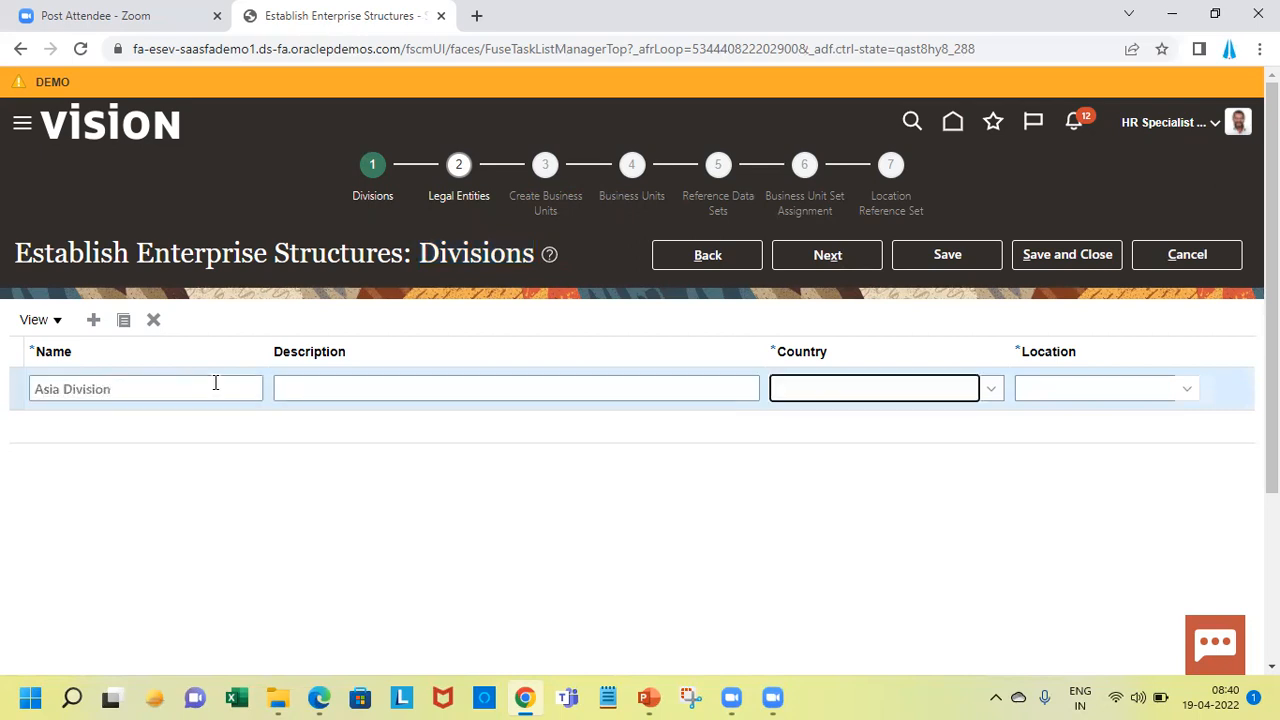
Step: Set the country of Asia Division to India and its location to HQ
{"action": "type", "text": "Iceland"}
{"action": "type", "text": "n"}
{"action": "key", "text": "Tab"}
{"action": "left_click", "coordinate": [1189, 393]}
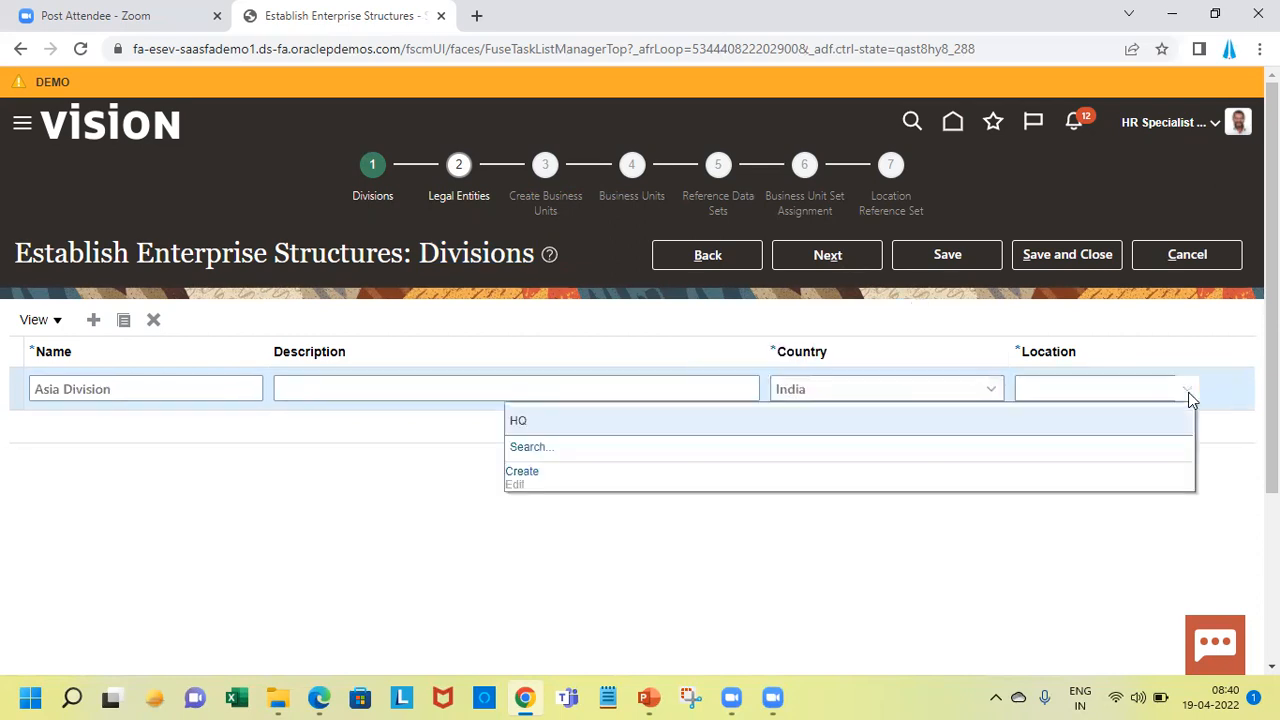
{"action": "left_click", "coordinate": [643, 422]}
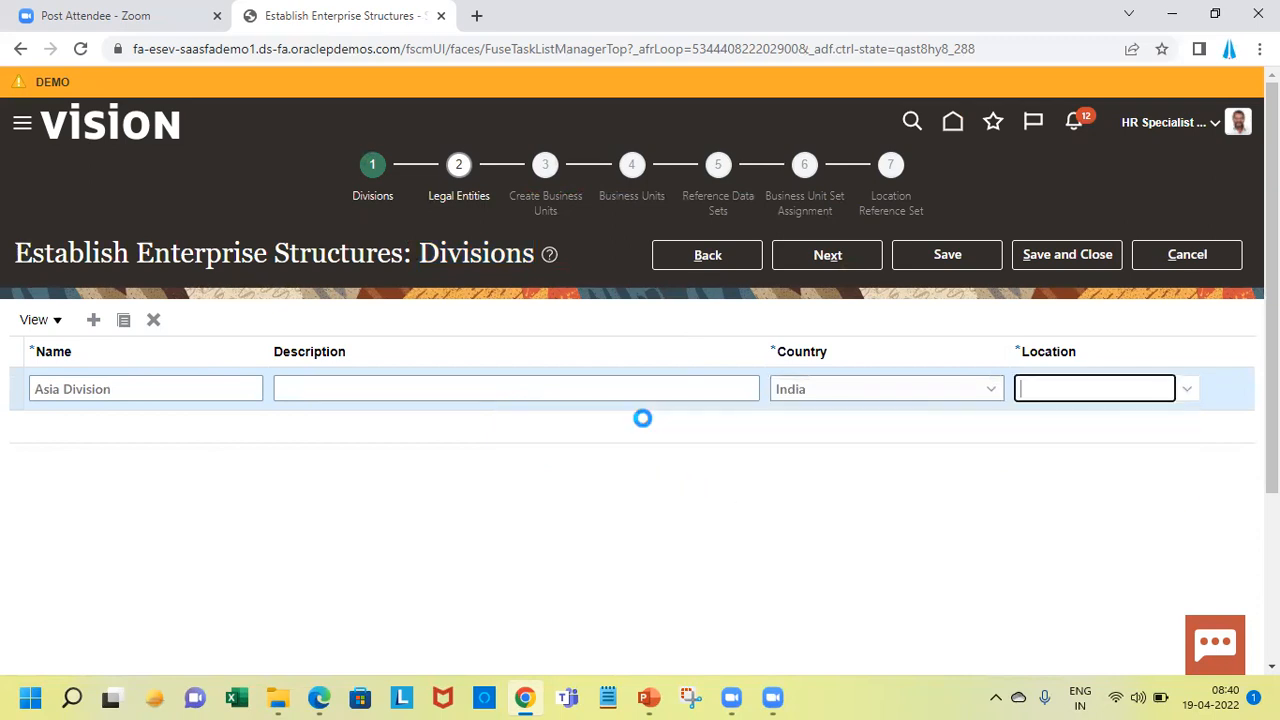
{"action": "left_click", "coordinate": [101, 329]}
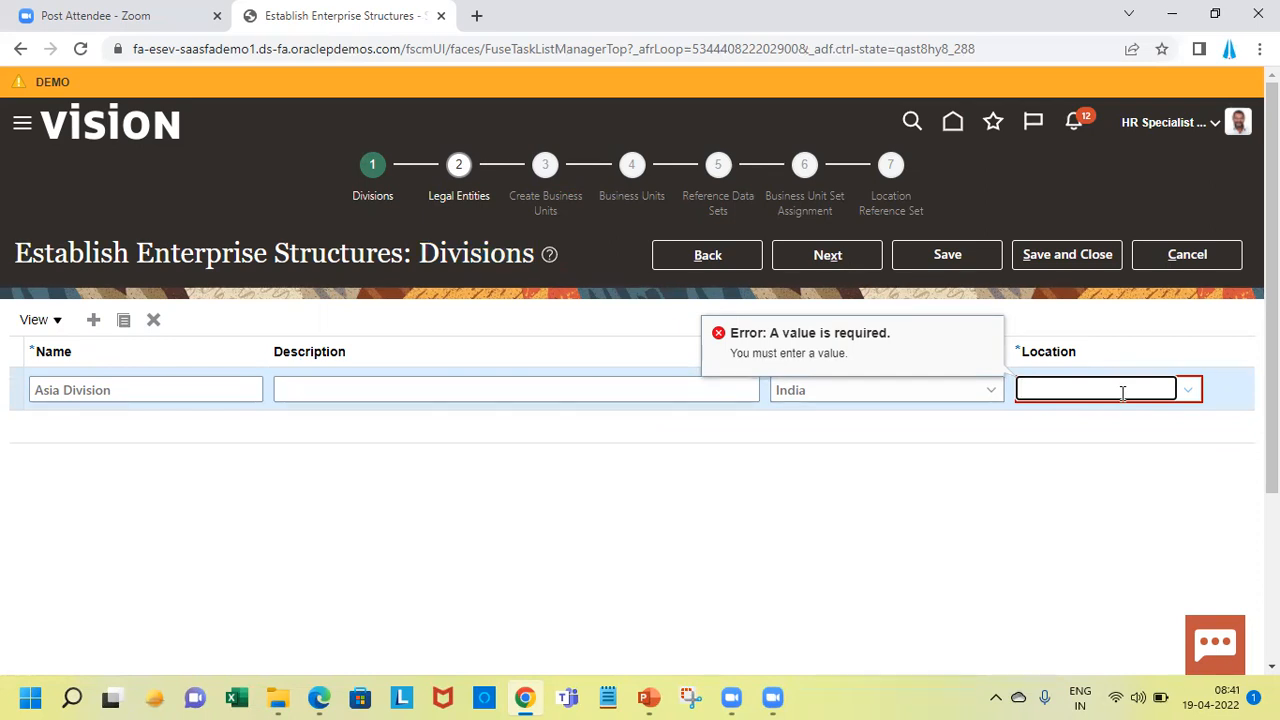
{"action": "type", "text": "HQ"}
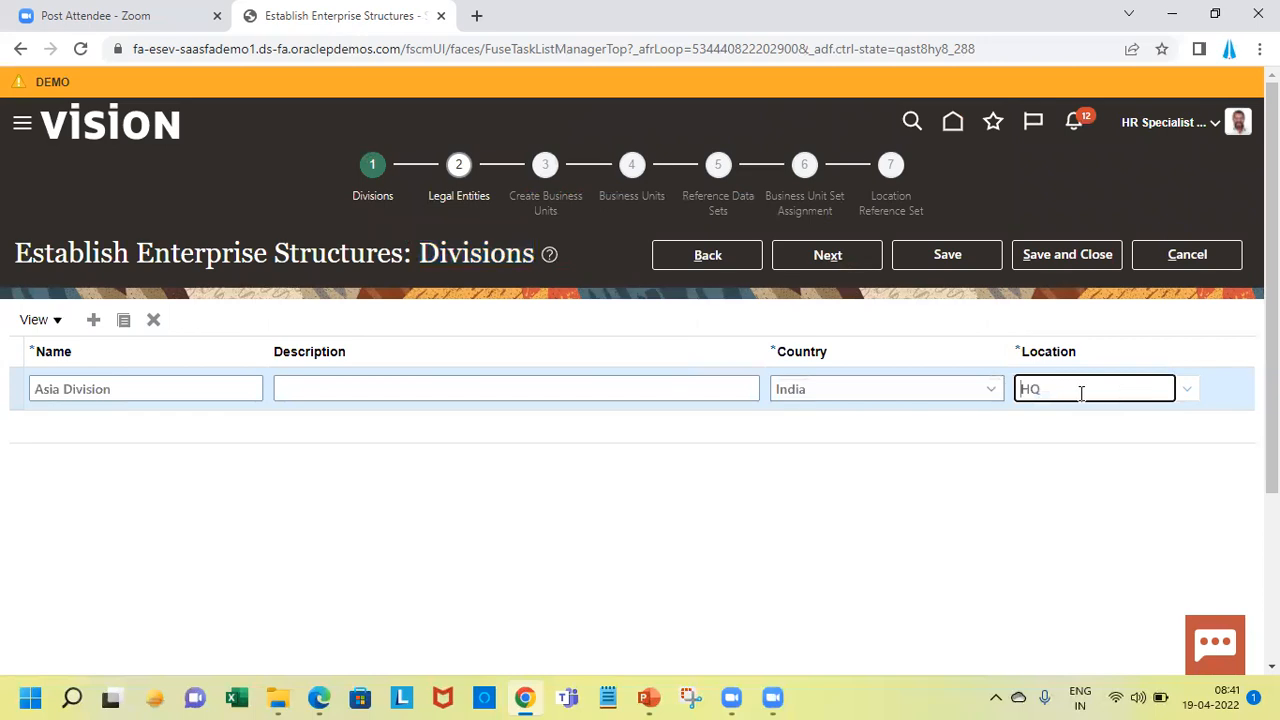
Step: Add a second division and name it US Division
{"action": "left_click", "coordinate": [93, 320]}
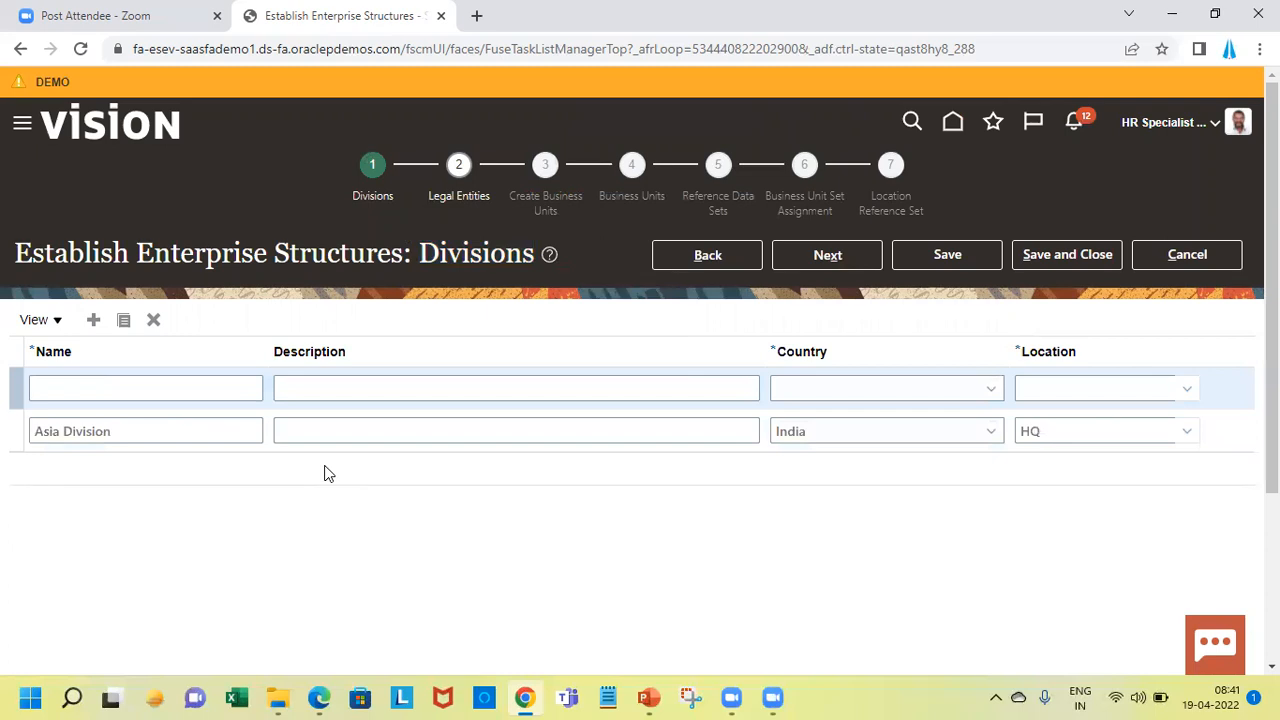
{"action": "left_click", "coordinate": [211, 387]}
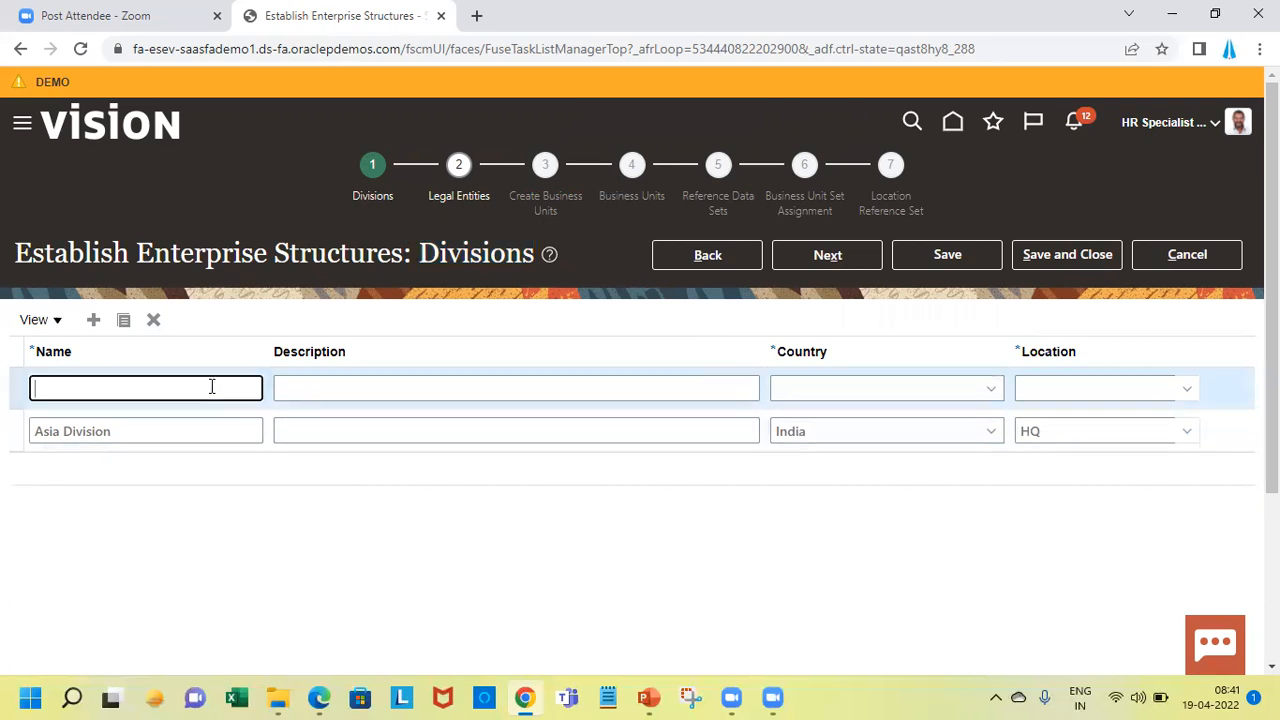
{"action": "type", "text": "US Division"}
{"action": "key", "text": "Tab"}
{"action": "key", "text": "Tab"}
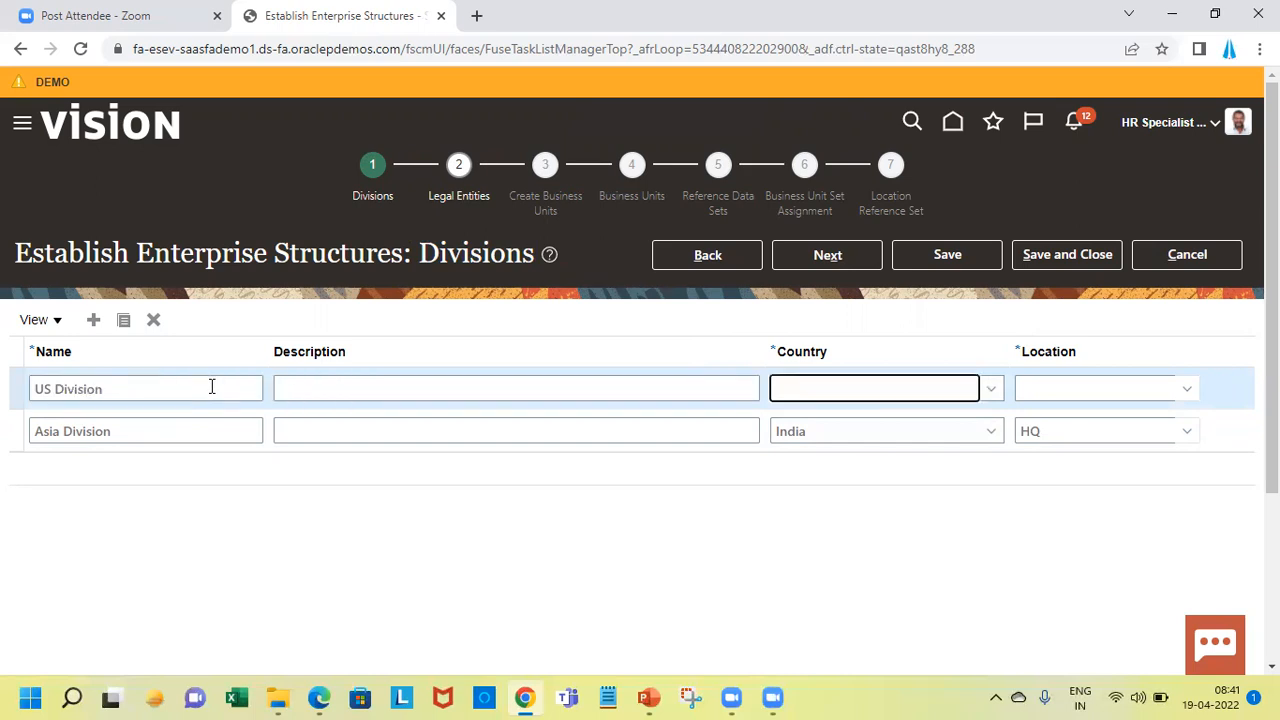
Step: Set the country of US Division to United States
{"action": "key", "text": "u"}
{"action": "key", "text": "u"}
{"action": "key", "text": "u"}
{"action": "key", "text": "u"}
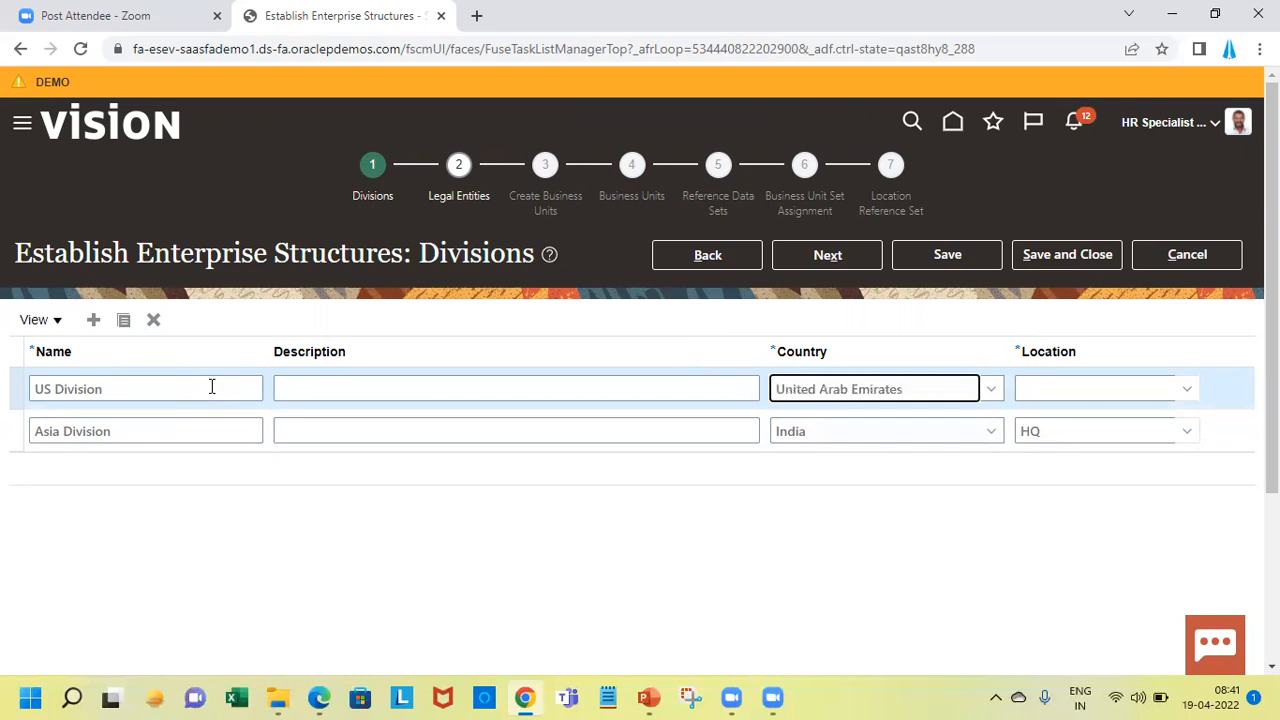
{"action": "key", "text": "u"}
{"action": "key", "text": "Tab"}
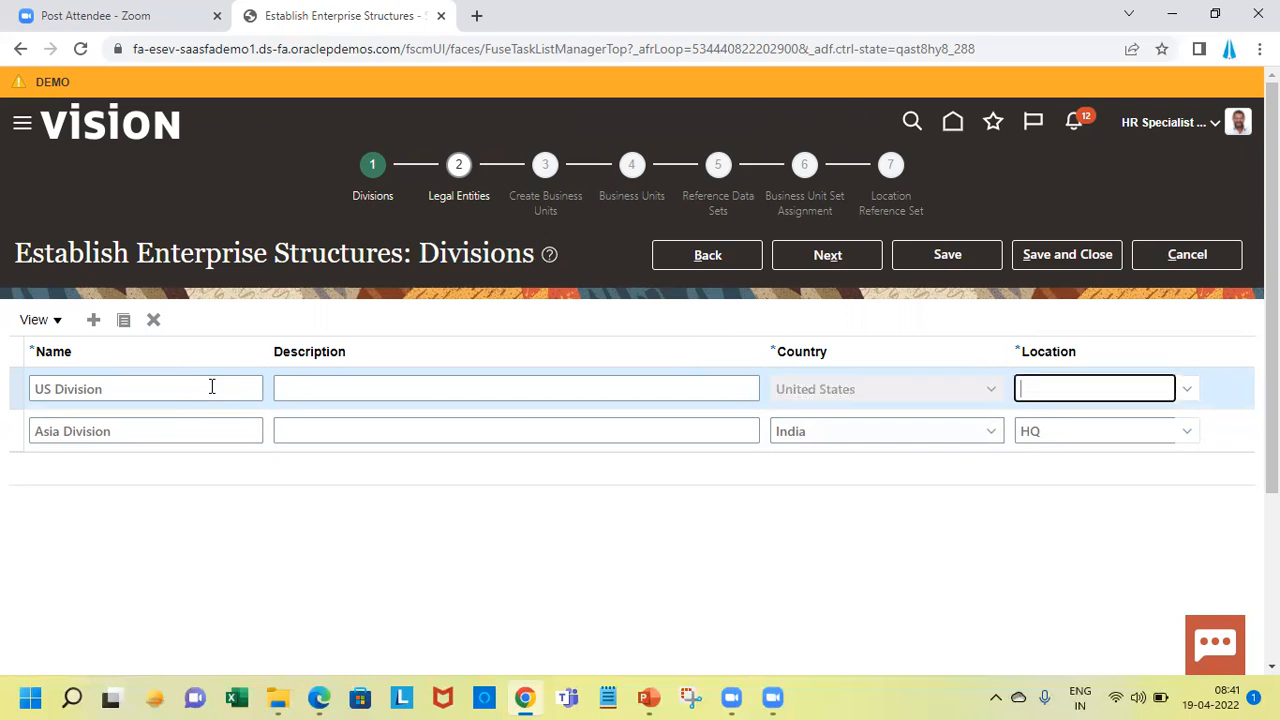
Step: Start creating a new location for US Division and name it US HQ
{"action": "left_click", "coordinate": [1184, 390]}
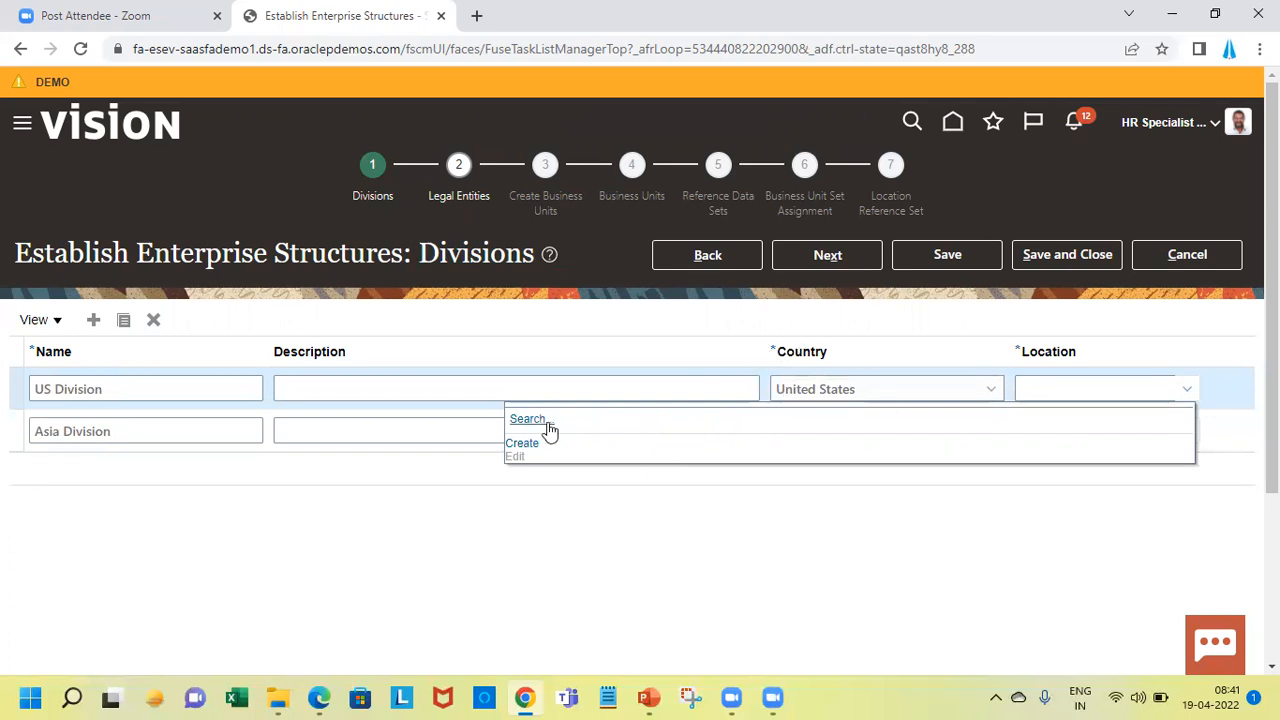
{"action": "left_click", "coordinate": [532, 441]}
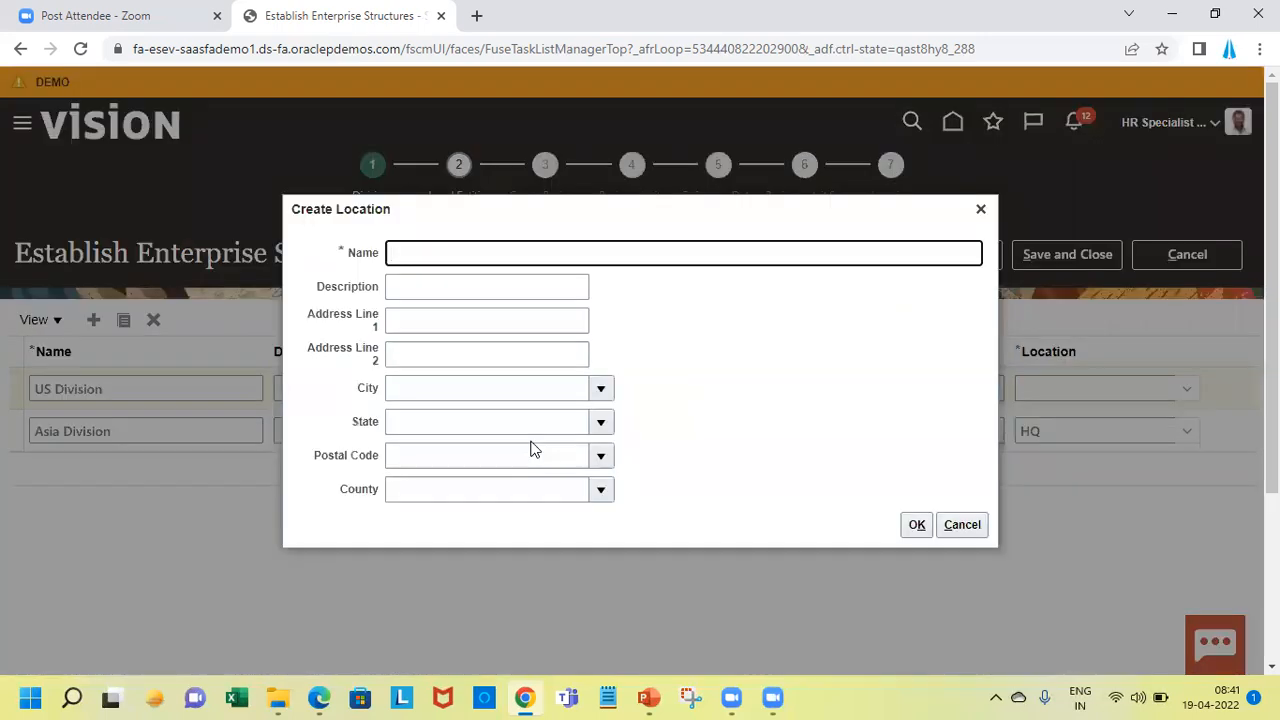
{"action": "type", "text": "US HQ"}
{"action": "key", "text": "Tab"}
{"action": "key", "text": "Tab"}
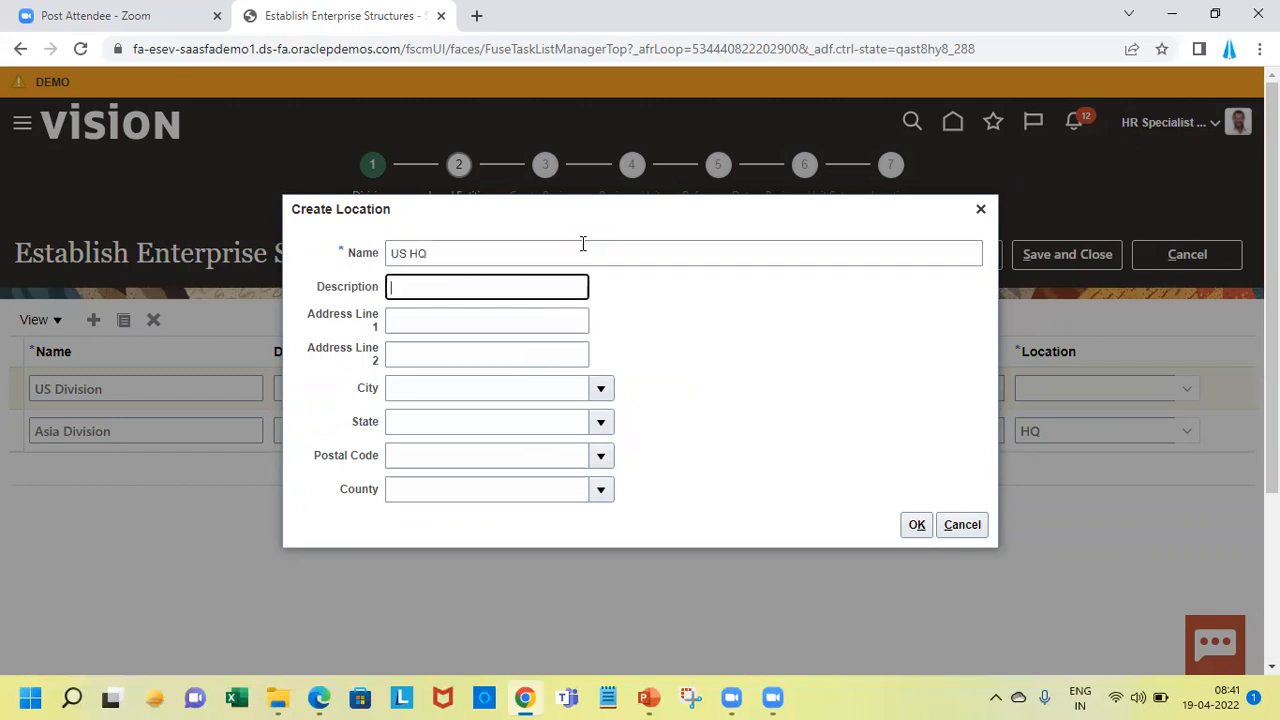
Step: Enter the street in the first address line of the US HQ location
{"action": "type", "text": "L"}
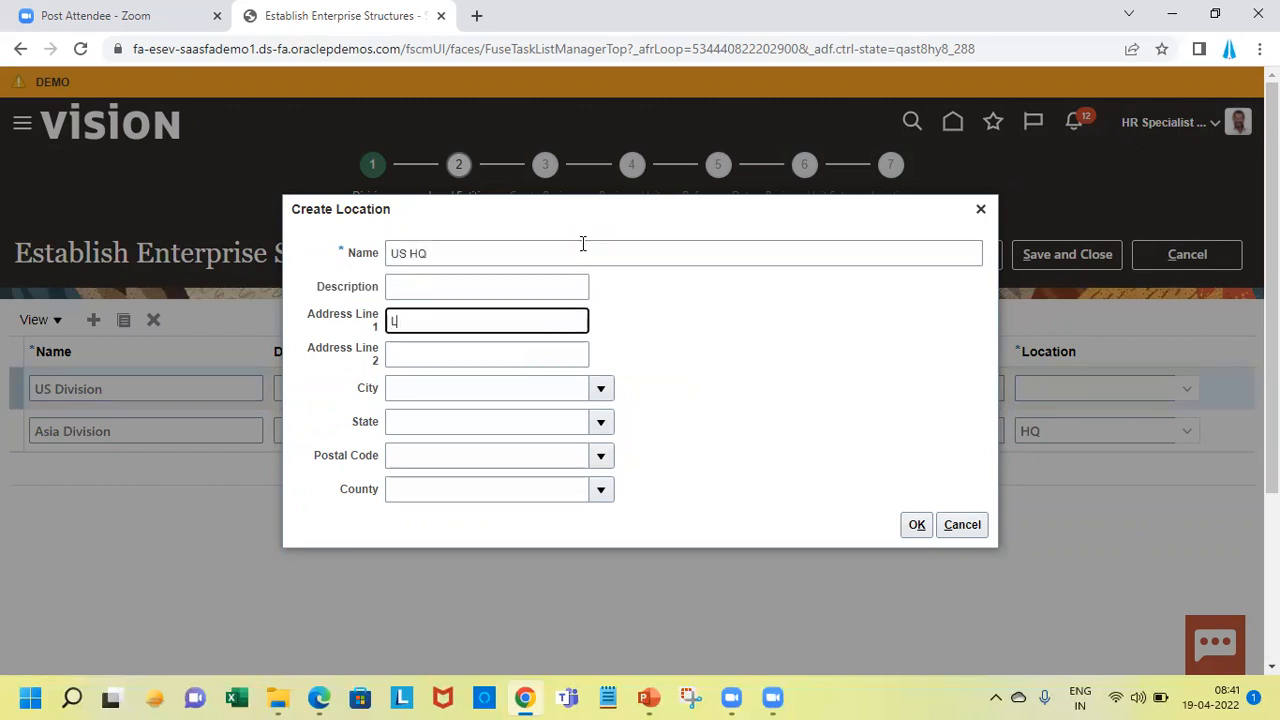
{"action": "type", "text": "ick Mill Blvd"}
{"action": "key", "text": "Tab"}
{"action": "key", "text": "Tab"}
{"action": "key", "text": "Tab"}
{"action": "key", "text": "Tab"}
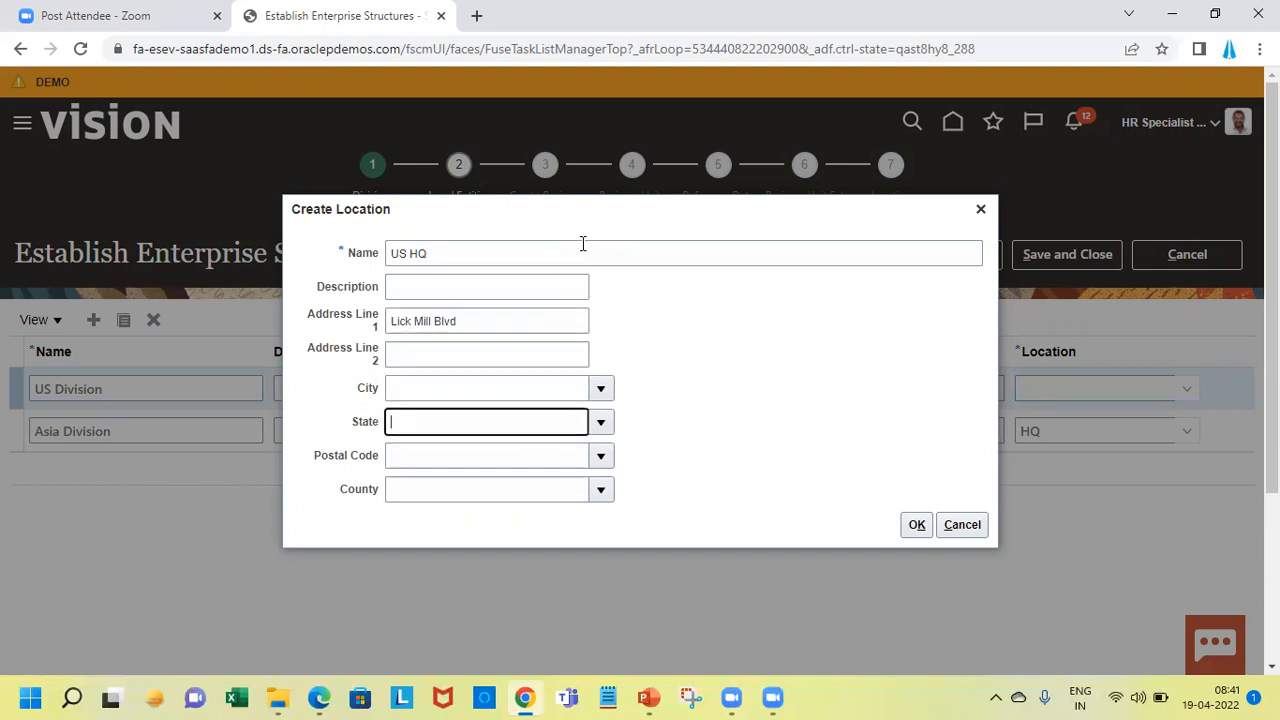
Step: Enter the postal code of the US HQ location and open the matching geography lookup
{"action": "type", "text": "95054"}
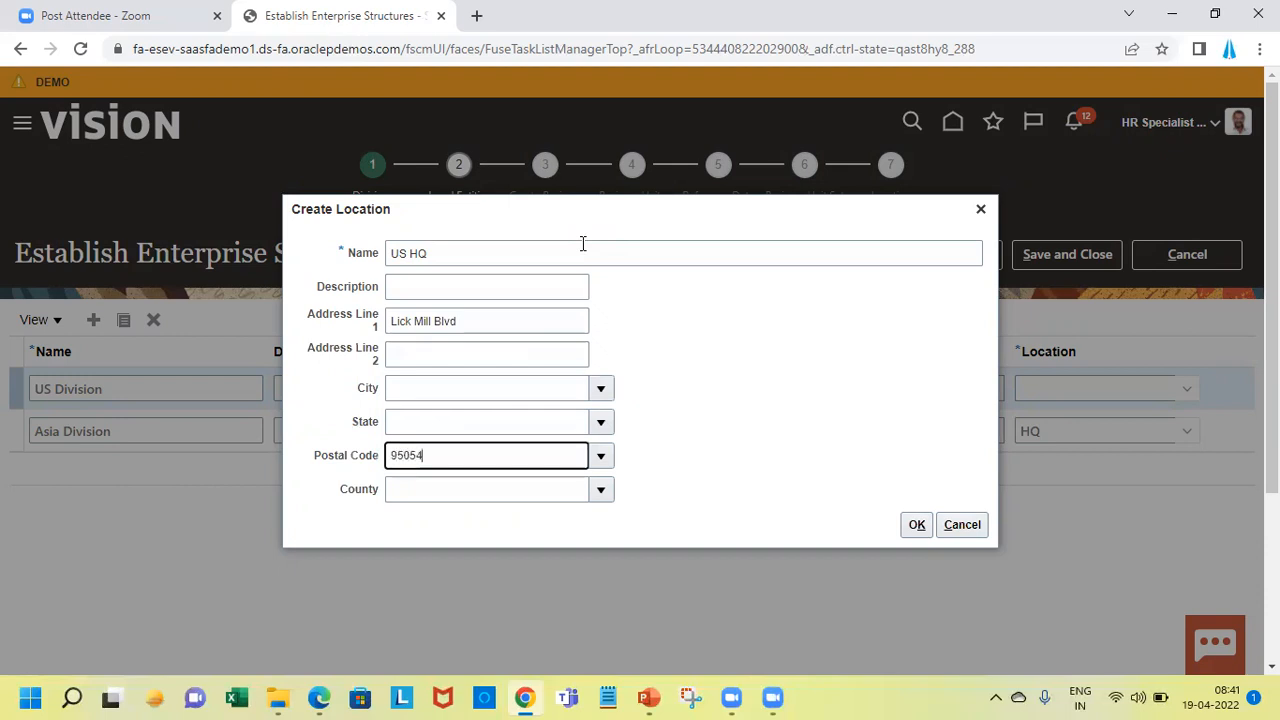
{"action": "key", "text": "Tab"}
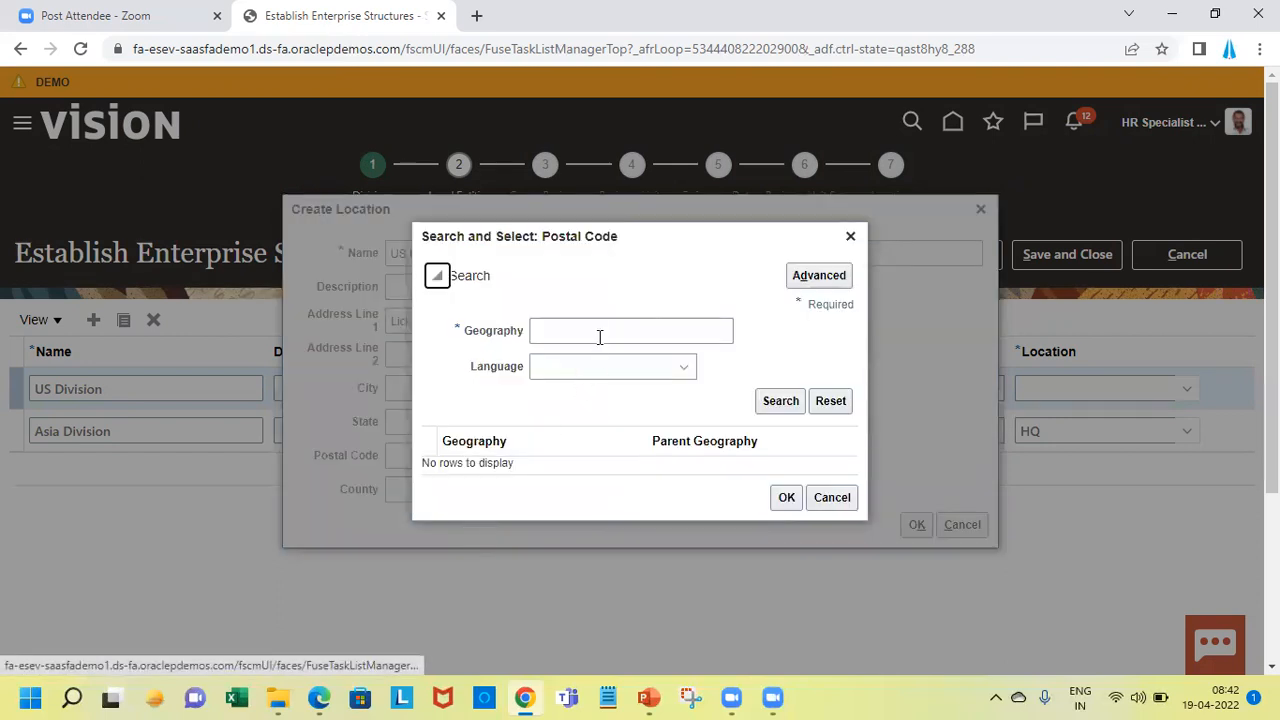
Step: Try to search the postal code lookup for United States
{"action": "left_click", "coordinate": [600, 330]}
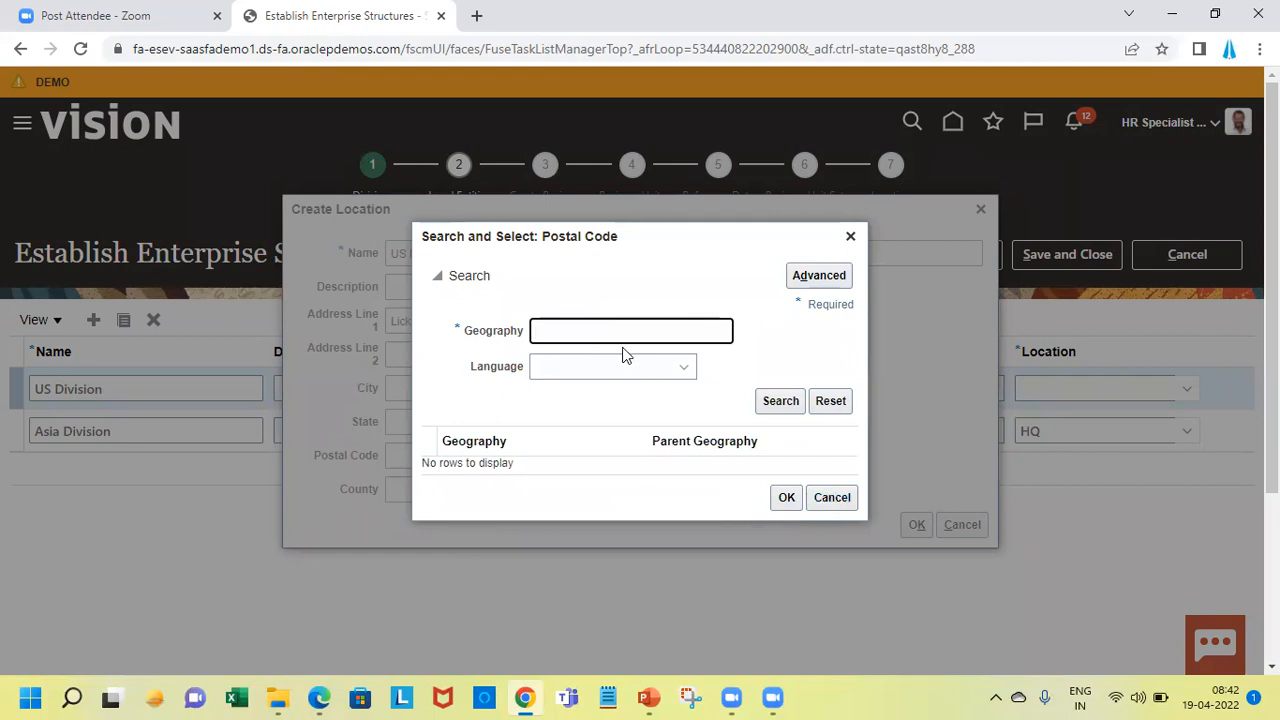
{"action": "type", "text": "United States"}
{"action": "left_click", "coordinate": [786, 401]}
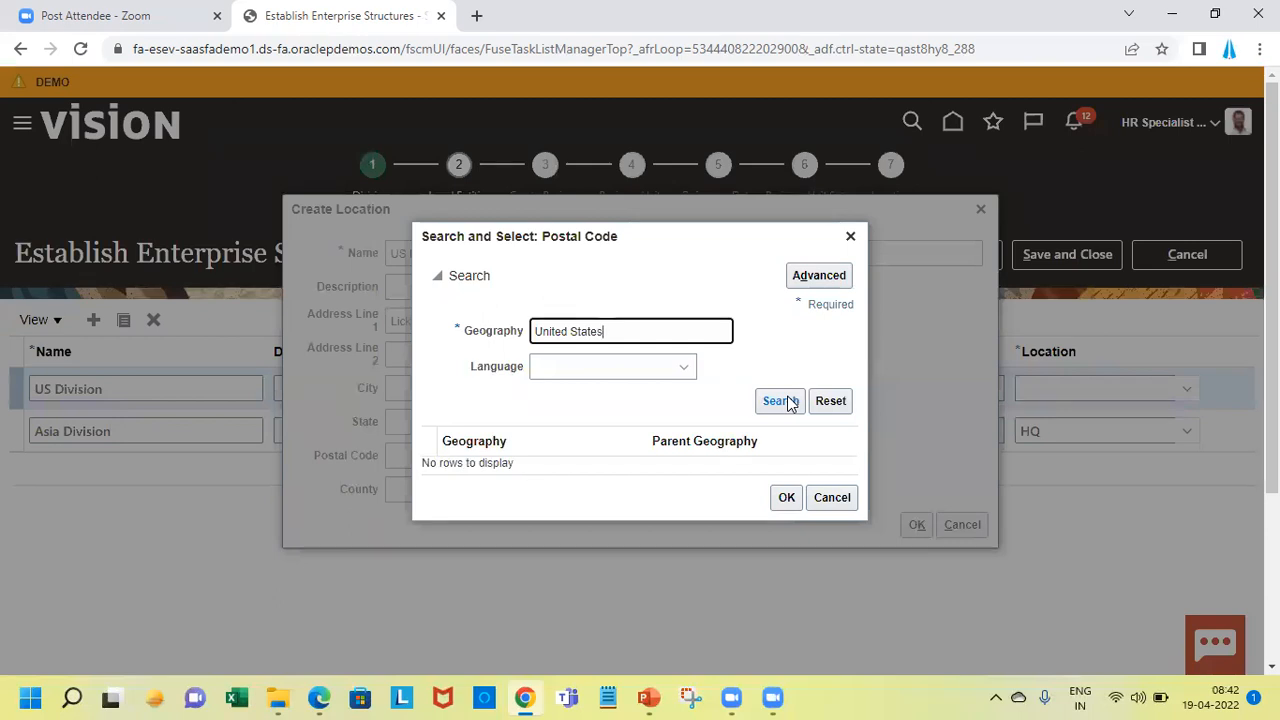
Step: Search the lookup for the US HQ postal code, choose the Agnew, Santa Clara, CA match, and confirm the location
{"action": "double_click", "coordinate": [620, 333]}
{"action": "triple_click", "coordinate": [620, 333]}
{"action": "key", "text": "BackSpace"}
{"action": "type", "text": "95054"}
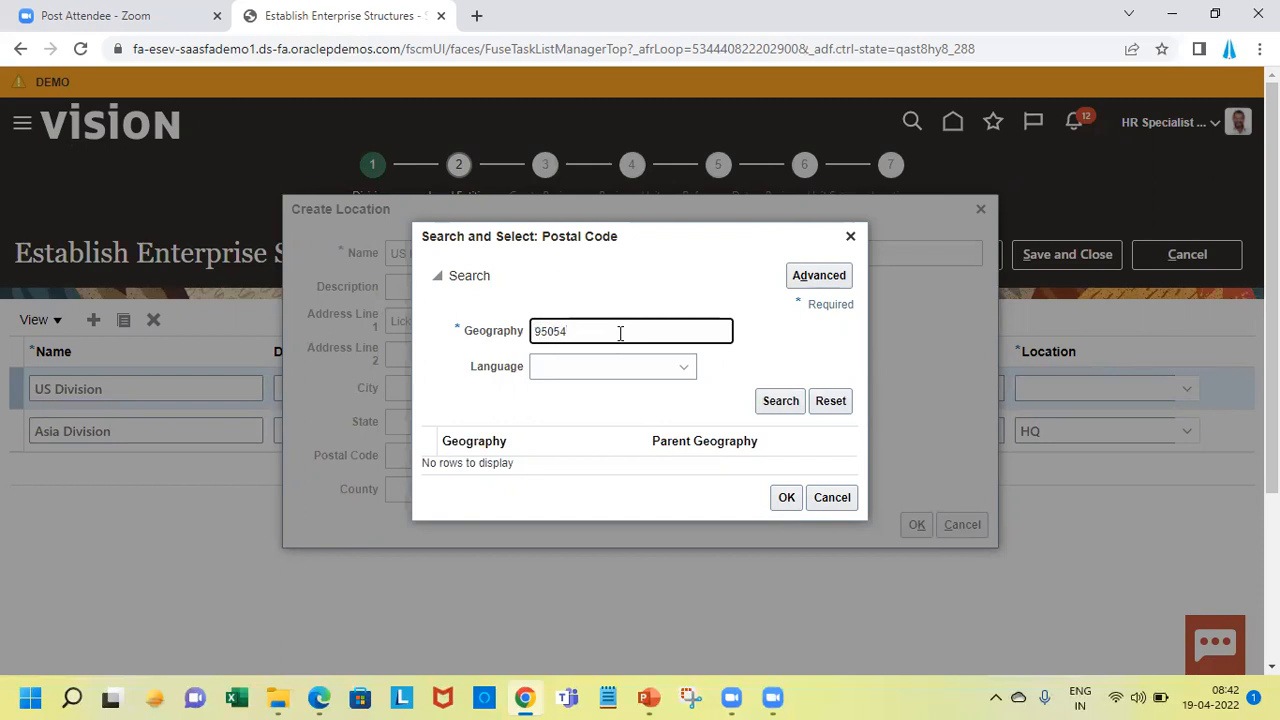
{"action": "left_click", "coordinate": [795, 401]}
{"action": "left_click", "coordinate": [737, 422]}
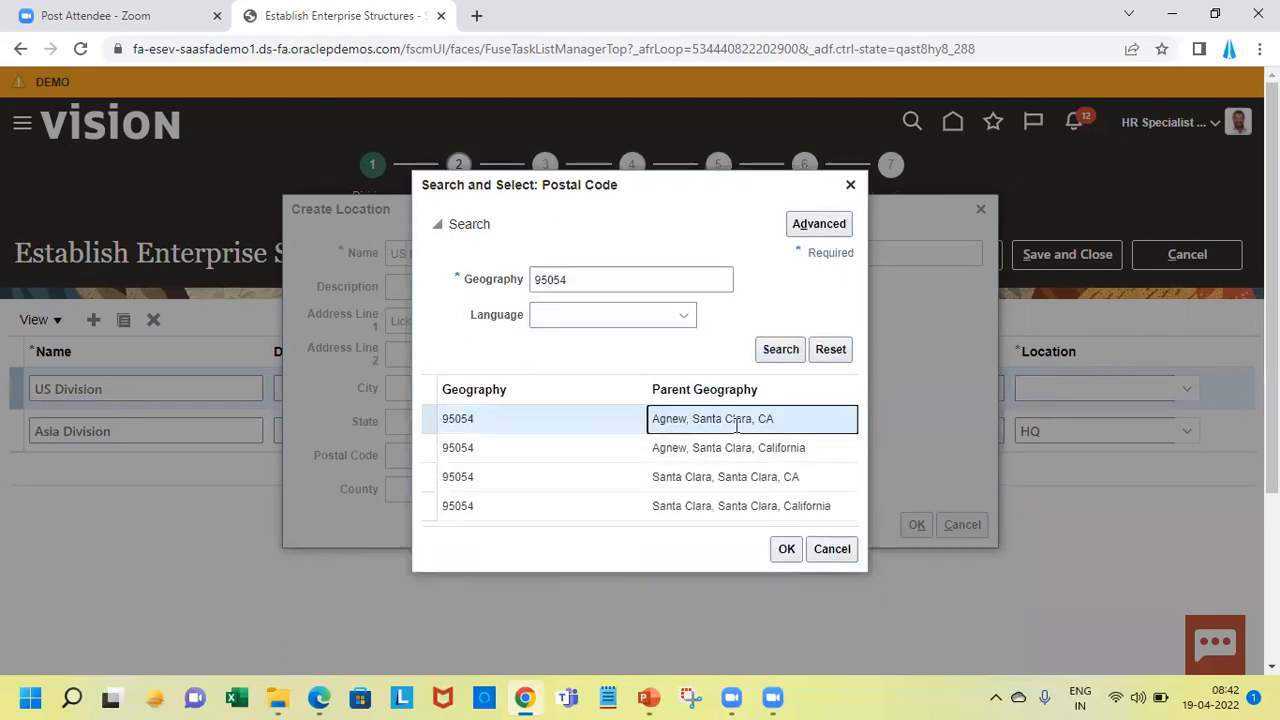
{"action": "left_click", "coordinate": [787, 549]}
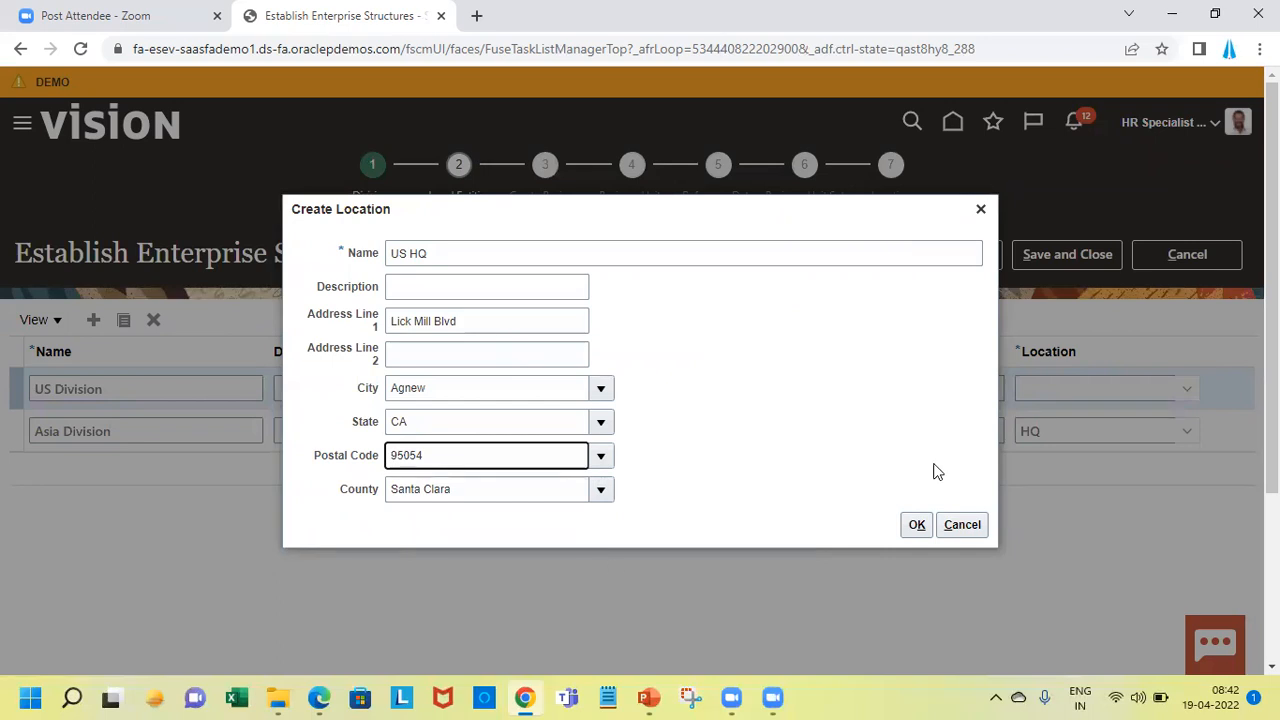
{"action": "left_click", "coordinate": [907, 530]}
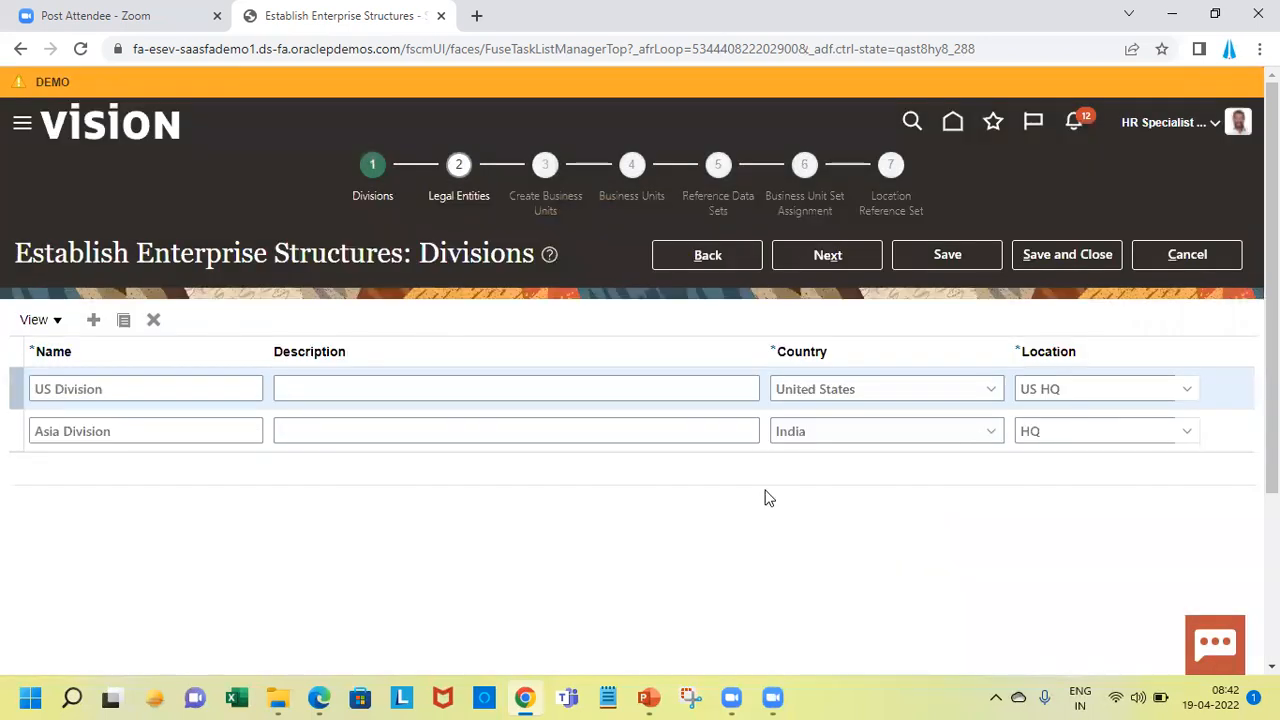
Step: Add a third division and name it Europe Division
{"action": "left_click", "coordinate": [94, 324]}
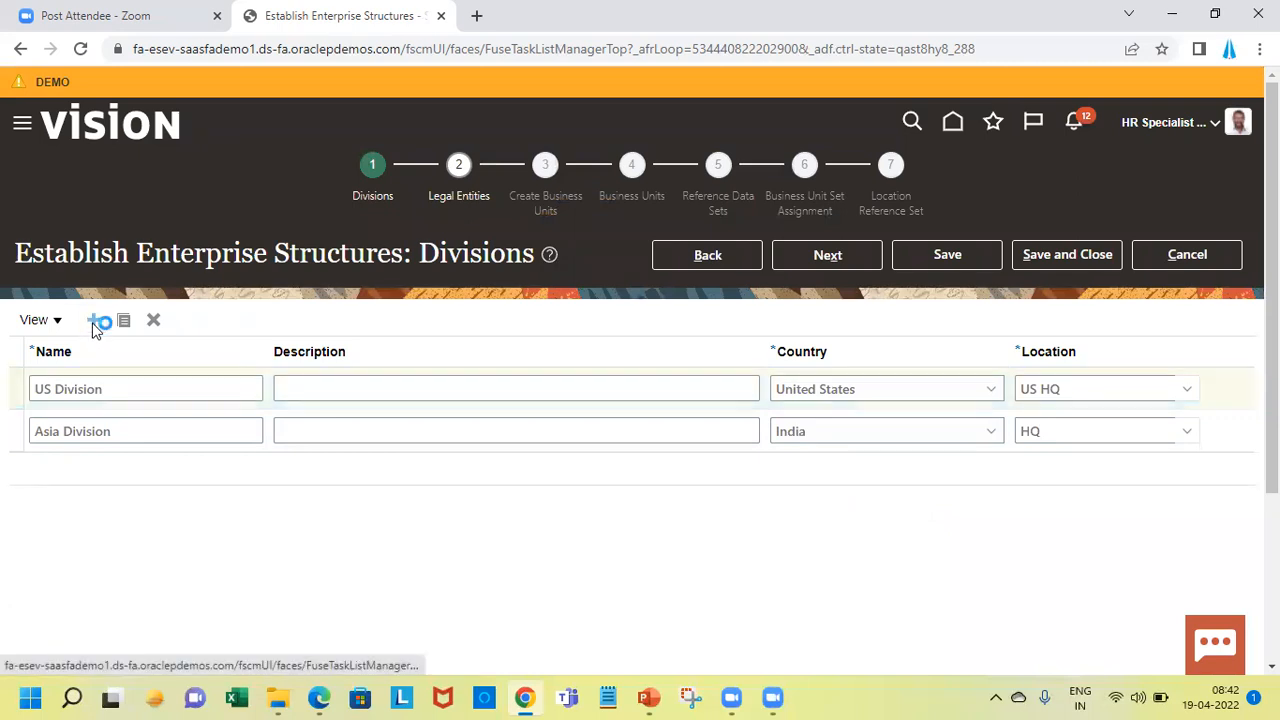
{"action": "left_click", "coordinate": [155, 392]}
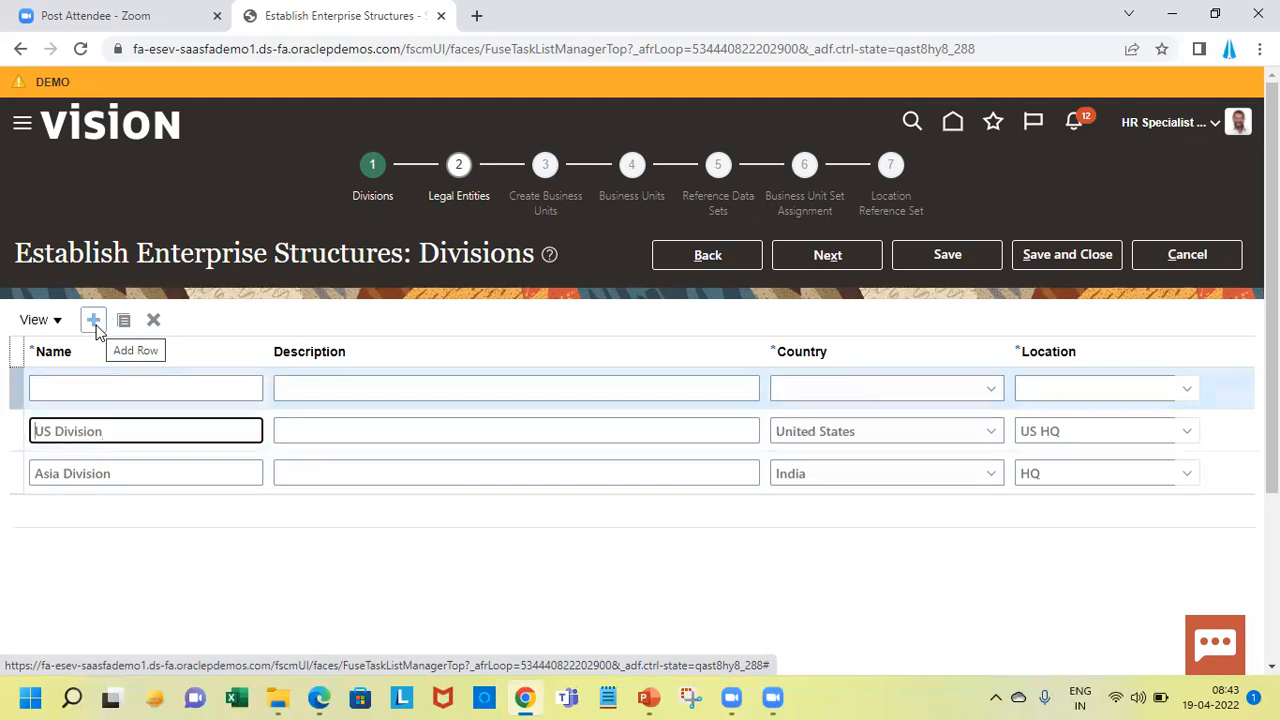
{"action": "left_click", "coordinate": [110, 387]}
{"action": "type", "text": "Europe "}
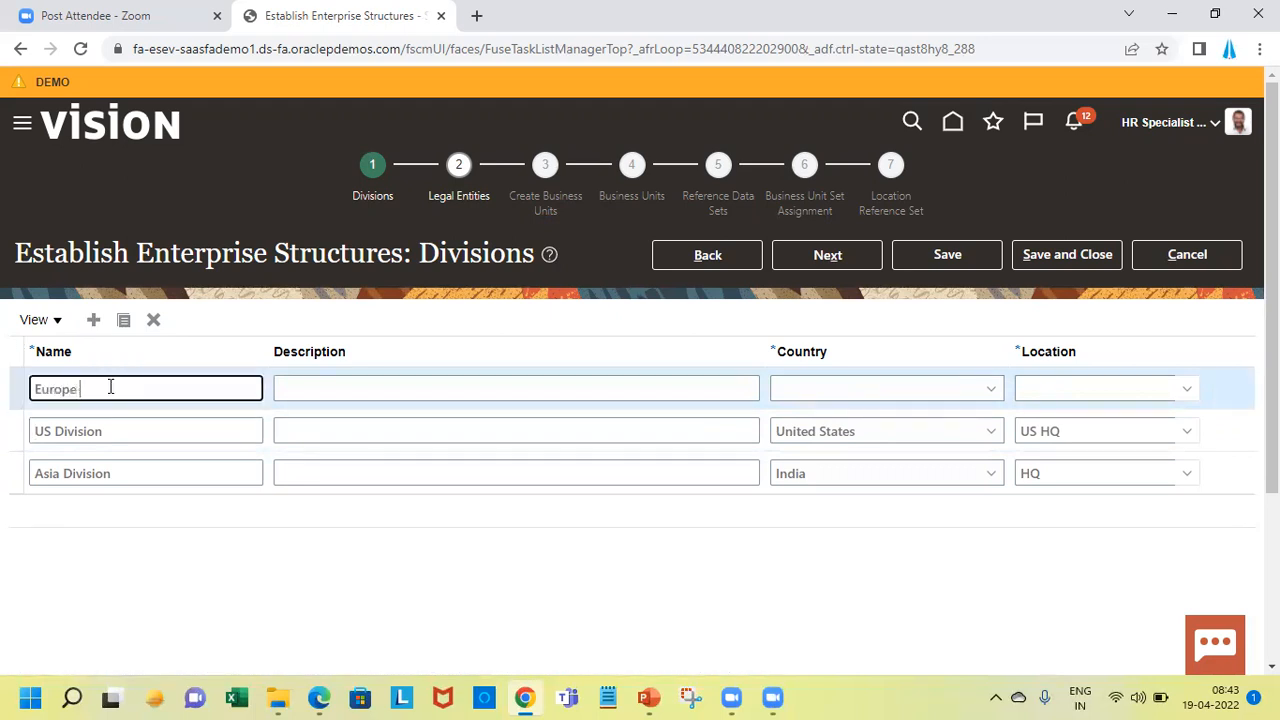
{"action": "type", "text": "Division"}
{"action": "key", "text": "Tab"}
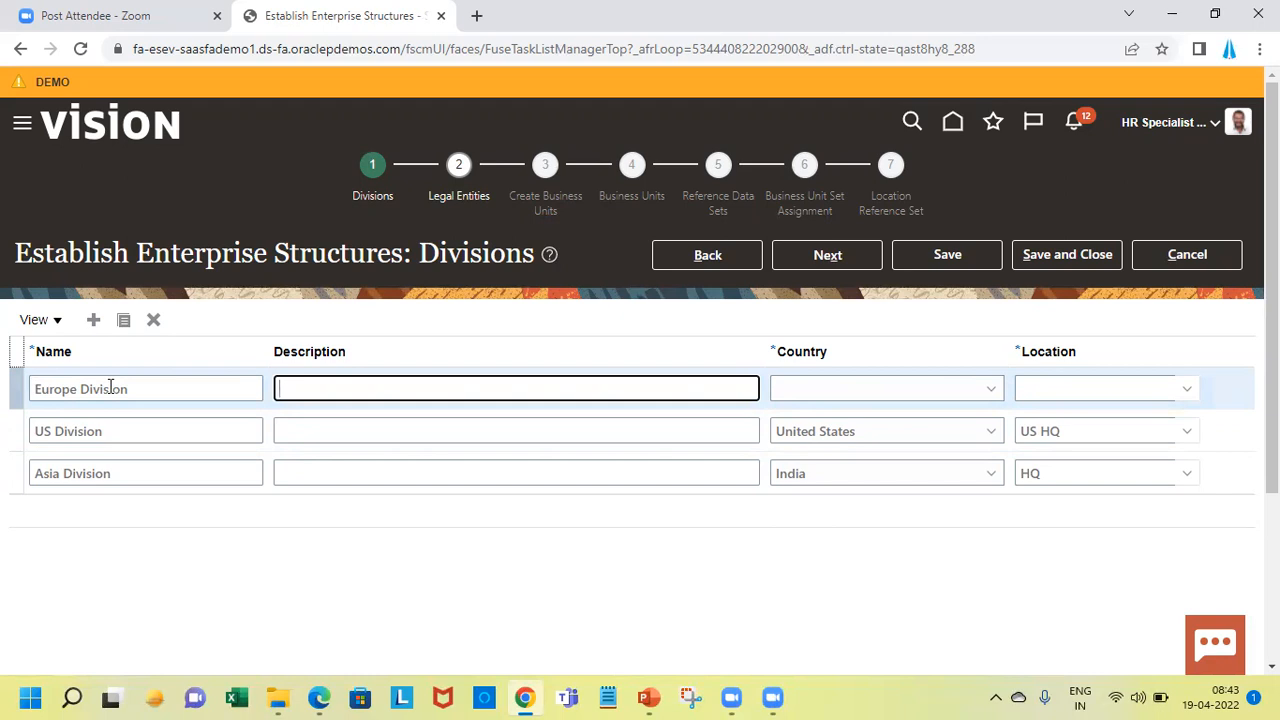
Step: Set the country of Europe Division to United Kingdom
{"action": "key", "text": "Tab"}
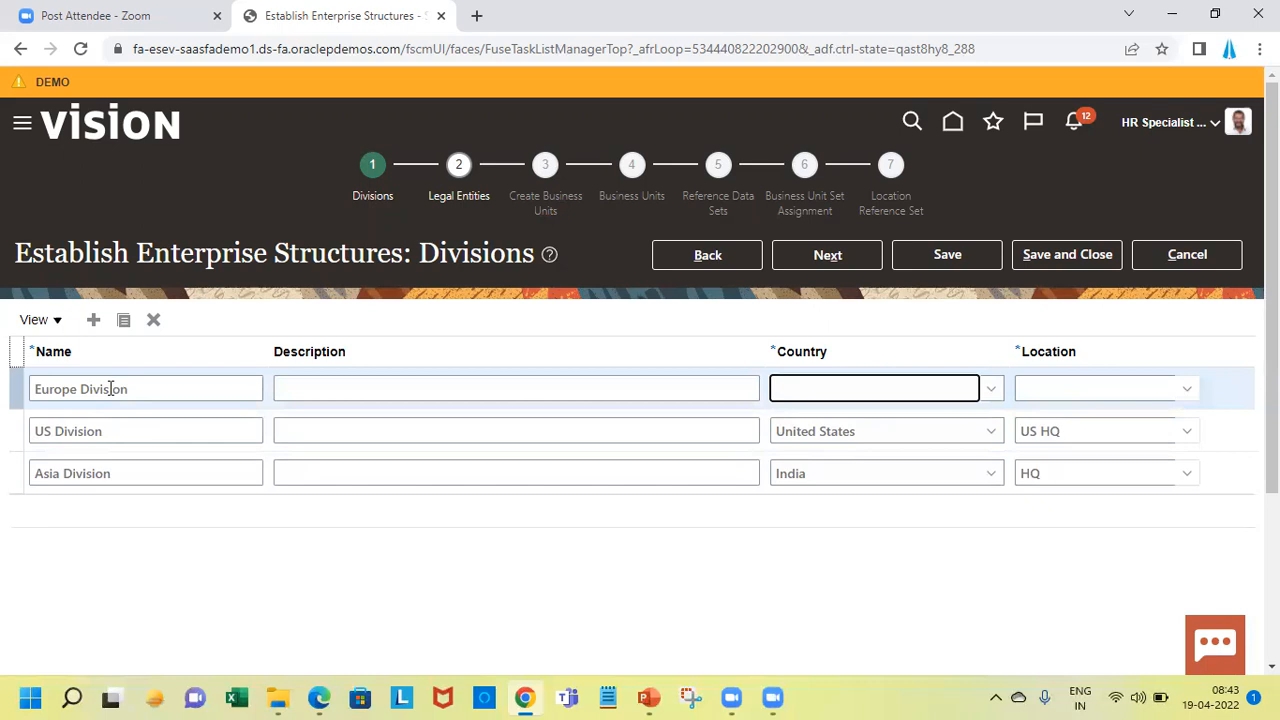
{"action": "type", "text": "Ukraine"}
{"action": "key", "text": "Down"}
{"action": "key", "text": "Down"}
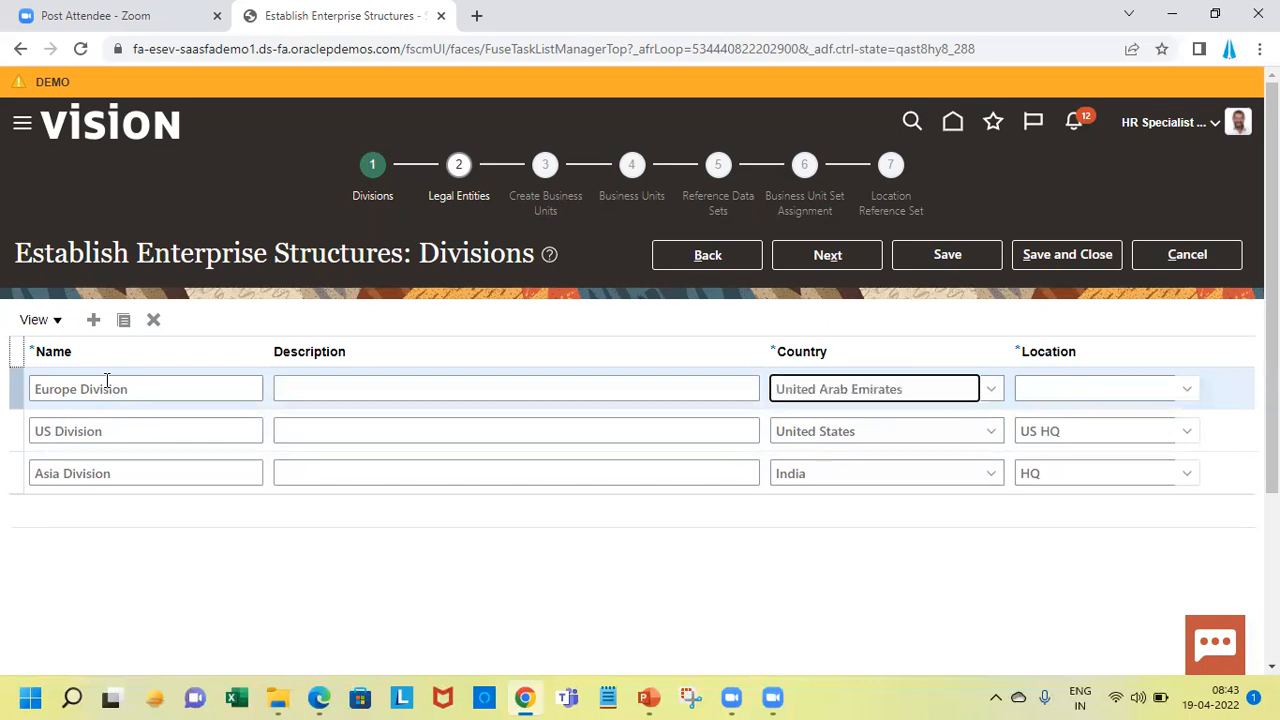
{"action": "key", "text": "Tab"}
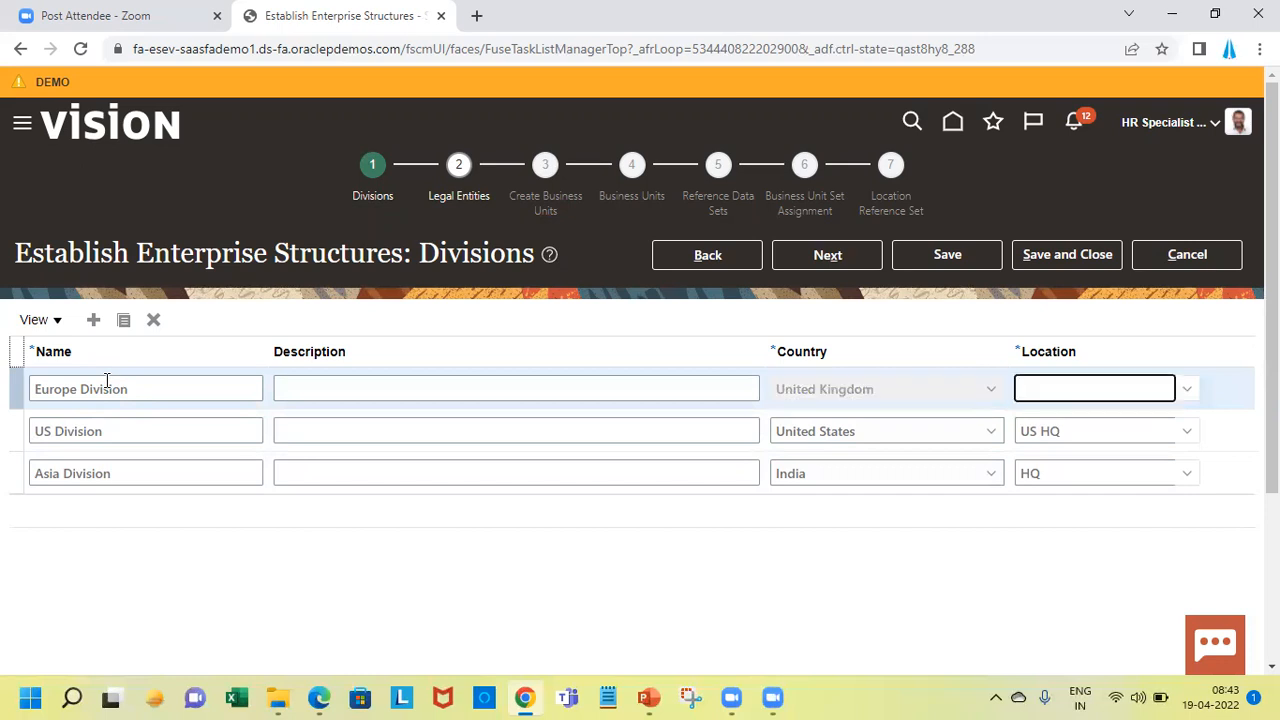
Step: Start creating a new location for Europe Division and name it Europe HQ
{"action": "left_click", "coordinate": [1195, 391]}
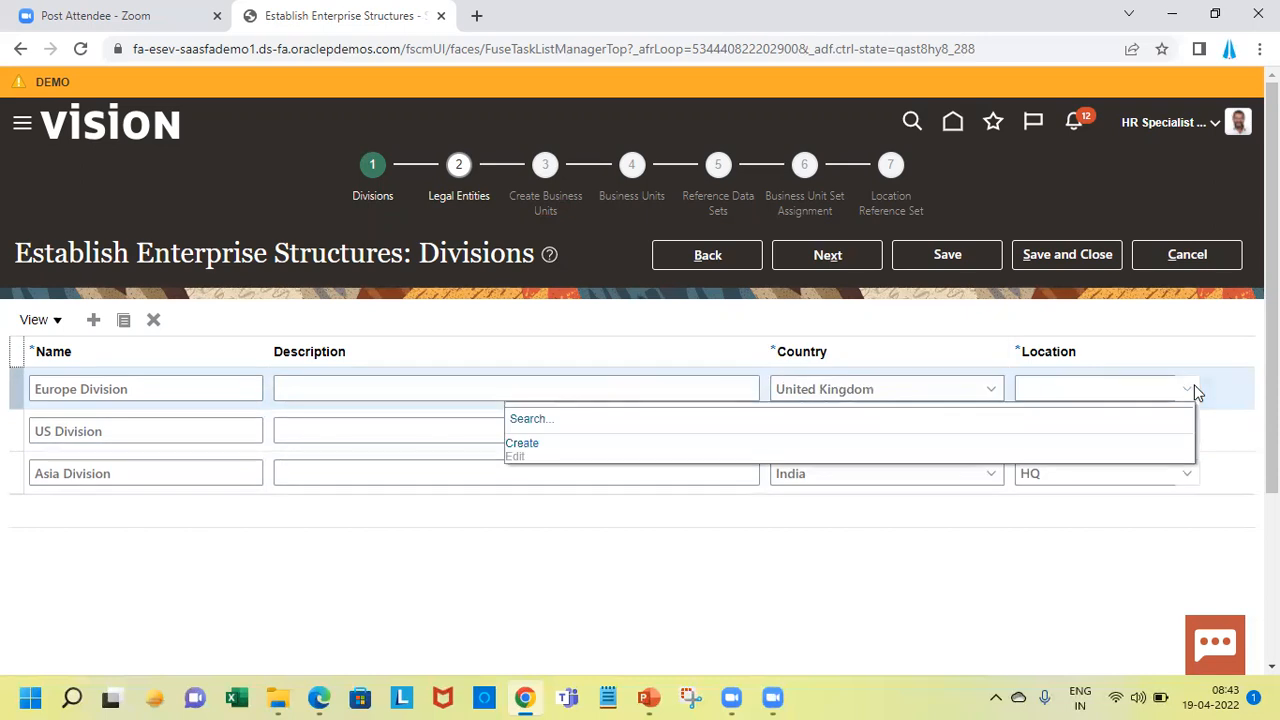
{"action": "left_click", "coordinate": [1194, 386]}
{"action": "left_click", "coordinate": [522, 444]}
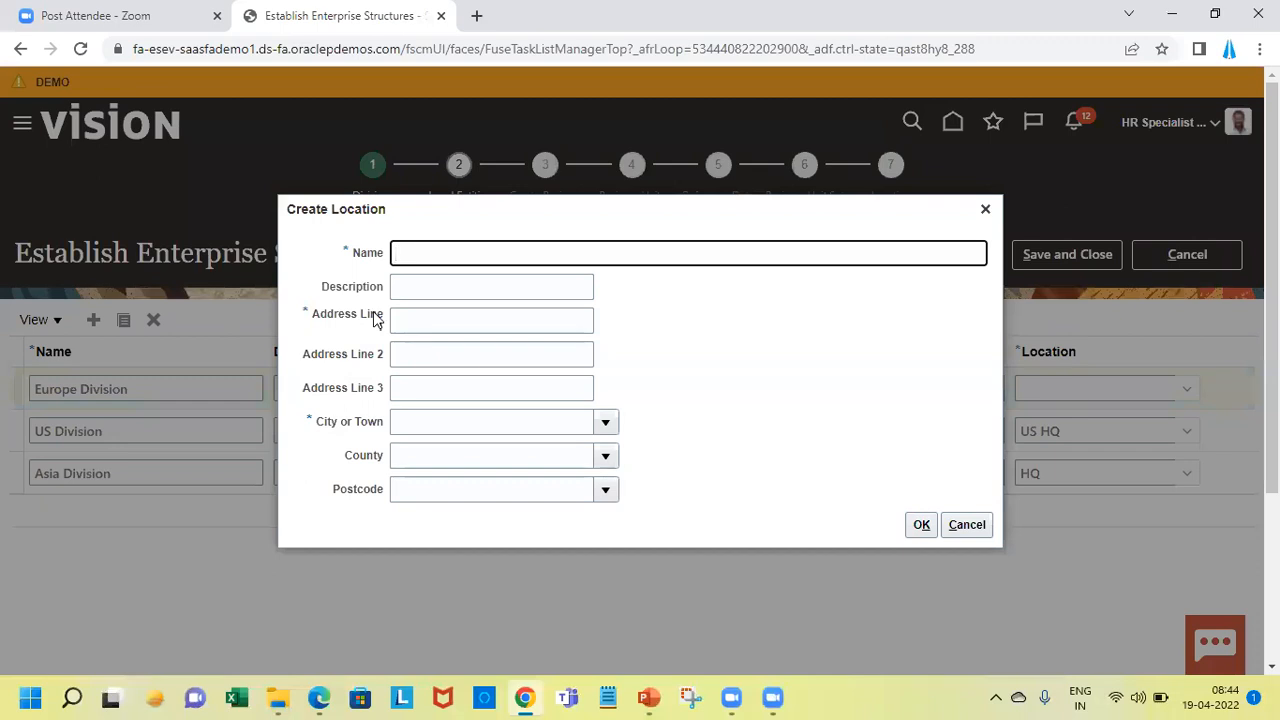
{"action": "type", "text": "Europe HQ"}
{"action": "key", "text": "Tab"}
{"action": "key", "text": "Tab"}
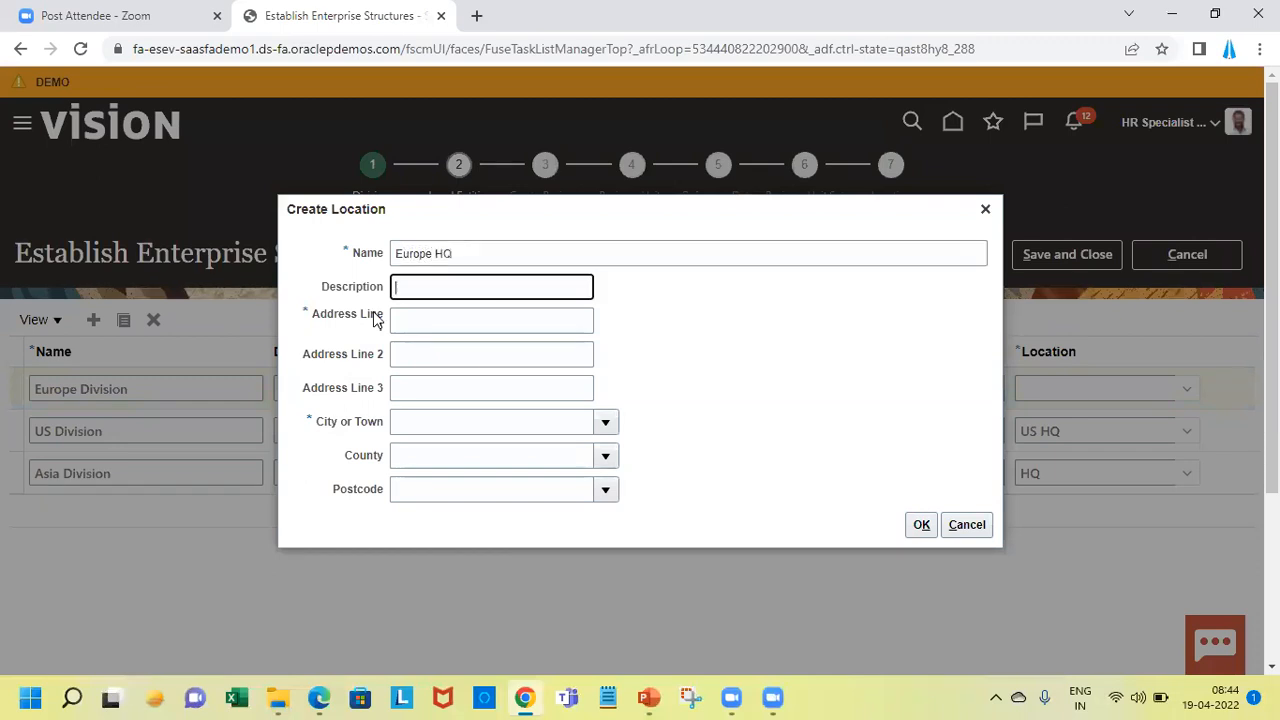
Step: Enter the street in the first address line of the Europe HQ location
{"action": "type", "text": "Main"}
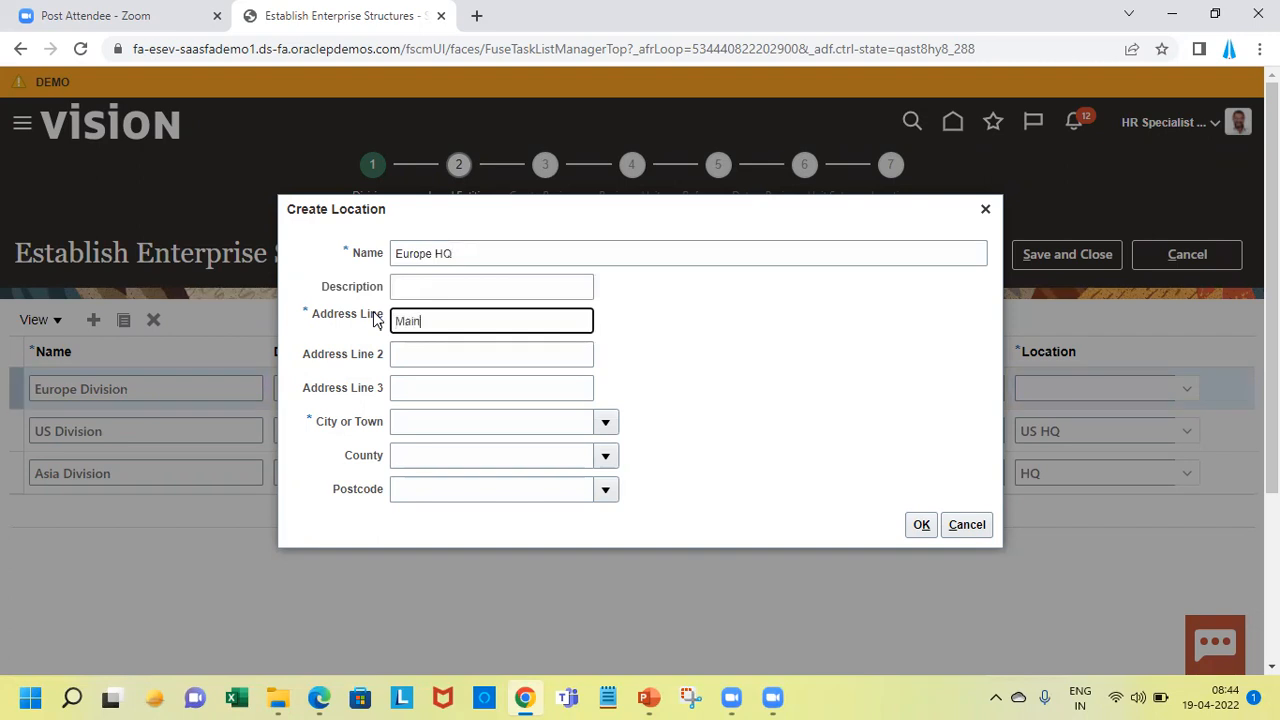
{"action": "type", "text": " Street"}
{"action": "key", "text": "Tab"}
{"action": "key", "text": "Tab"}
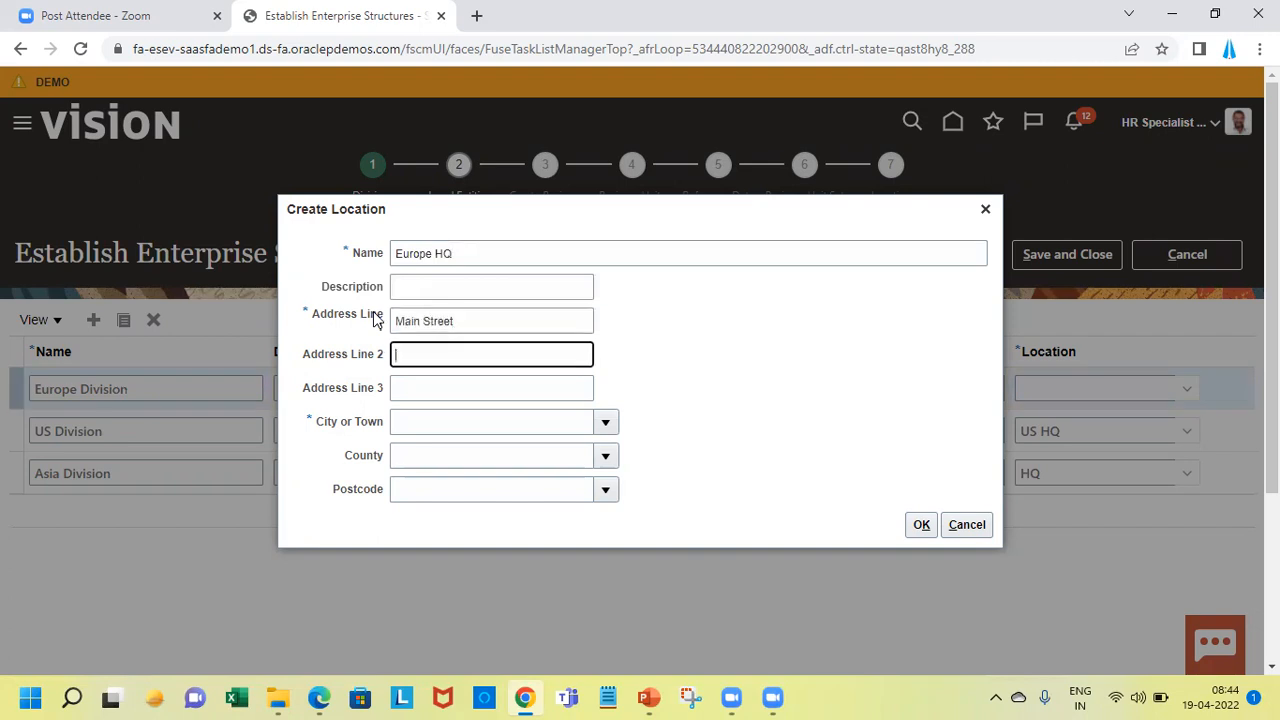
{"action": "key", "text": "Tab"}
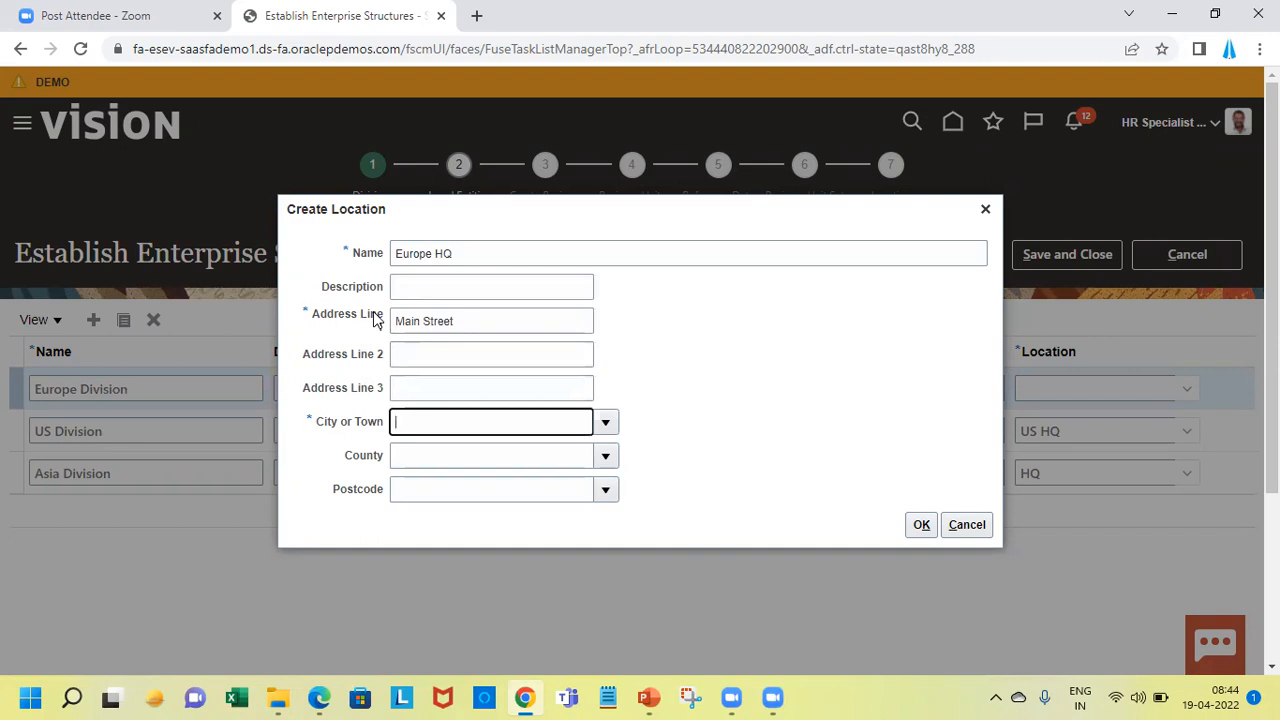
Step: Try A' Chill in Highland, Scotland as the Europe HQ city and look for its postcodes
{"action": "left_click", "coordinate": [605, 421]}
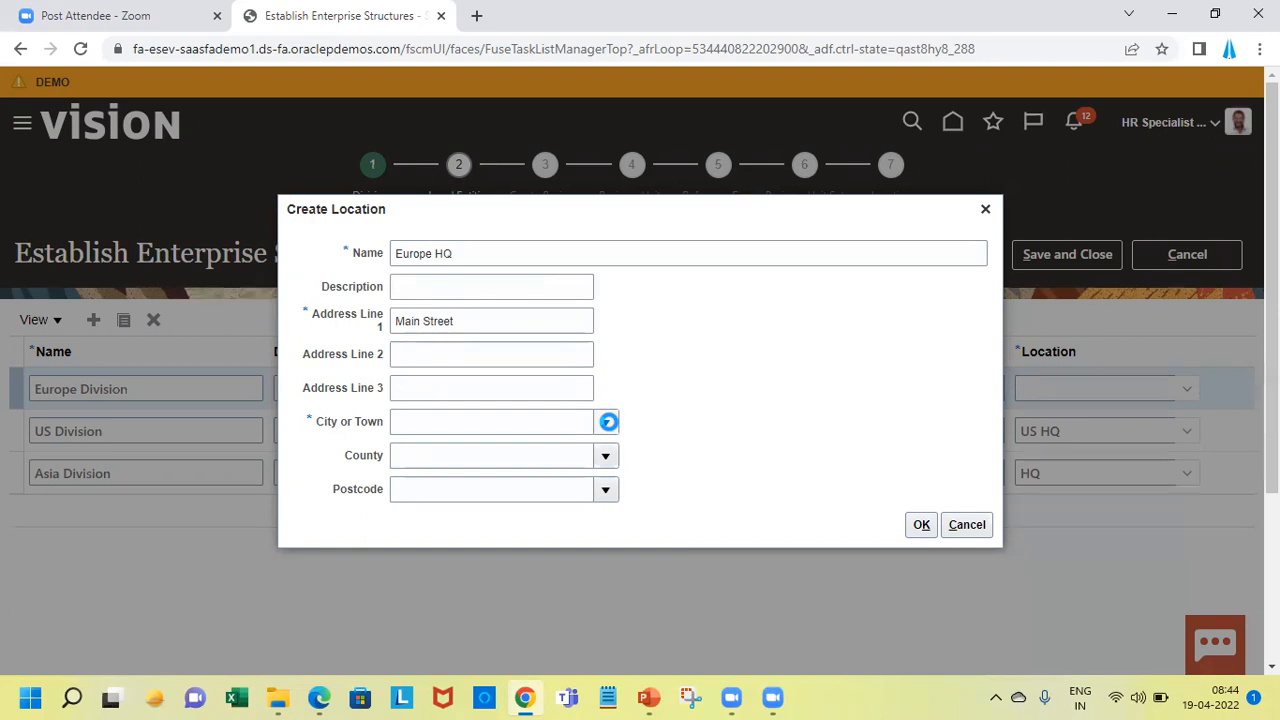
{"action": "left_click", "coordinate": [528, 498]}
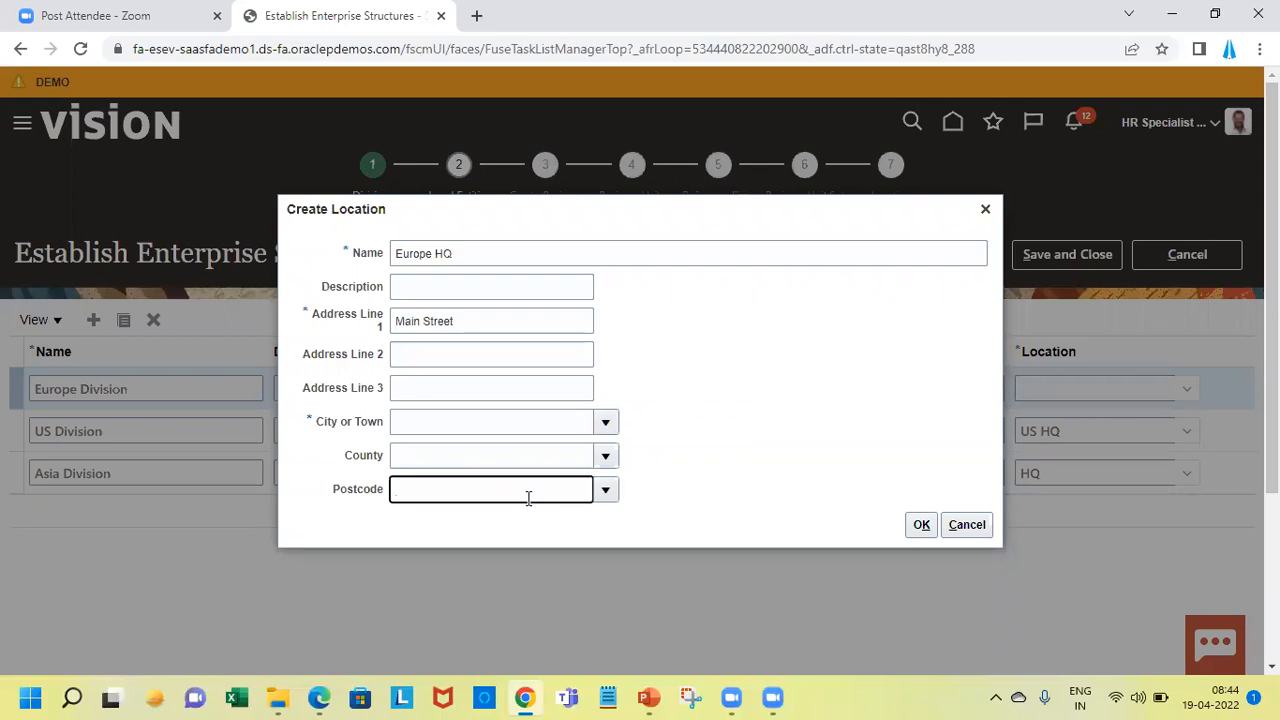
{"action": "left_click", "coordinate": [543, 444]}
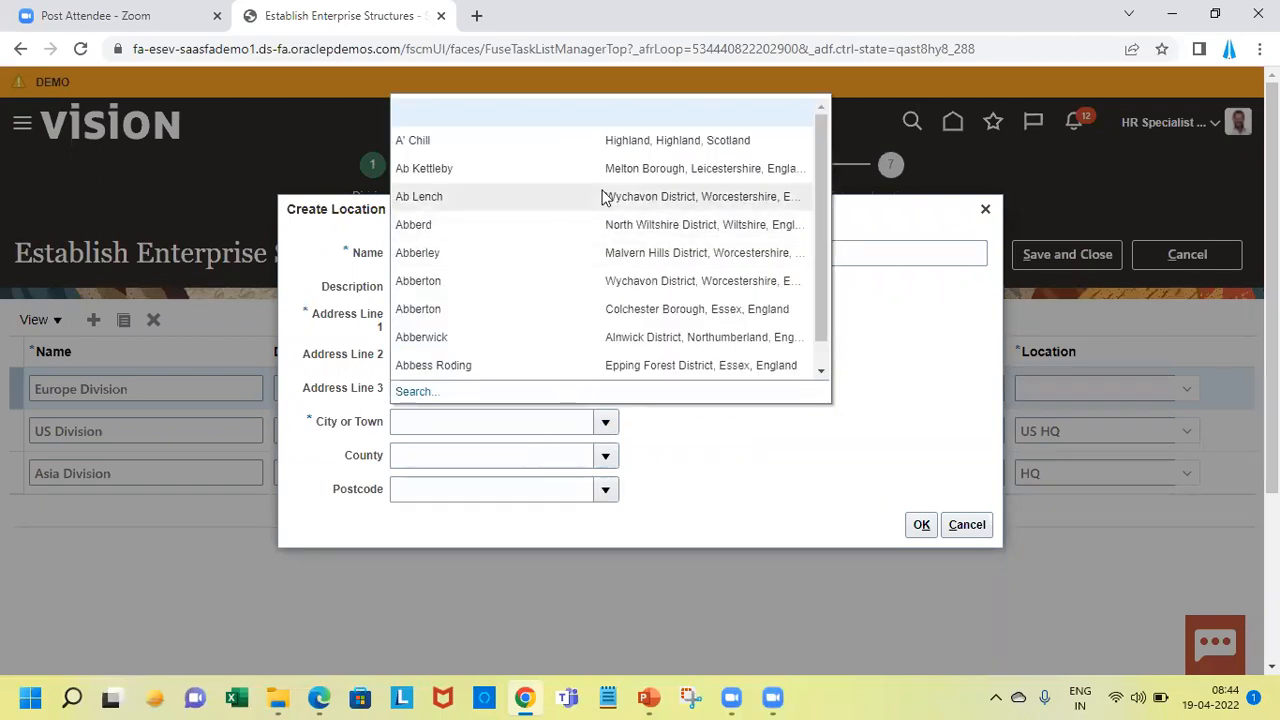
{"action": "left_click", "coordinate": [669, 140]}
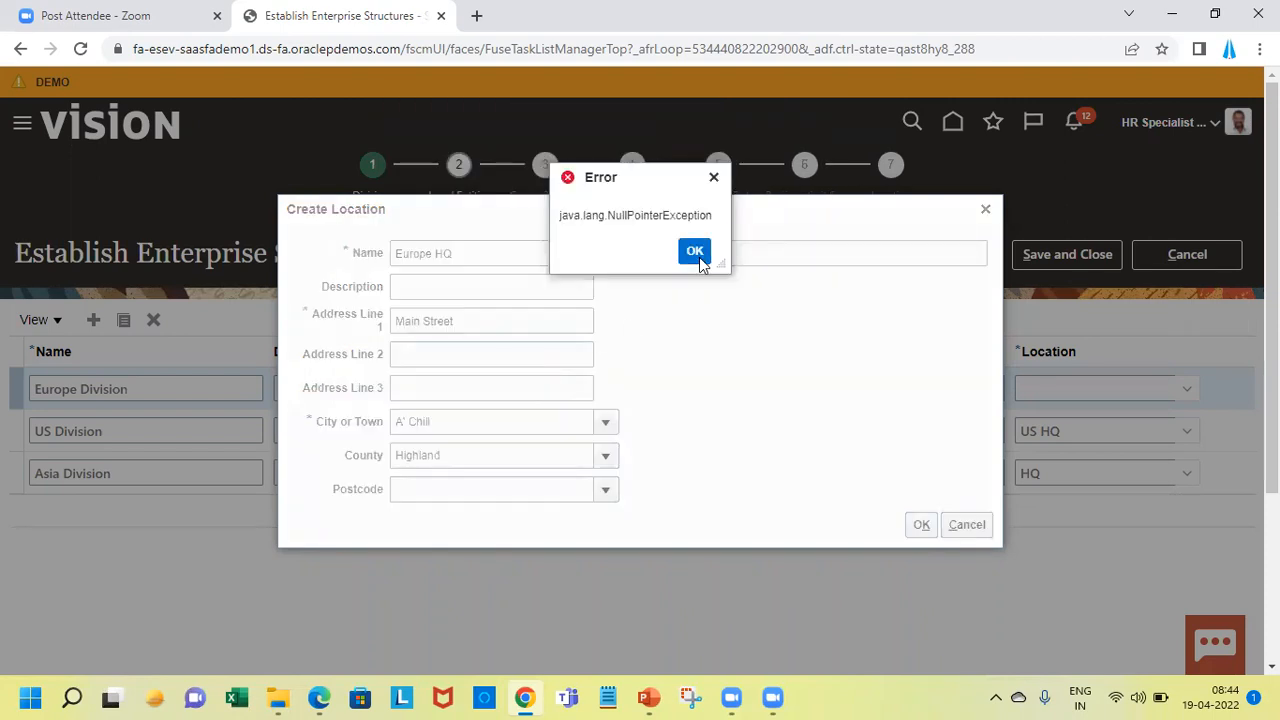
{"action": "left_click", "coordinate": [699, 257]}
{"action": "left_click", "coordinate": [605, 489]}
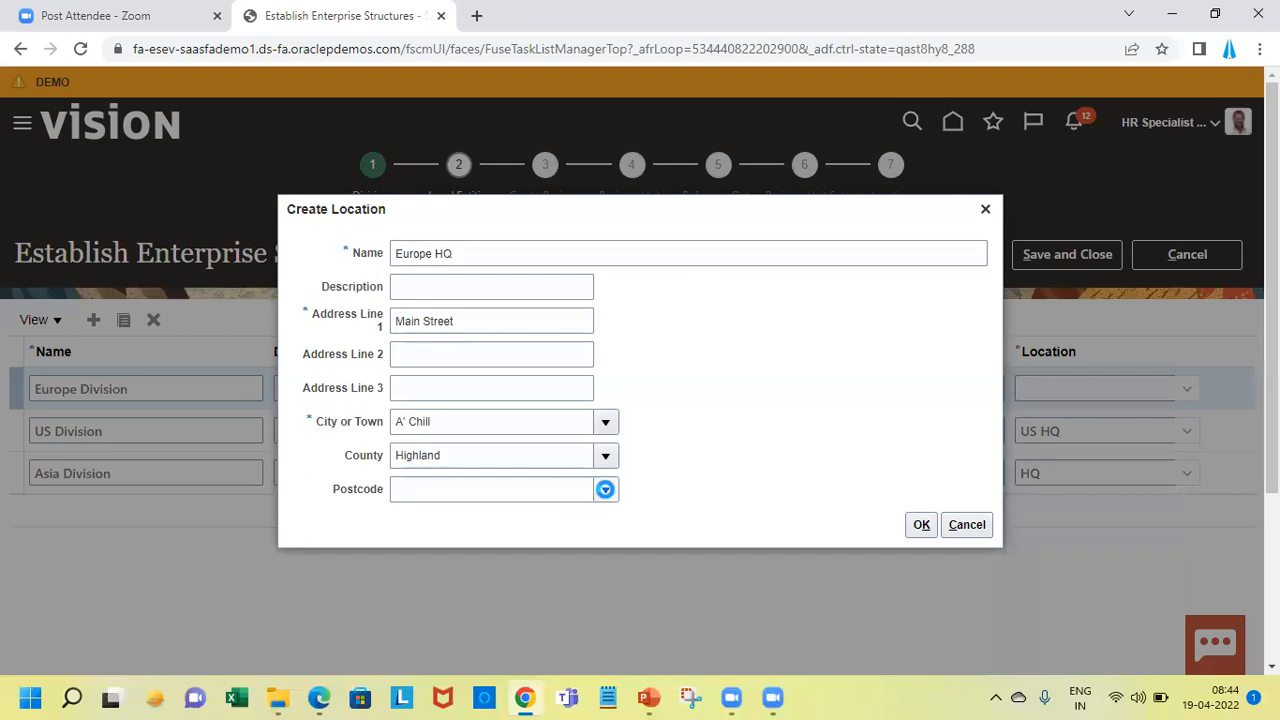
Step: Try Ab Kettleby in Leicestershire as the Europe HQ city and look for its postcodes
{"action": "left_click", "coordinate": [602, 423]}
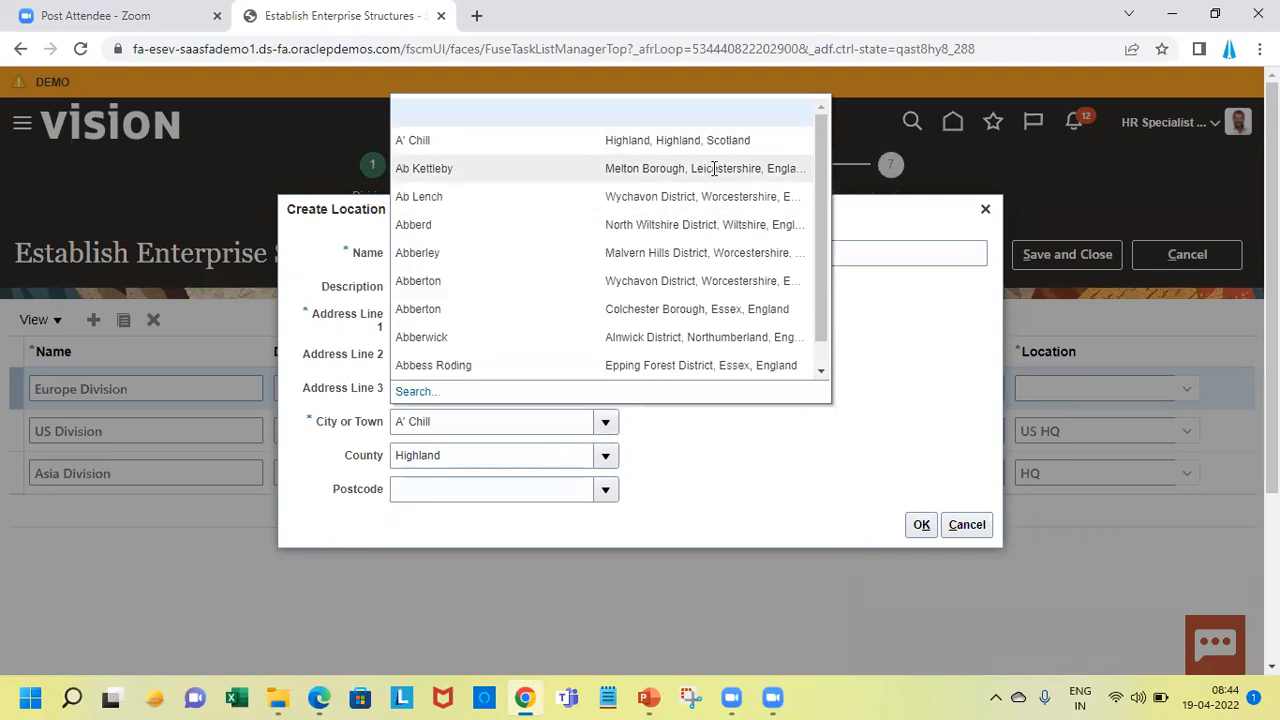
{"action": "left_click", "coordinate": [714, 168]}
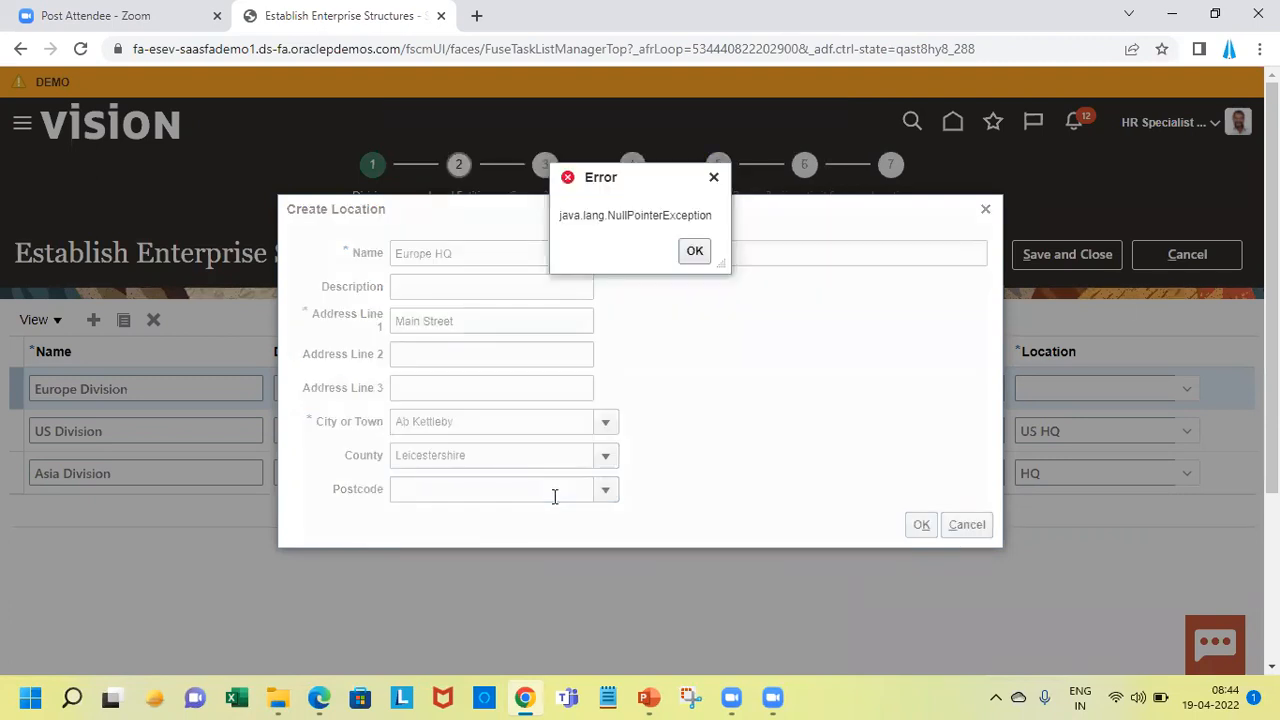
{"action": "left_click", "coordinate": [695, 255]}
{"action": "left_click", "coordinate": [604, 488]}
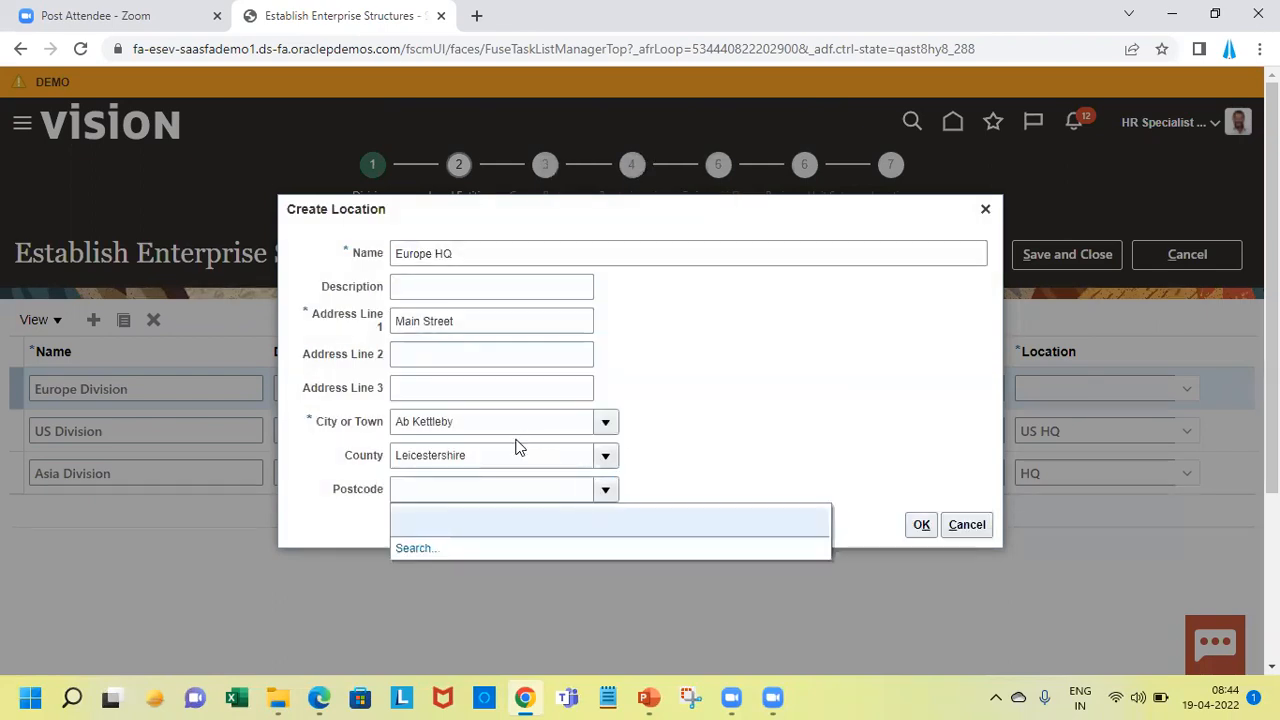
Step: Try a Worcestershire entry for the Europe HQ address and look for its postcodes
{"action": "left_click", "coordinate": [605, 424]}
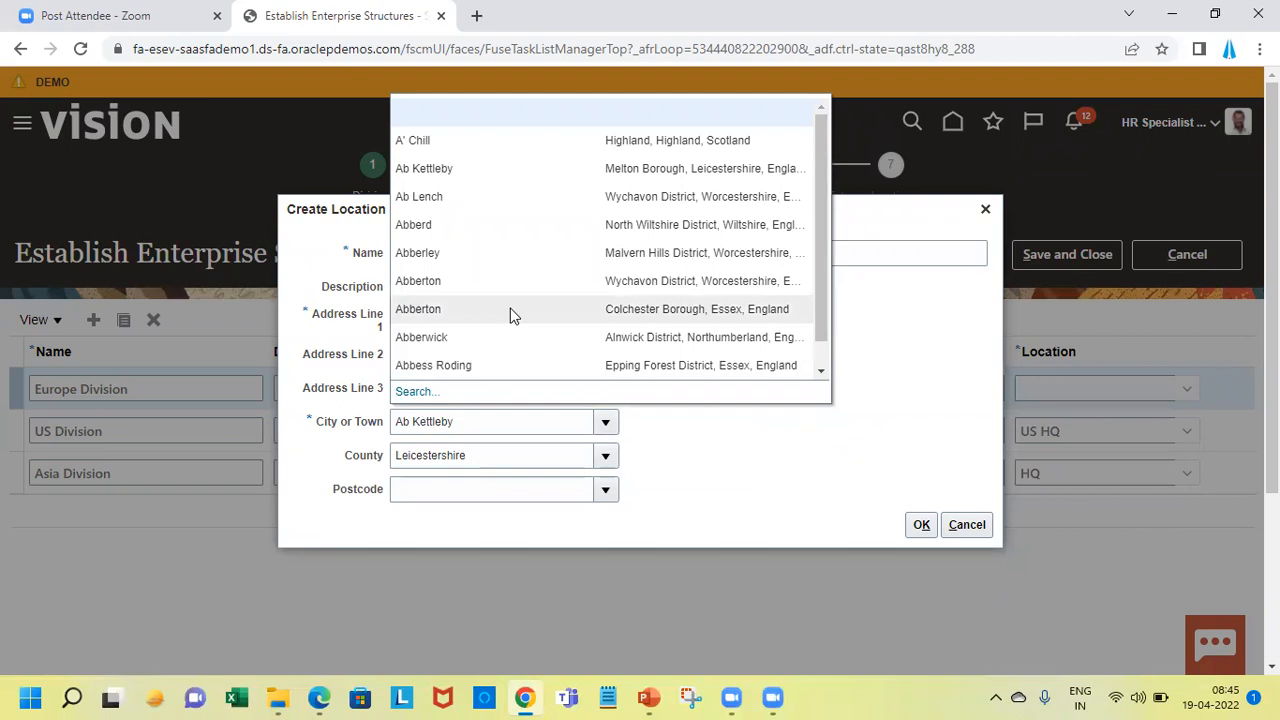
{"action": "double_click", "coordinate": [540, 291]}
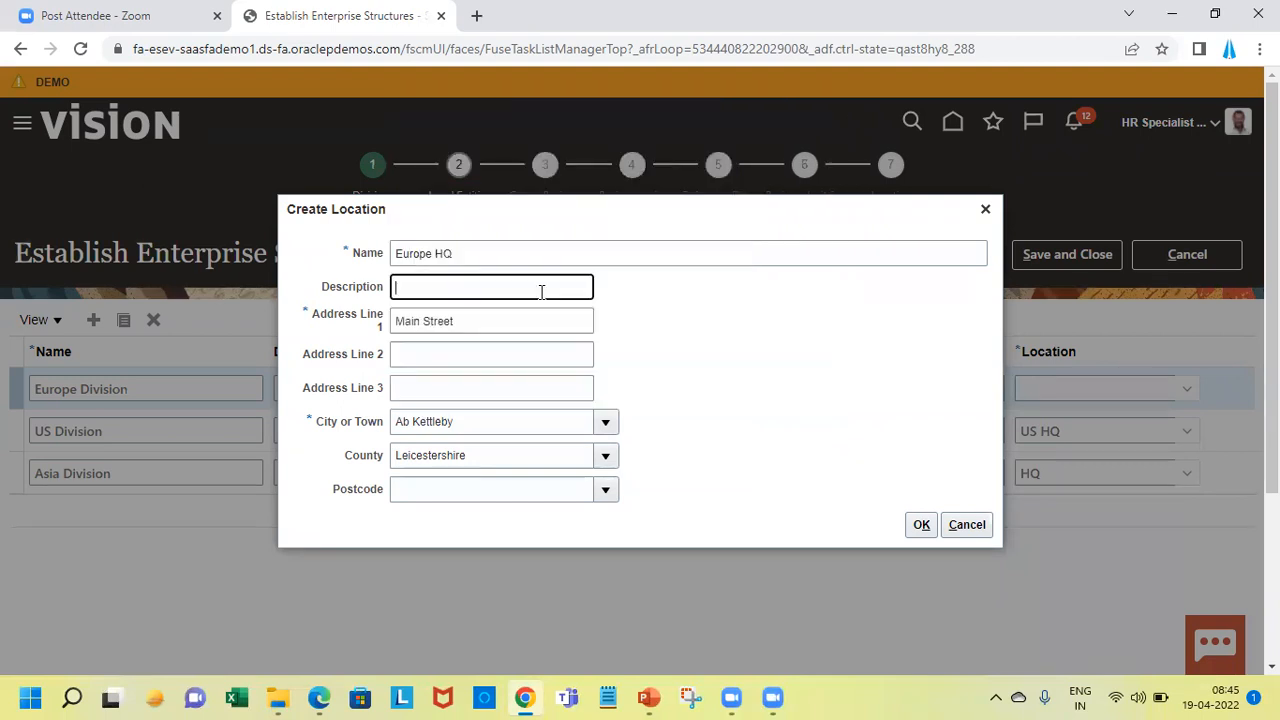
{"action": "left_click", "coordinate": [514, 489]}
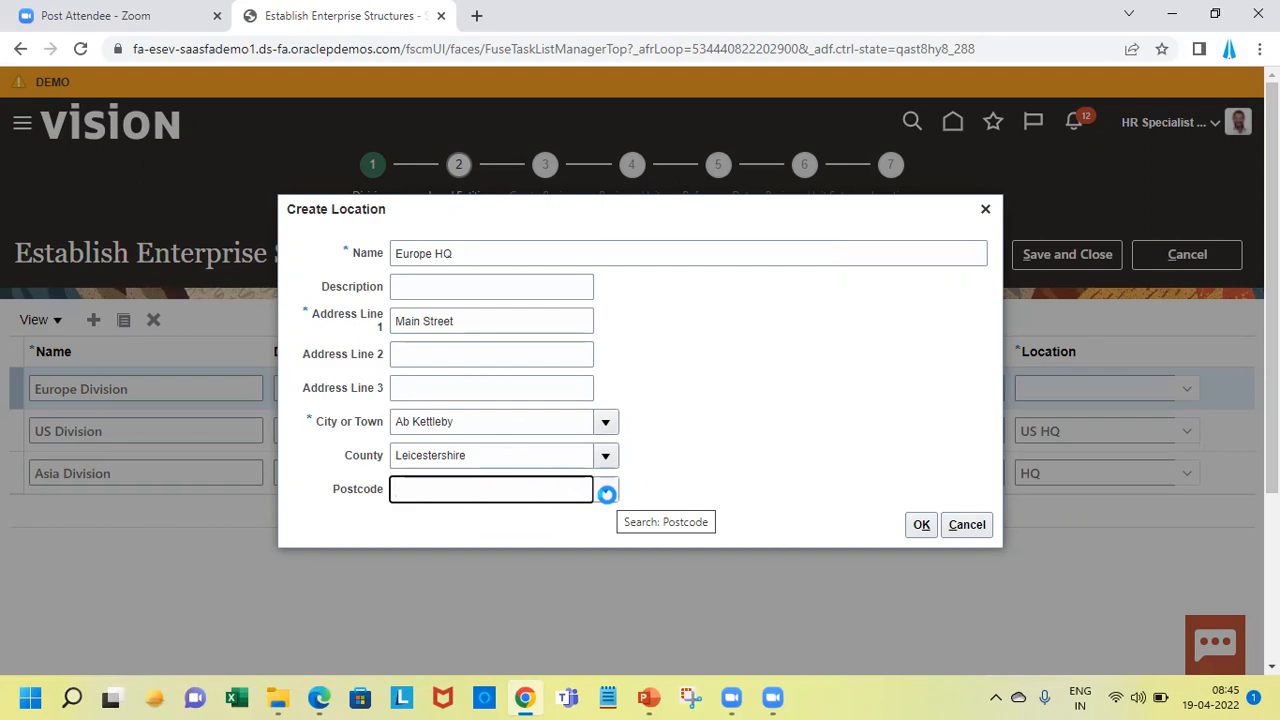
{"action": "left_click", "coordinate": [694, 251]}
{"action": "left_click", "coordinate": [605, 489]}
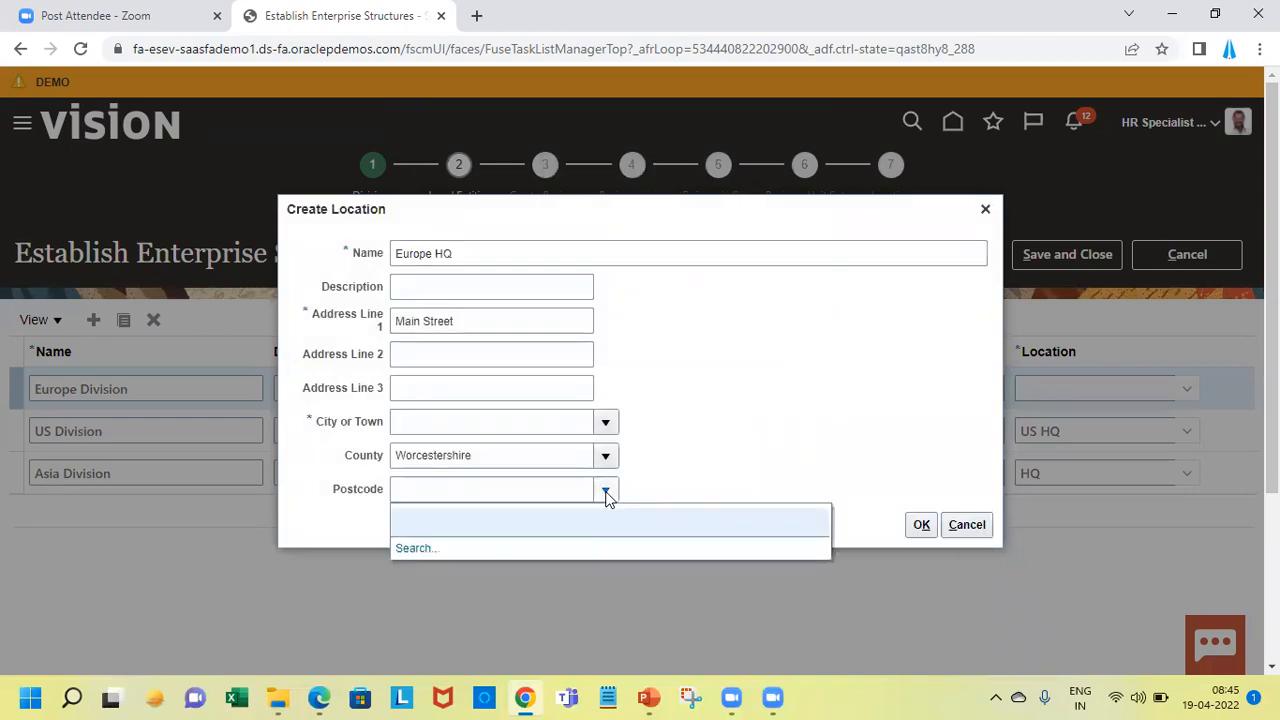
Step: Clear the Worcestershire county and set the Europe HQ city to Londonderry in Northern Ireland after searching for London
{"action": "double_click", "coordinate": [575, 460]}
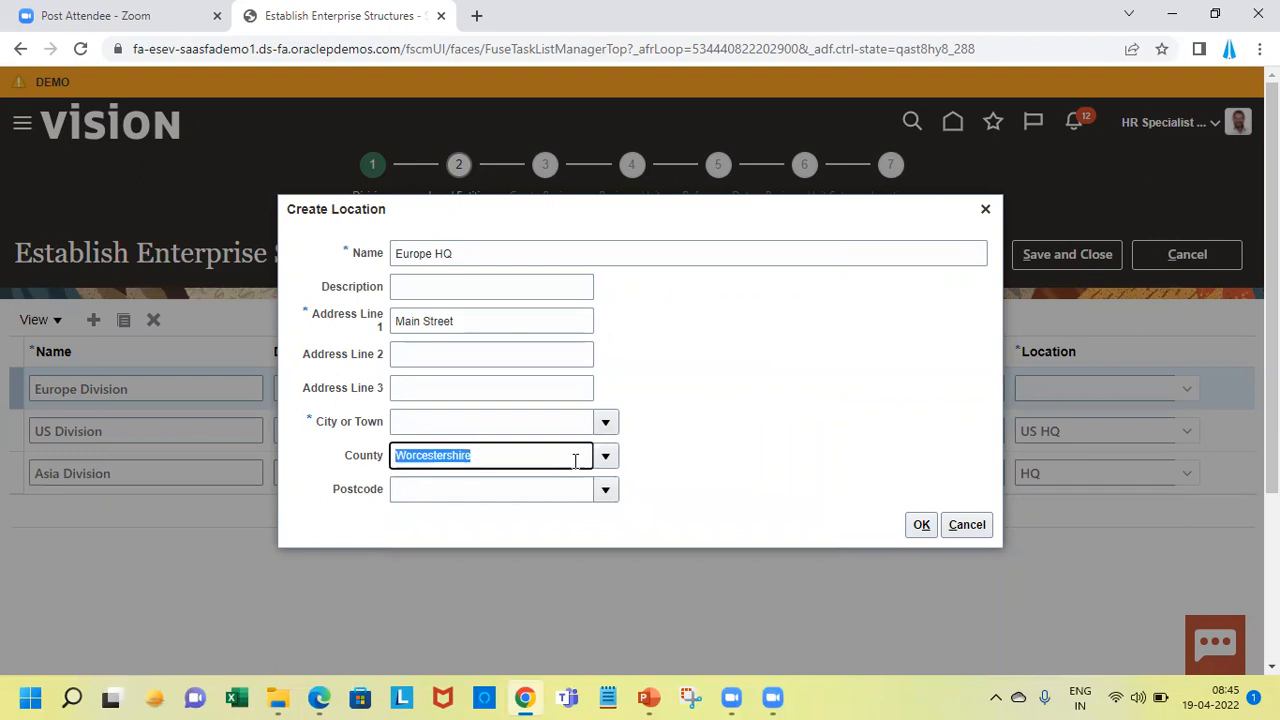
{"action": "key", "text": "BackSpace"}
{"action": "left_click", "coordinate": [520, 432]}
{"action": "type", "text": "London"}
{"action": "key", "text": "Tab"}
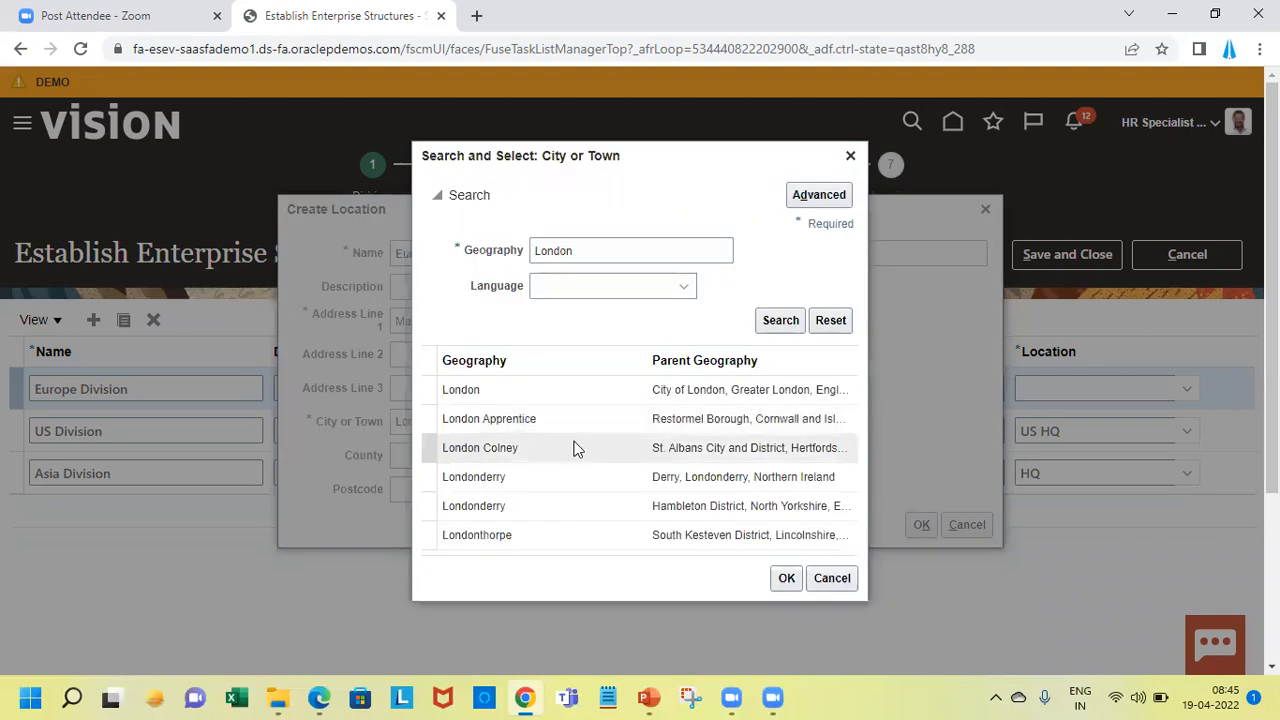
{"action": "left_click", "coordinate": [584, 494]}
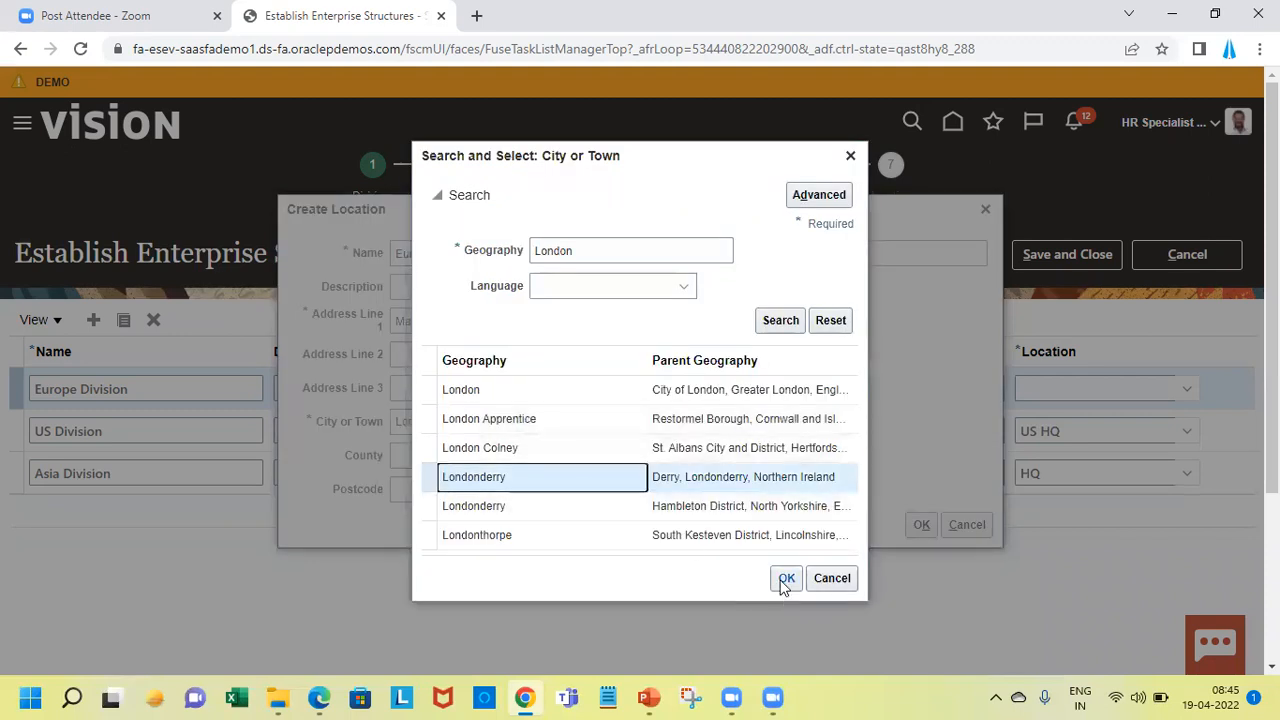
{"action": "left_click", "coordinate": [785, 584]}
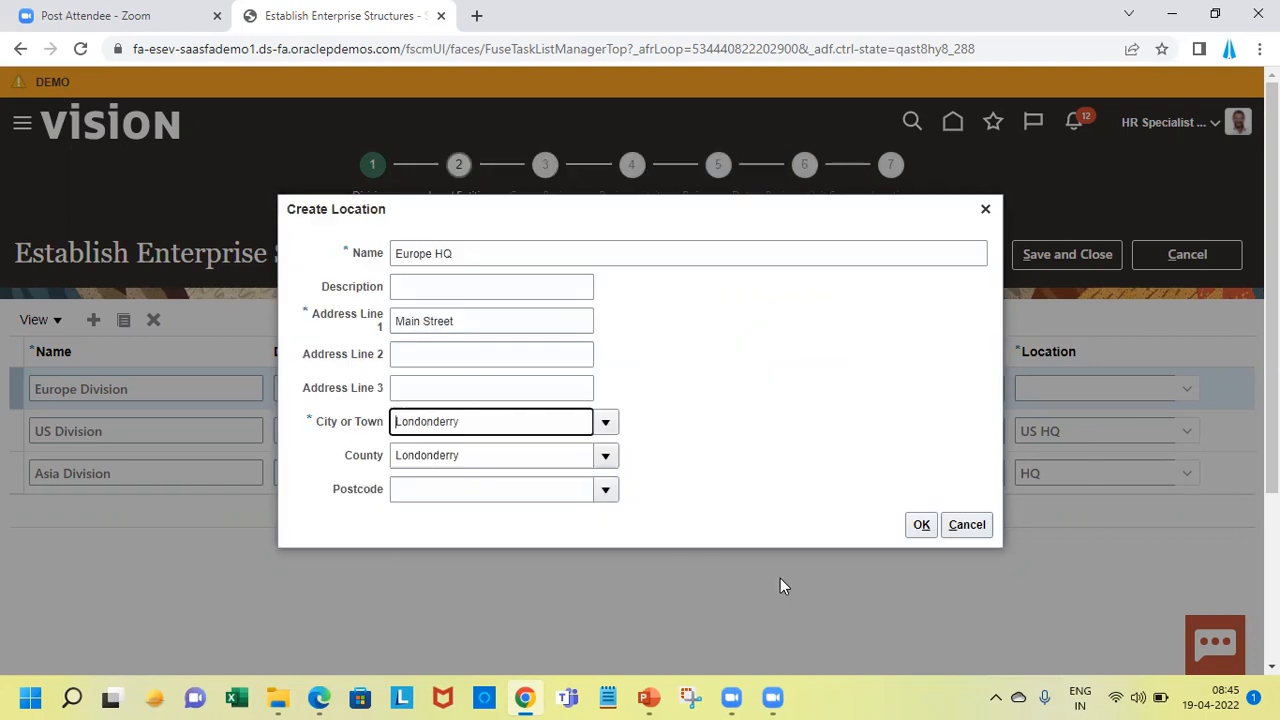
Step: Choose the first listed Londonderry postcode for Europe HQ and confirm the new location
{"action": "left_click", "coordinate": [550, 491]}
{"action": "left_click", "coordinate": [613, 489]}
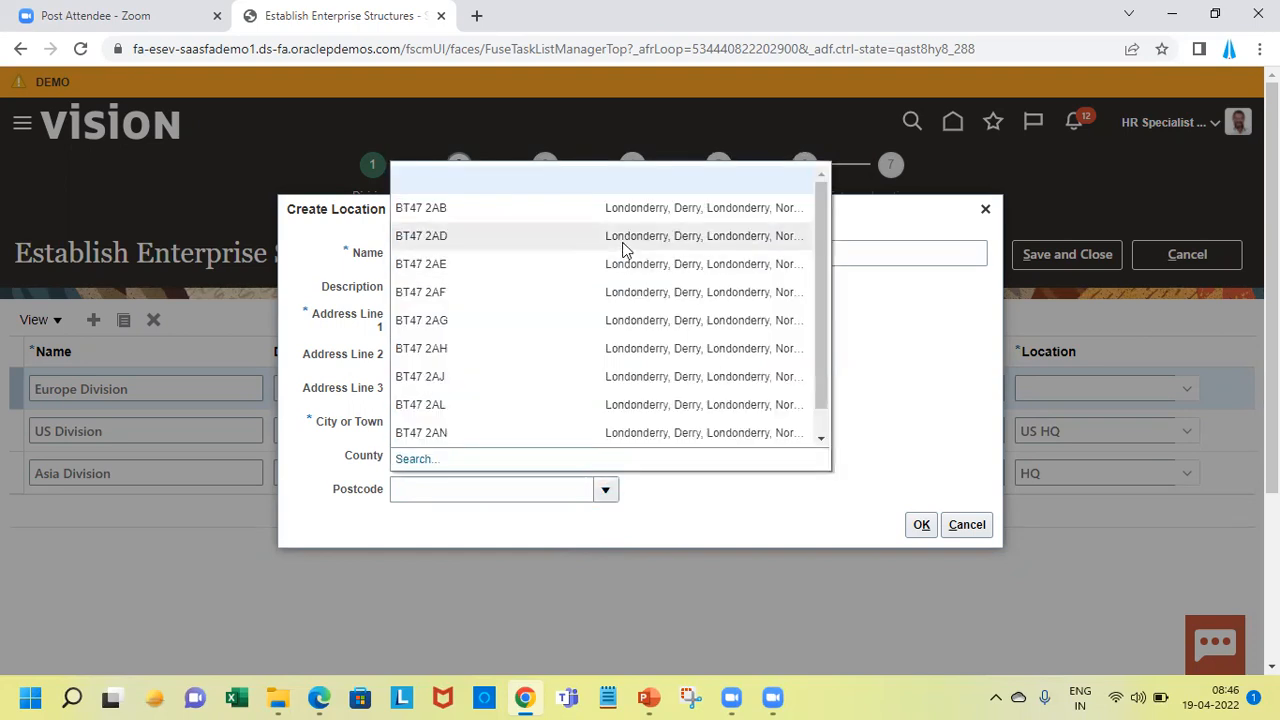
{"action": "left_click", "coordinate": [619, 216]}
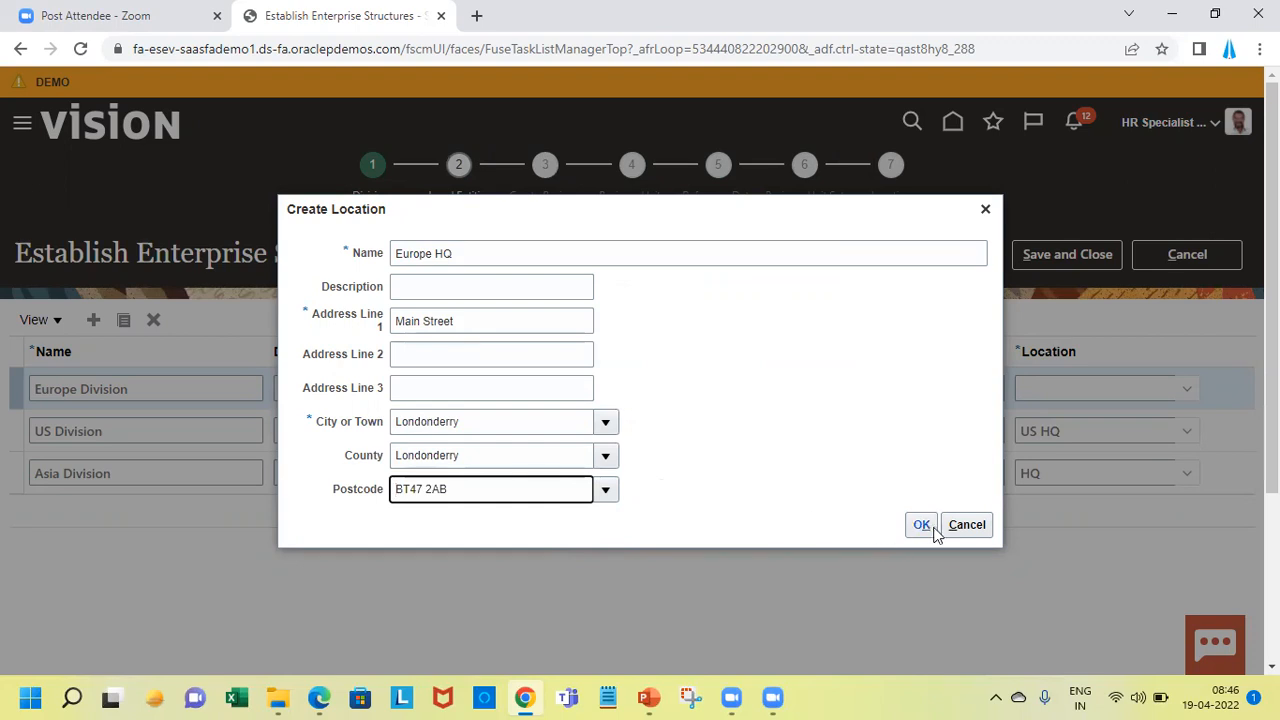
{"action": "left_click", "coordinate": [925, 527]}
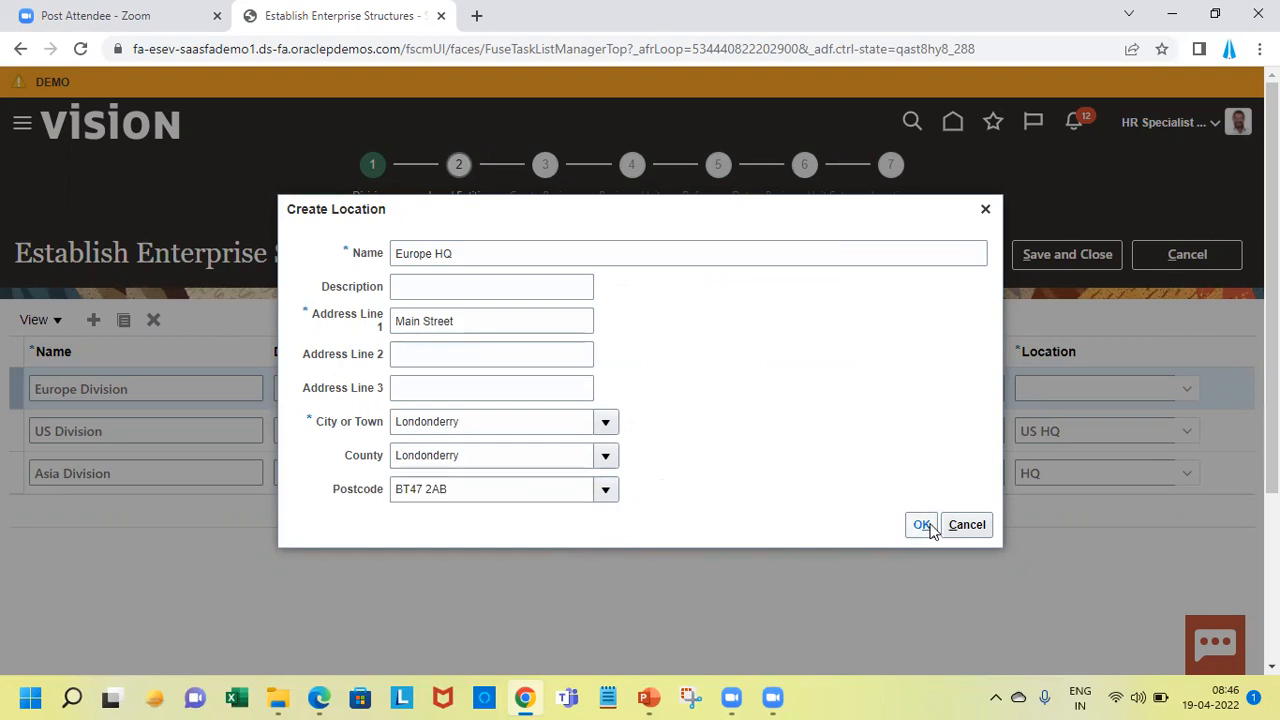
{"action": "left_click", "coordinate": [923, 525]}
{"action": "left_click", "coordinate": [924, 526]}
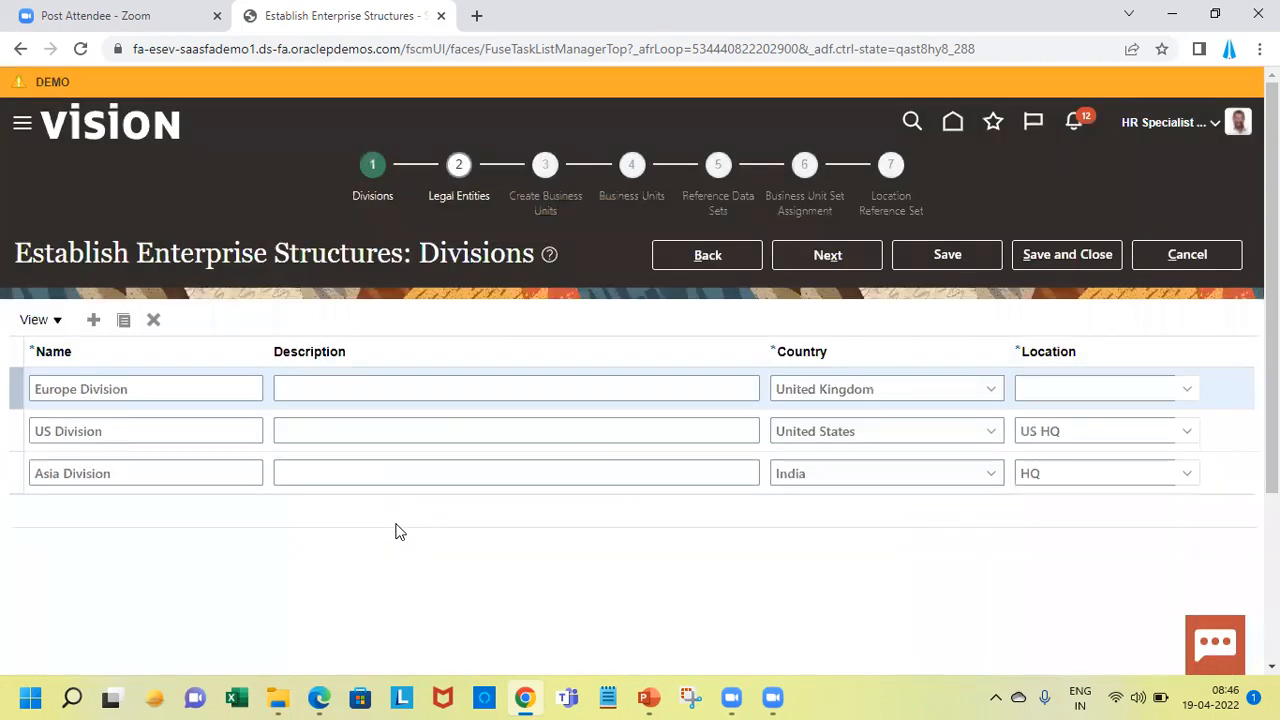
Step: Assign Europe HQ as the Europe Division's location and continue to the Legal Entities stage
{"action": "left_click", "coordinate": [819, 264]}
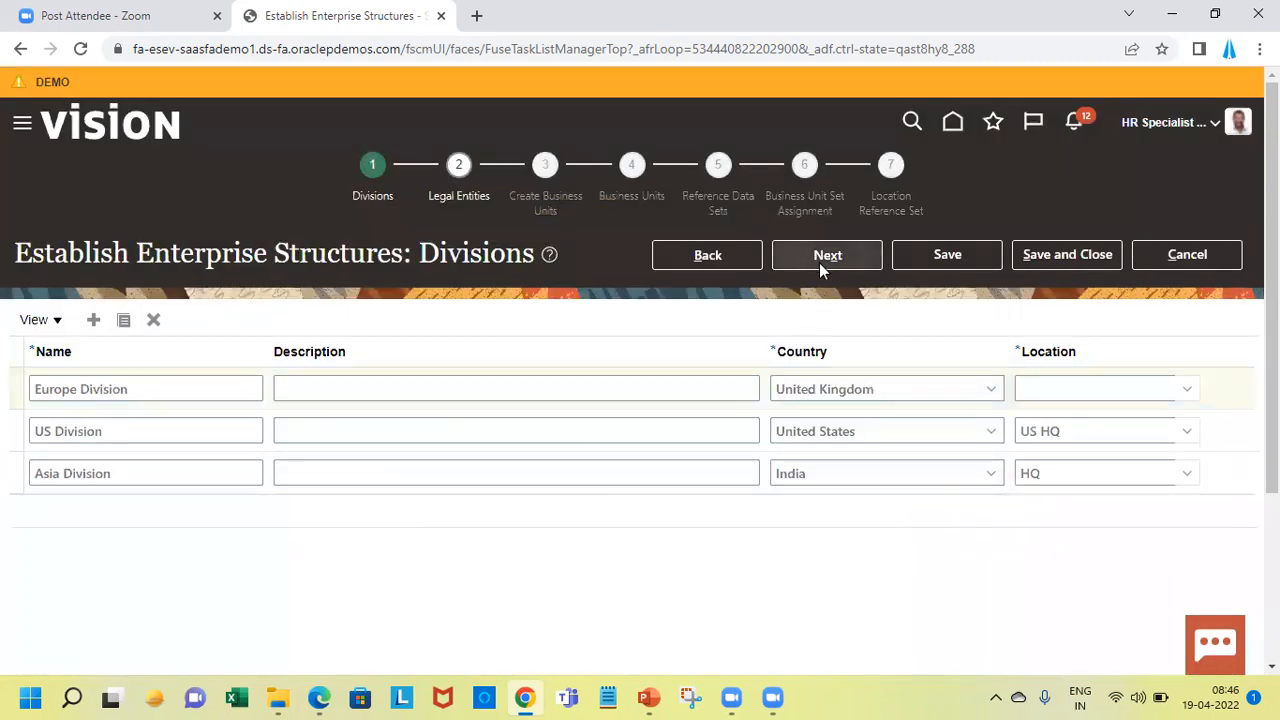
{"action": "left_click", "coordinate": [1187, 392]}
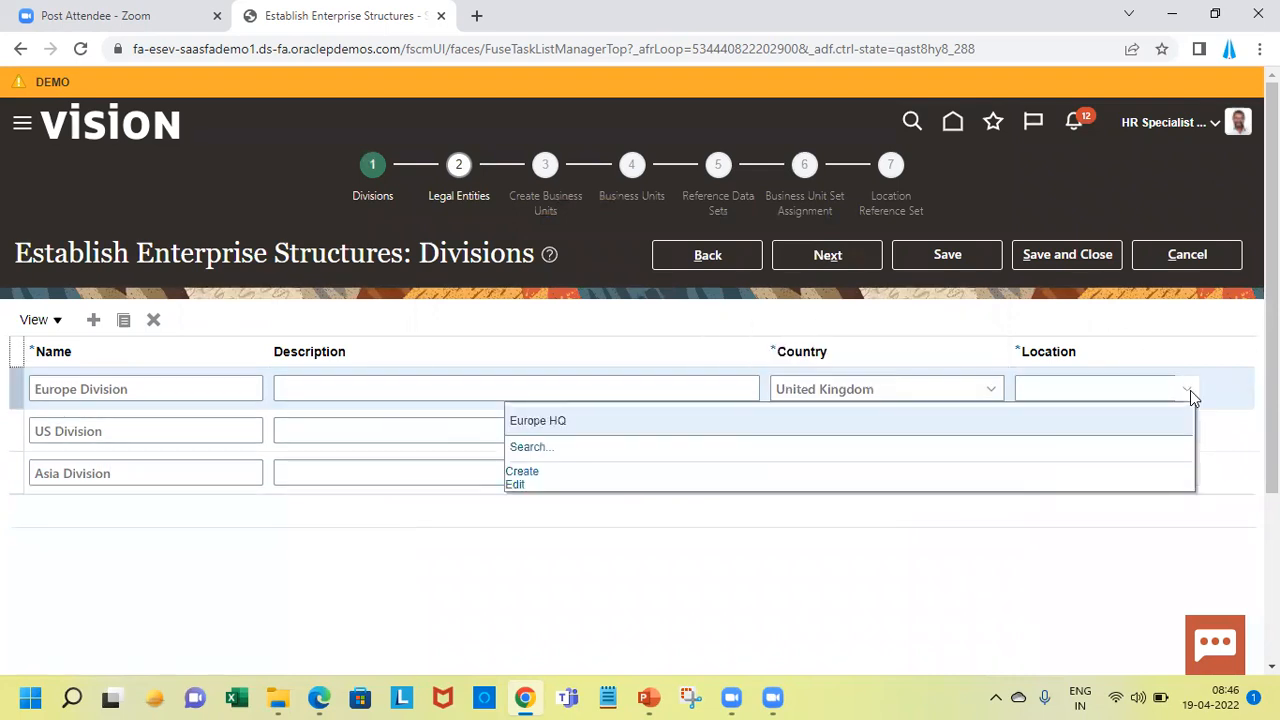
{"action": "left_click", "coordinate": [644, 415]}
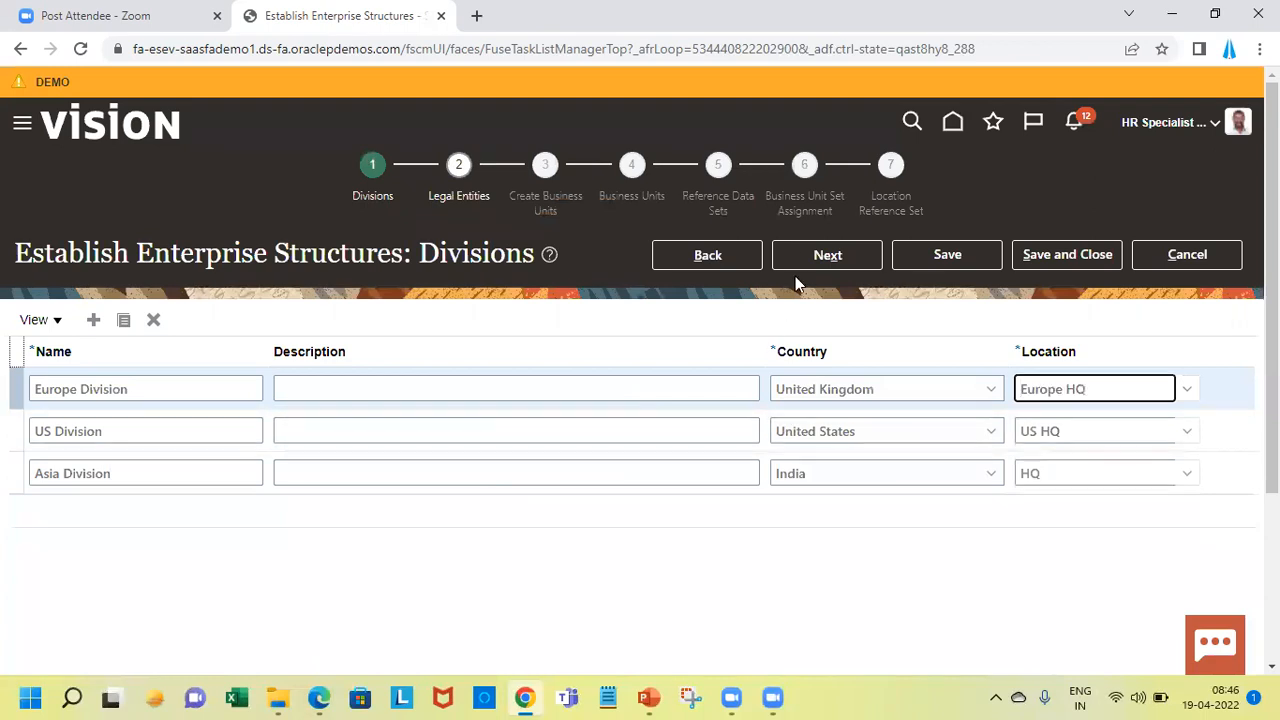
{"action": "left_click", "coordinate": [812, 256]}
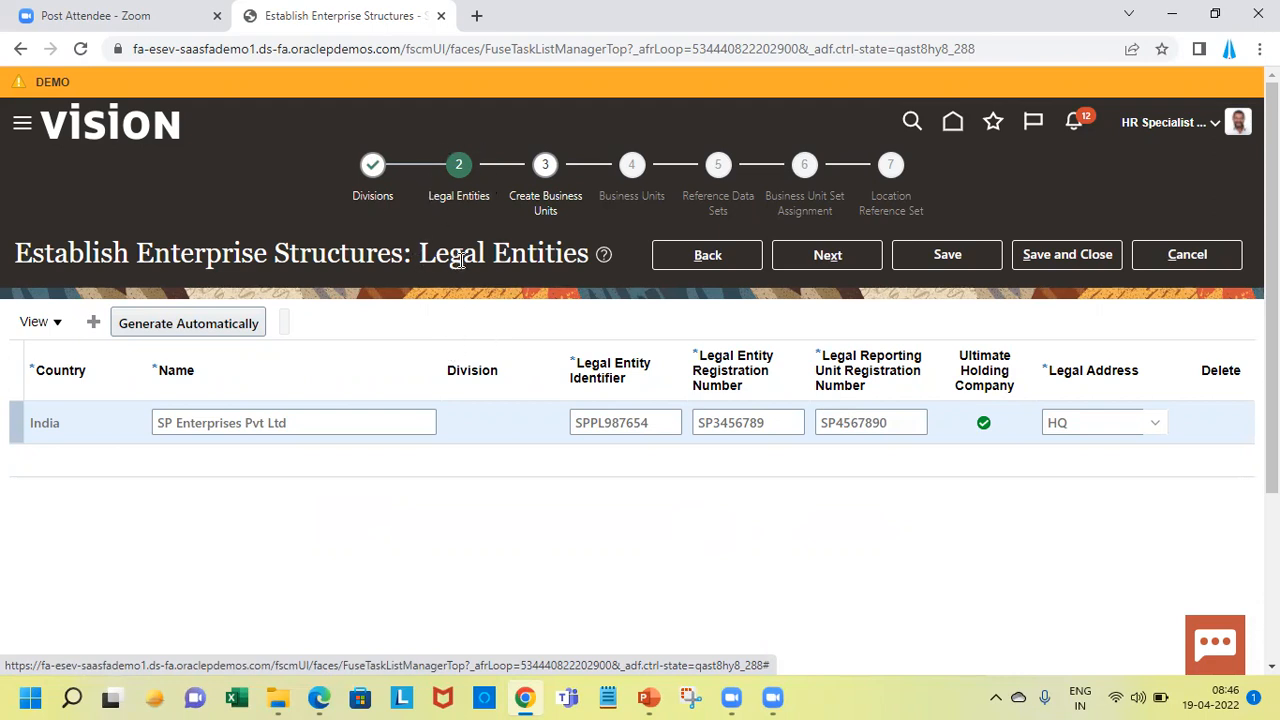
{"action": "triple_click", "coordinate": [457, 258]}
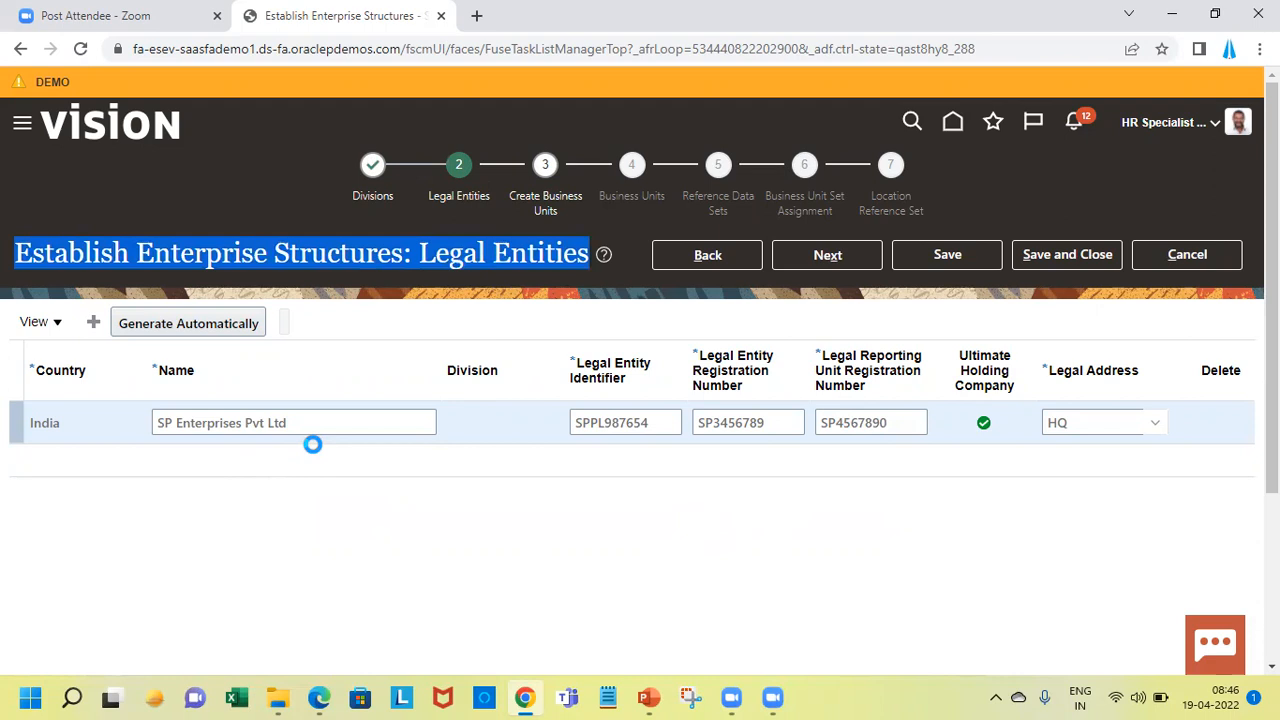
Step: Add a second legal entity row with United States as its country
{"action": "left_click", "coordinate": [95, 323]}
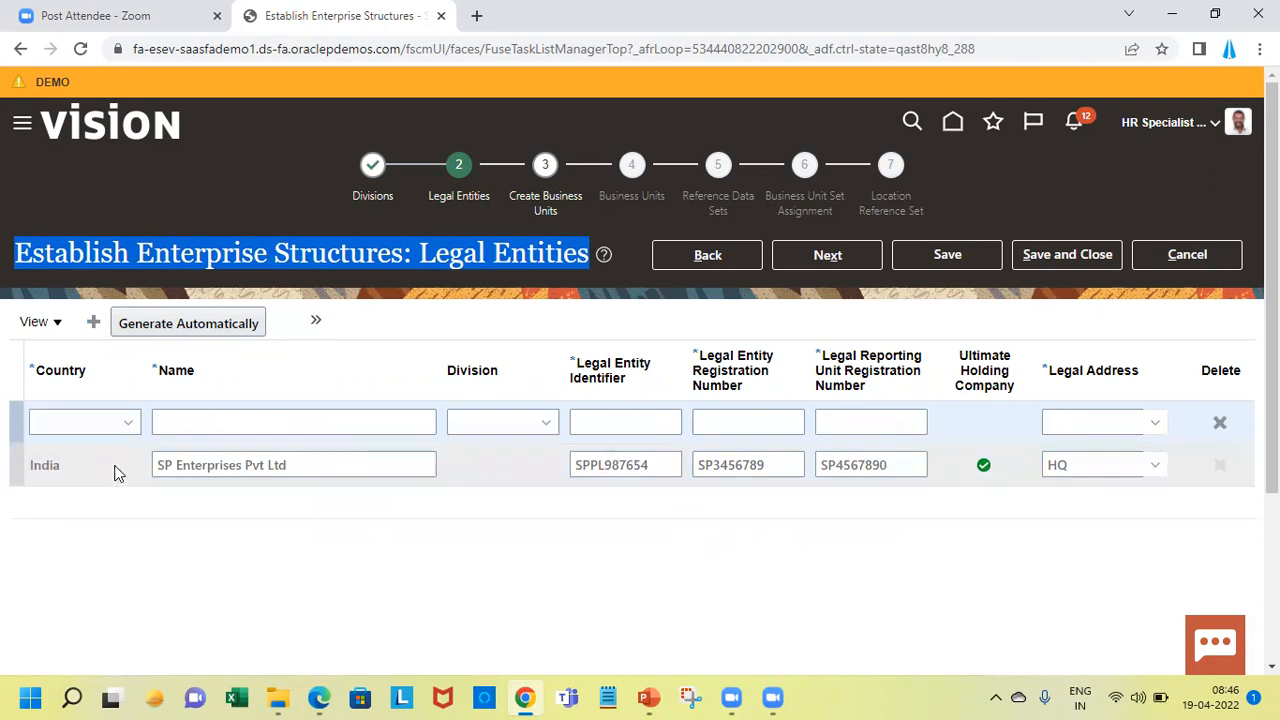
{"action": "left_click", "coordinate": [122, 424]}
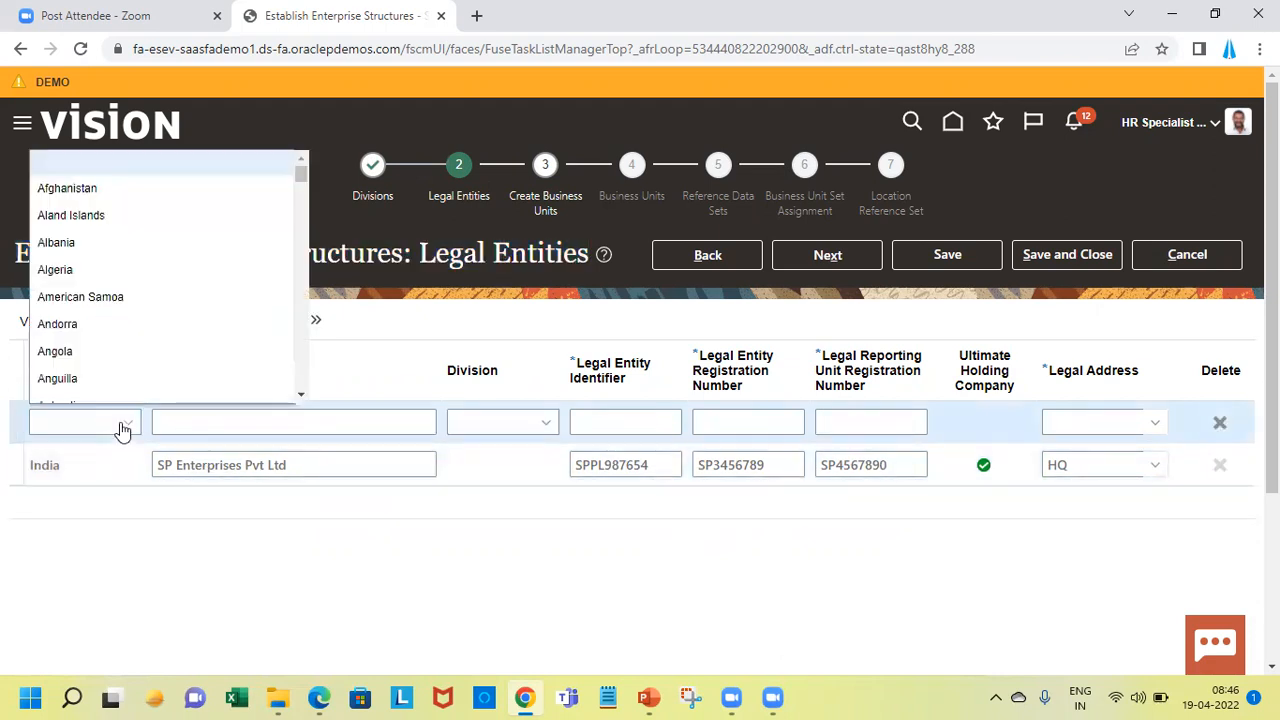
{"action": "type", "text": "uk"}
{"action": "key", "text": "Down"}
{"action": "key", "text": "Down"}
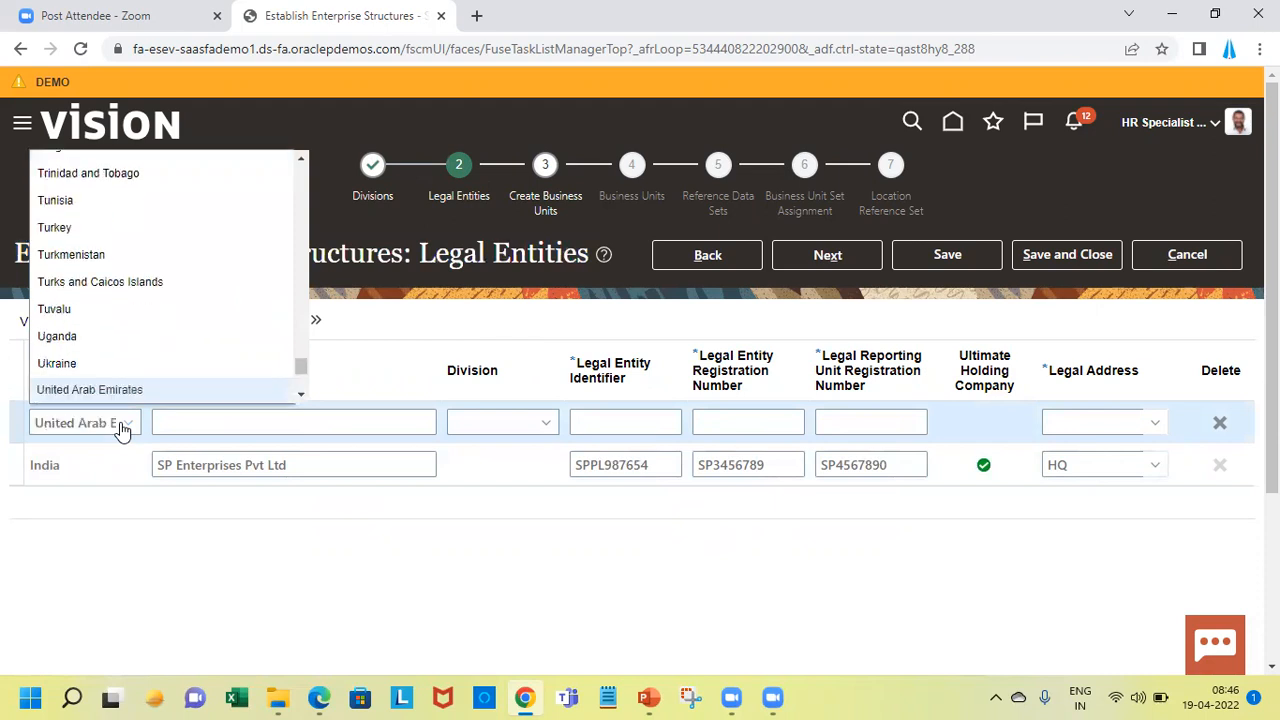
{"action": "key", "text": "Down"}
{"action": "key", "text": "Return"}
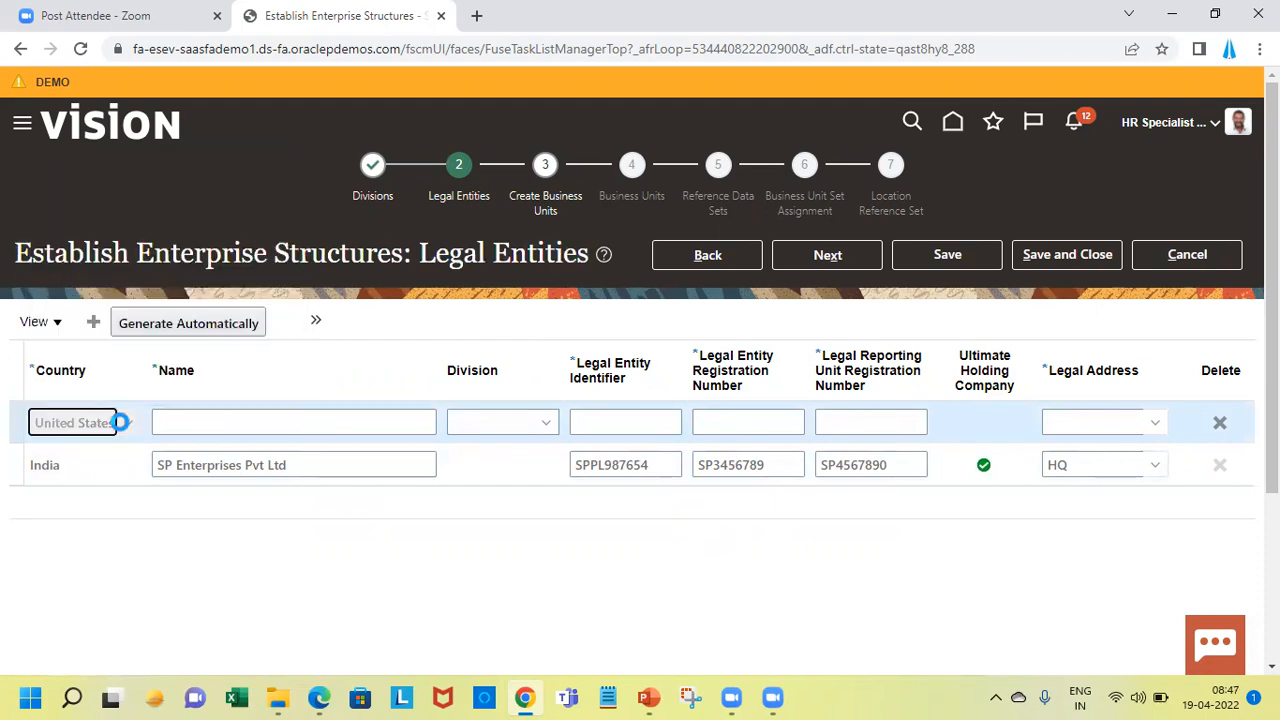
Step: Name the United States legal entity SP Enterprises Inc and assign it to the US Division
{"action": "left_click", "coordinate": [209, 431]}
{"action": "type", "text": "SP Enterprises "}
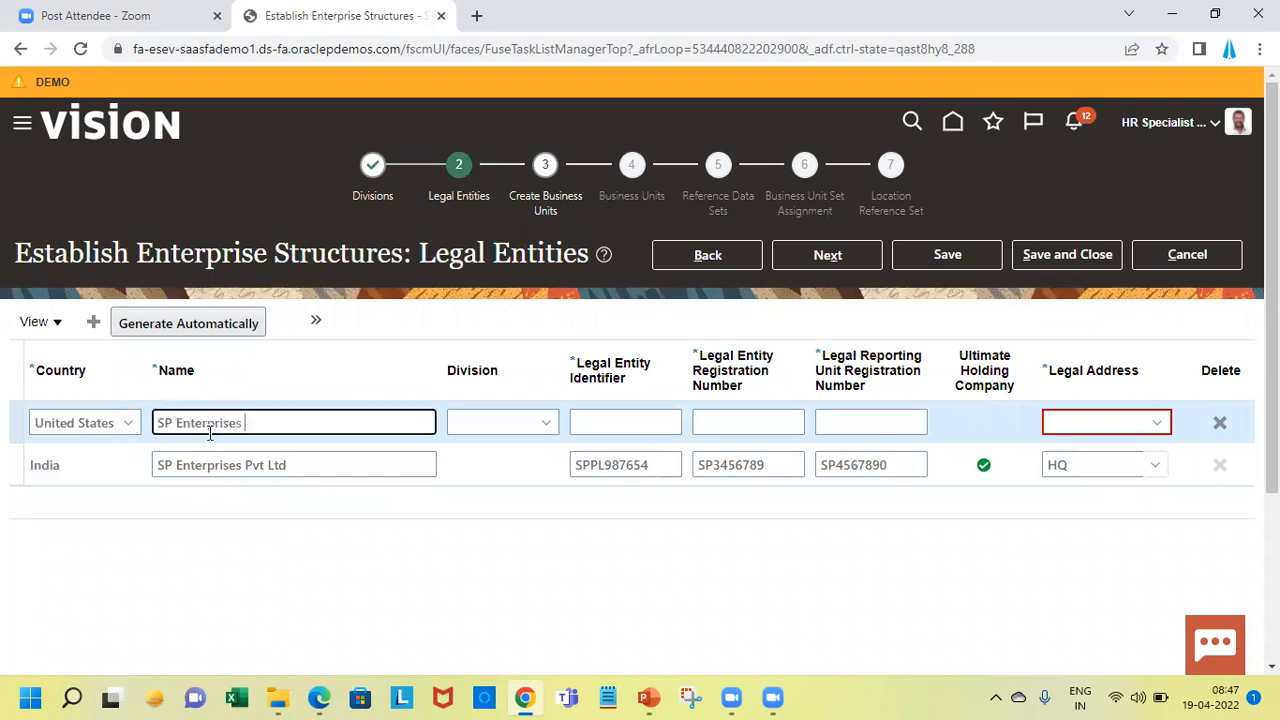
{"action": "type", "text": "Inc"}
{"action": "key", "text": "Tab"}
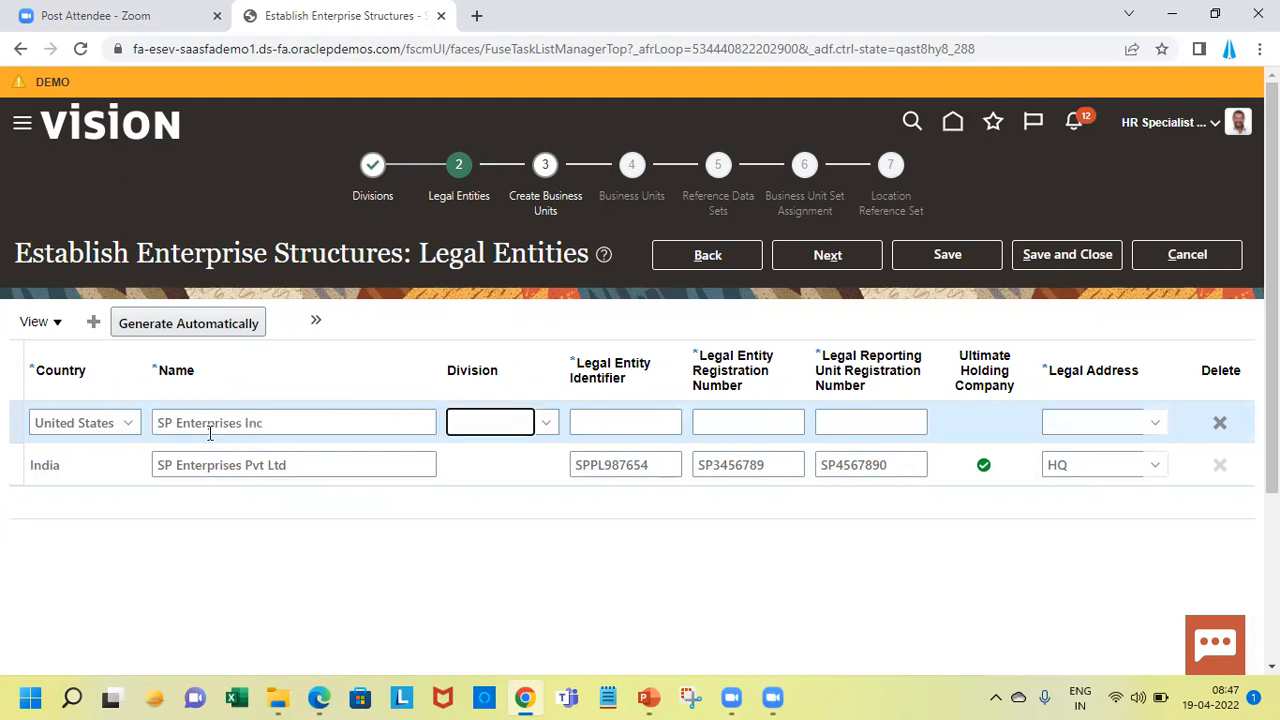
{"action": "key", "text": "u"}
{"action": "left_click", "coordinate": [597, 424]}
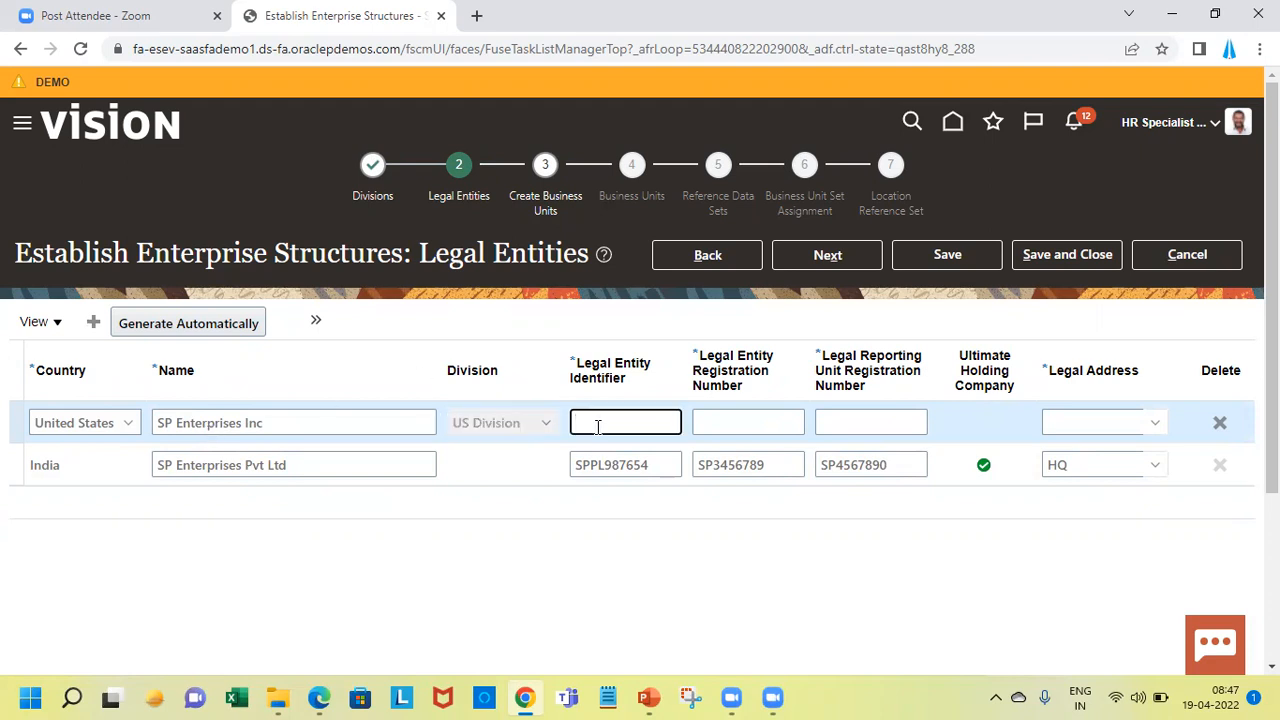
{"action": "type", "text": "SP"}
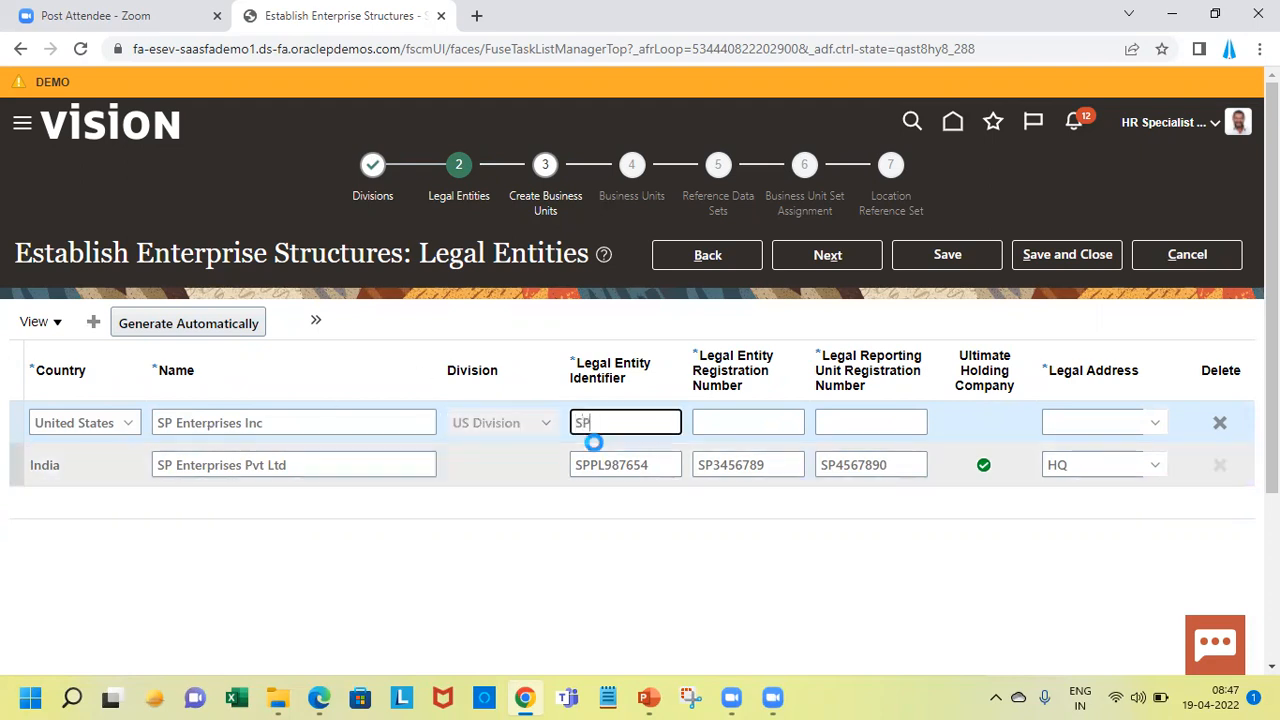
{"action": "type", "text": "9876545678"}
{"action": "left_click", "coordinate": [757, 422]}
{"action": "type", "text": "SP2345432"}
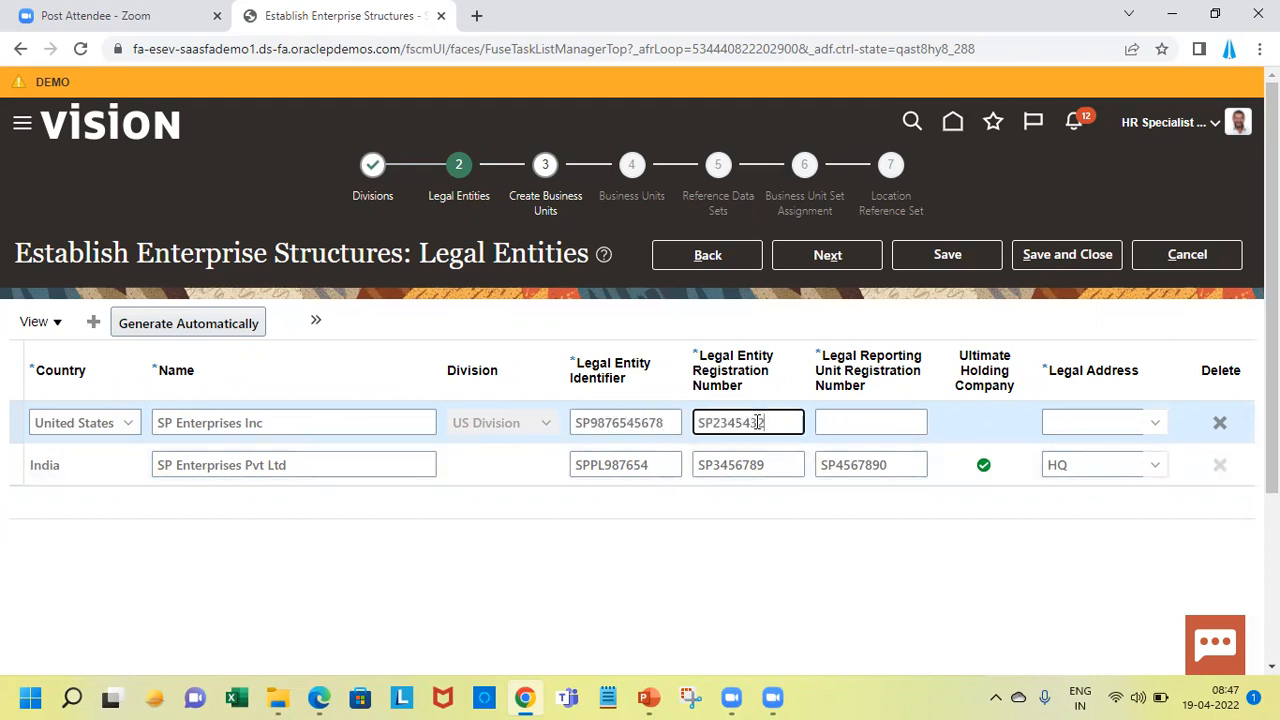
{"action": "key", "text": "Tab"}
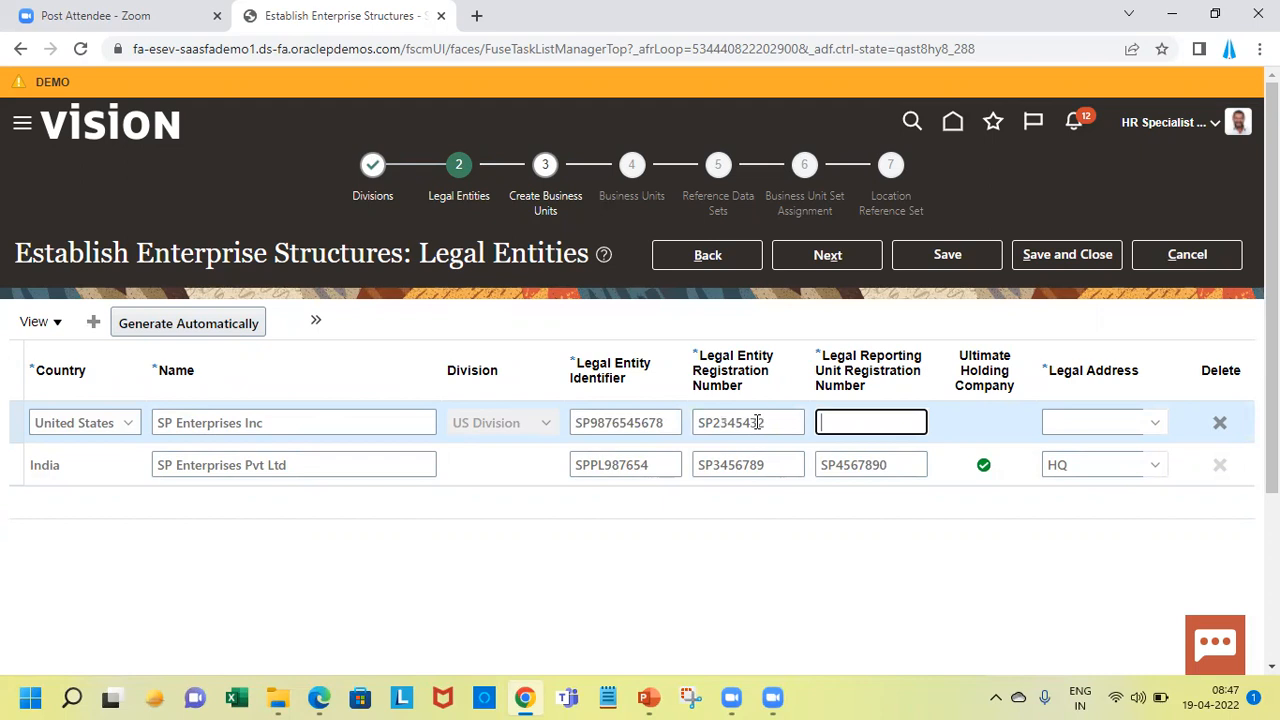
{"action": "type", "text": "SP5425"}
Step: Set the legal address of SP Enterprises Inc to US HQ
{"action": "left_click", "coordinate": [1094, 422]}
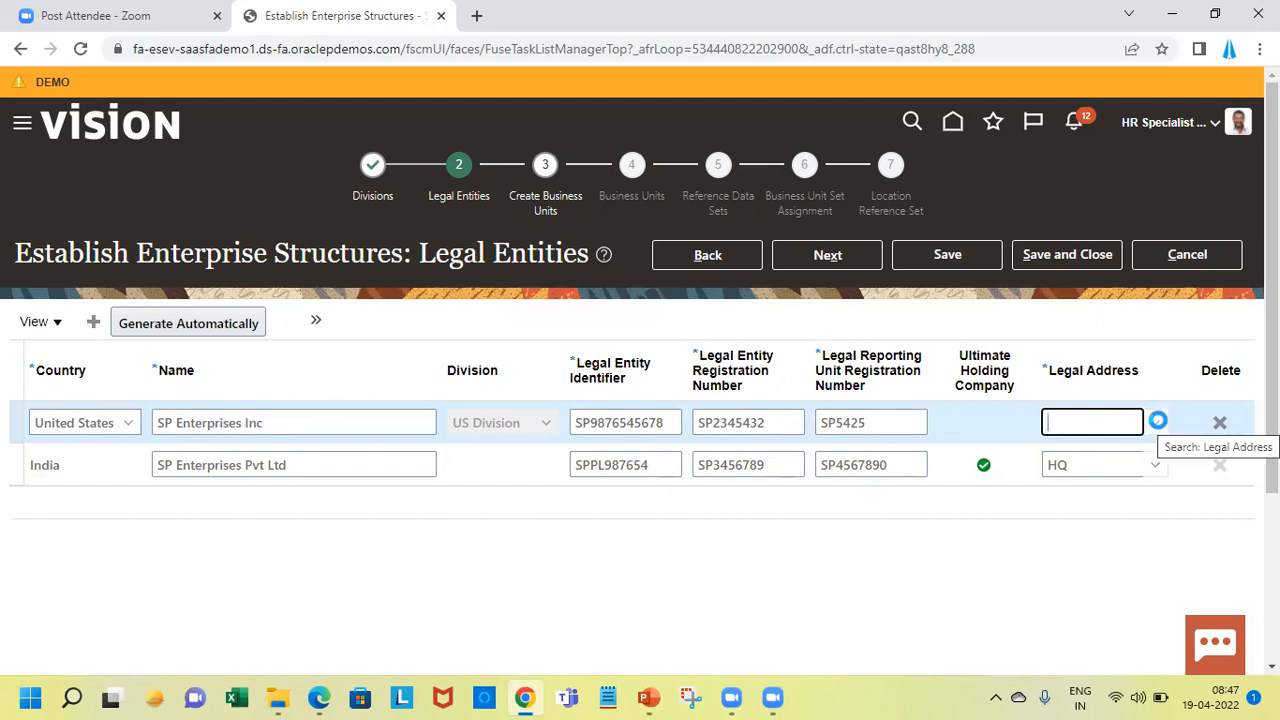
{"action": "left_click", "coordinate": [1158, 420]}
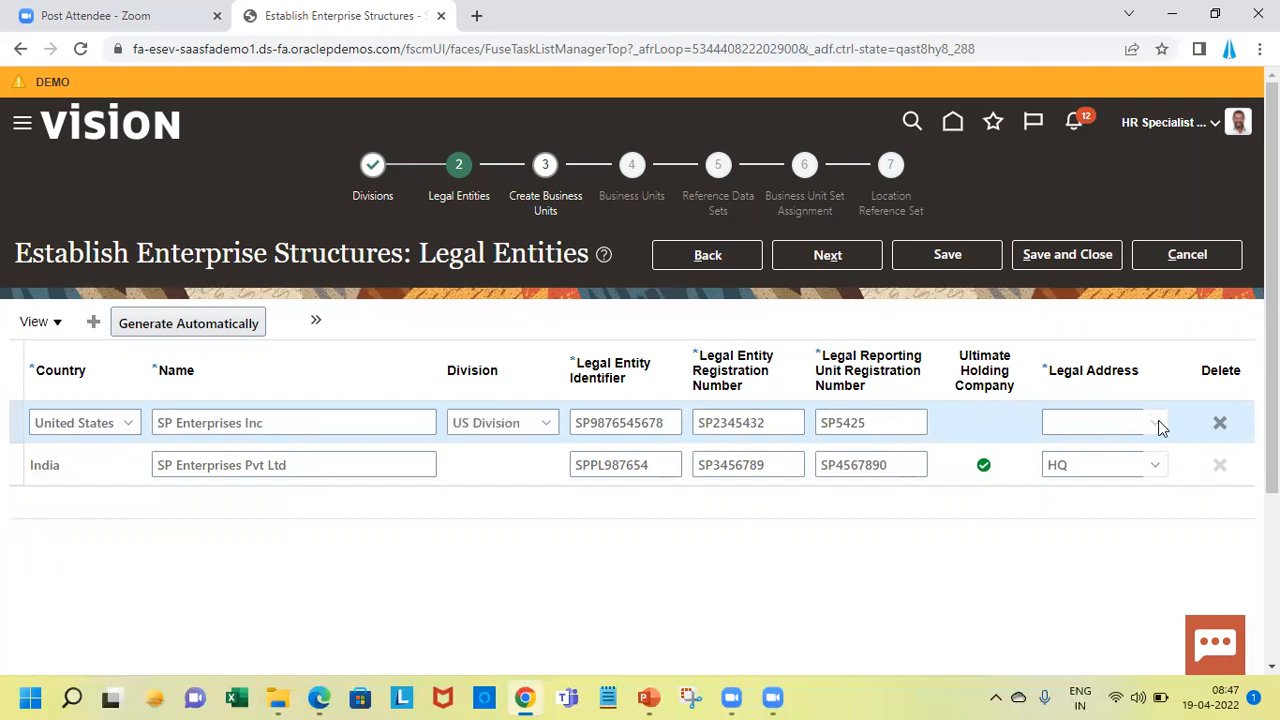
{"action": "left_click", "coordinate": [1156, 422]}
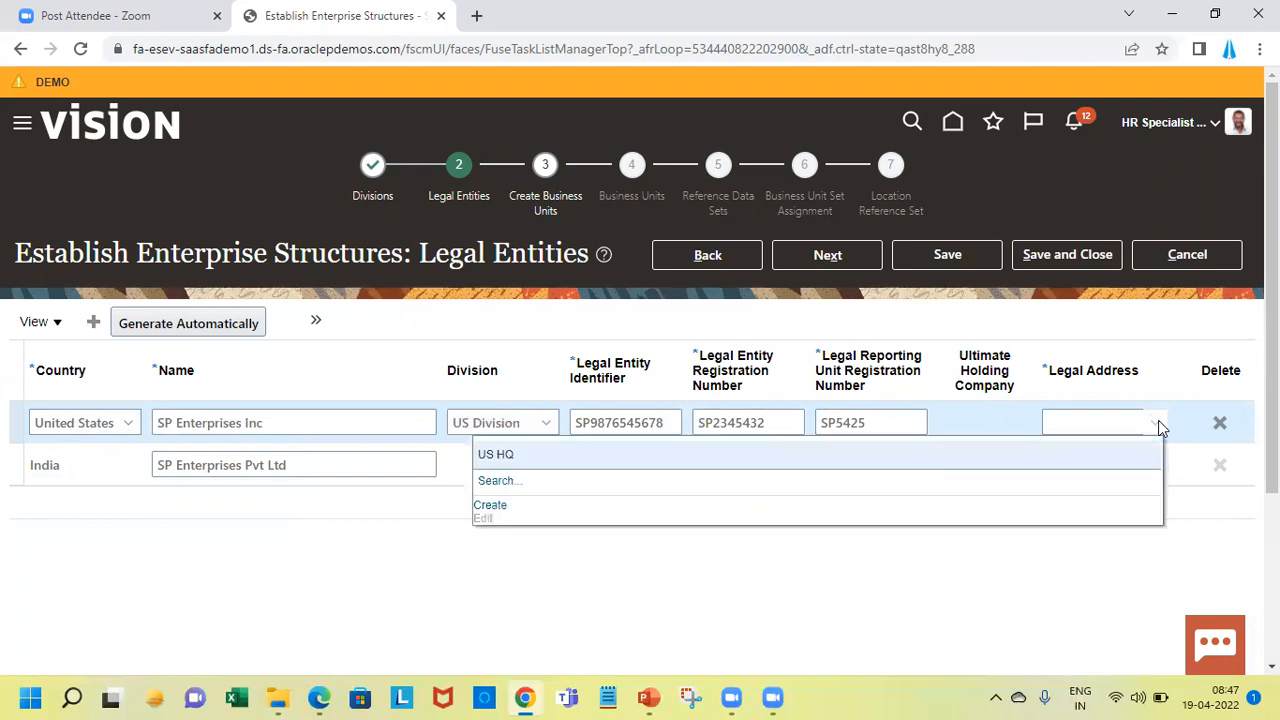
{"action": "left_click", "coordinate": [795, 460]}
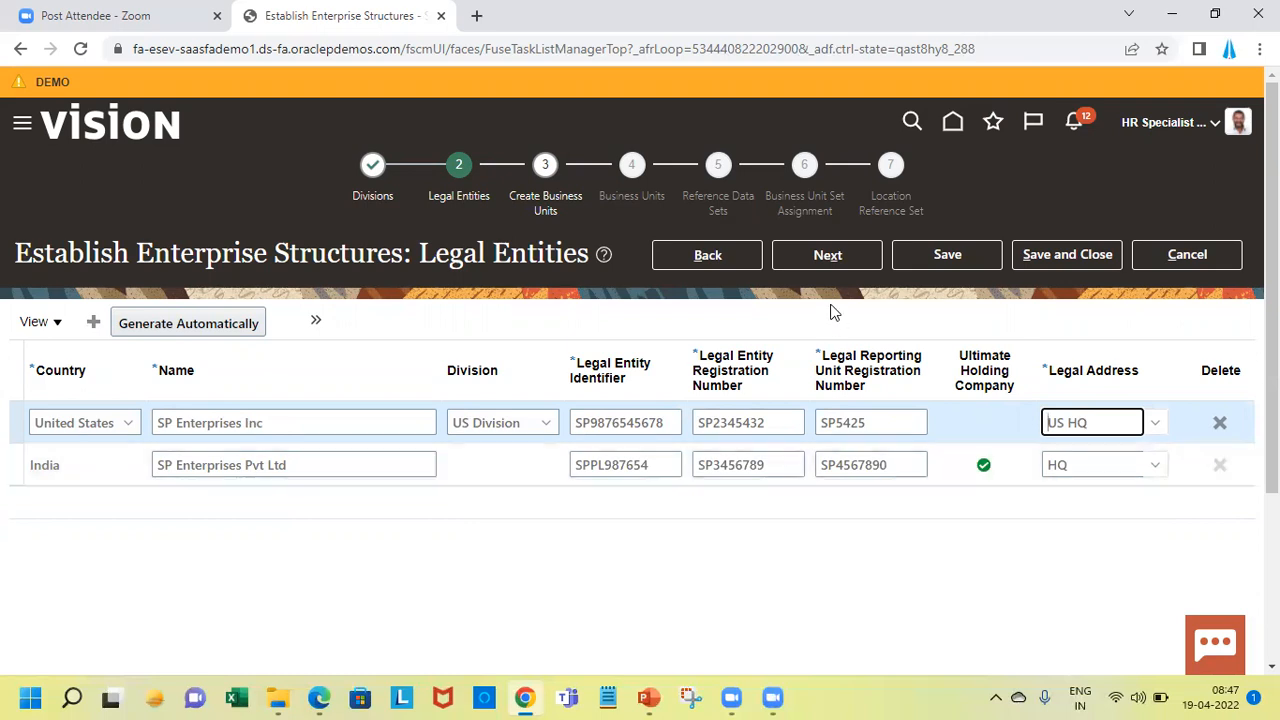
Step: Continue through the Create Business Units stage to the Business Units stage
{"action": "left_click", "coordinate": [837, 257]}
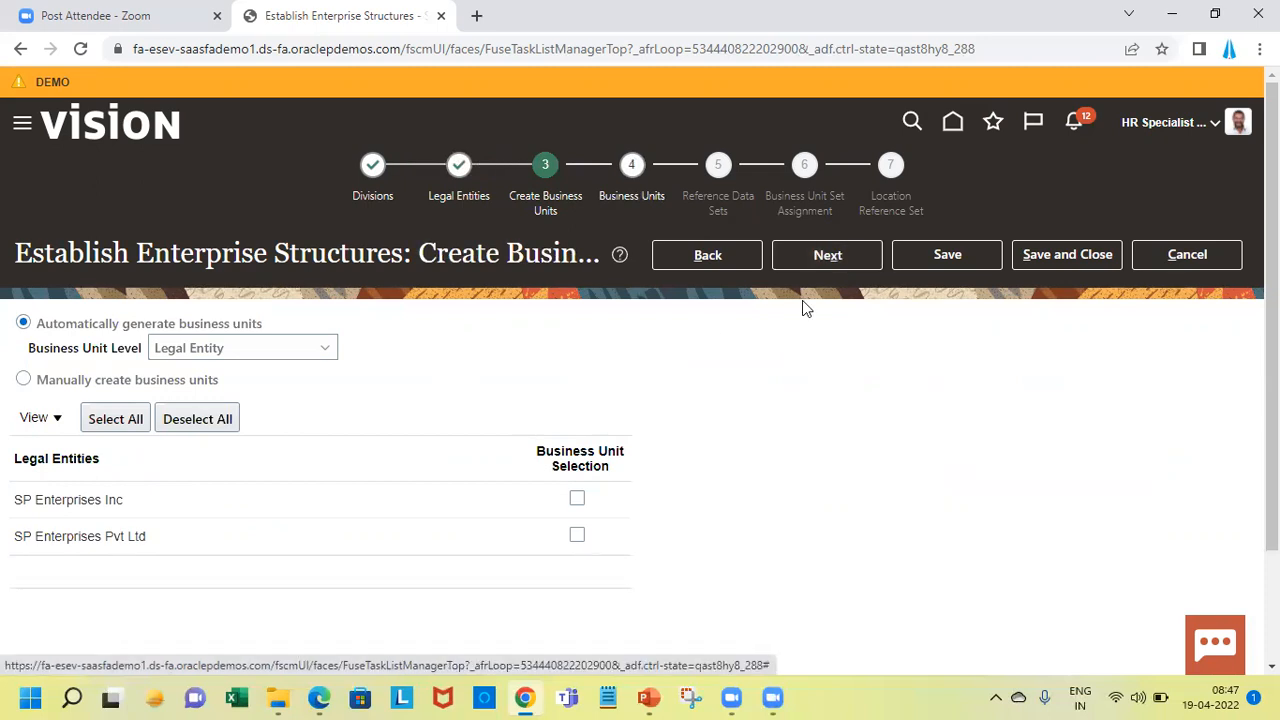
{"action": "left_click", "coordinate": [830, 256]}
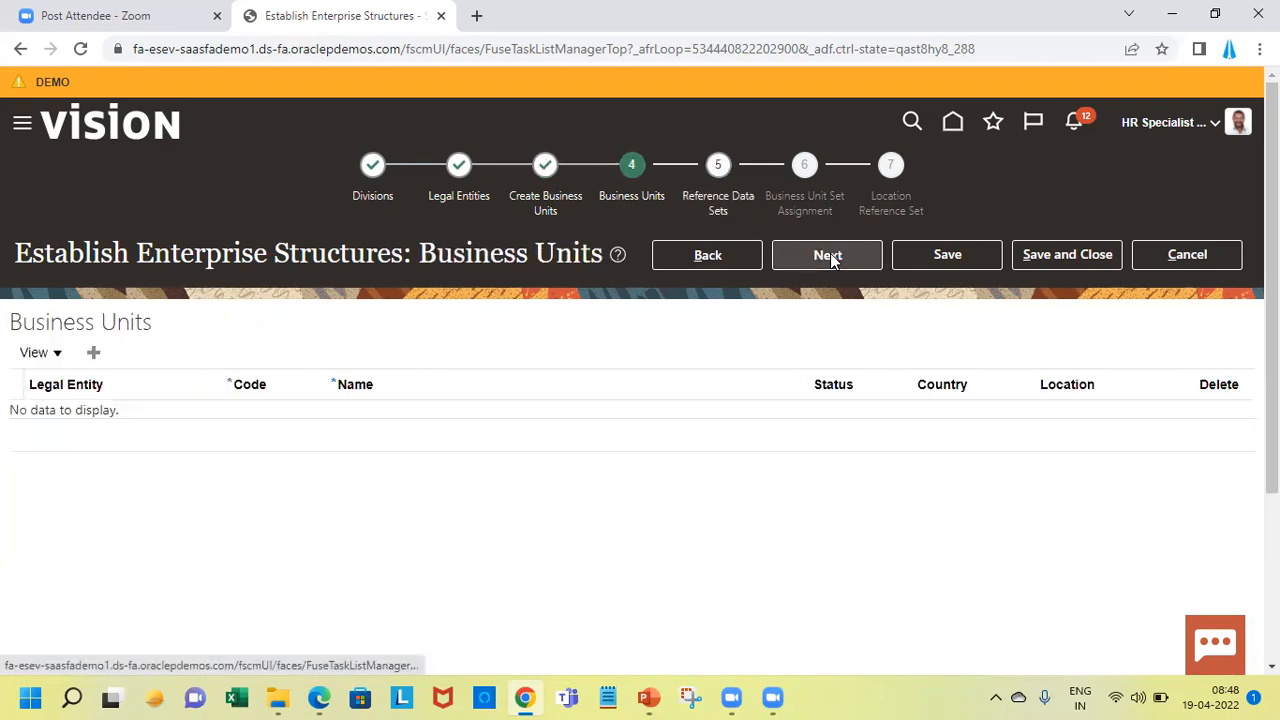
{"action": "triple_click", "coordinate": [85, 330]}
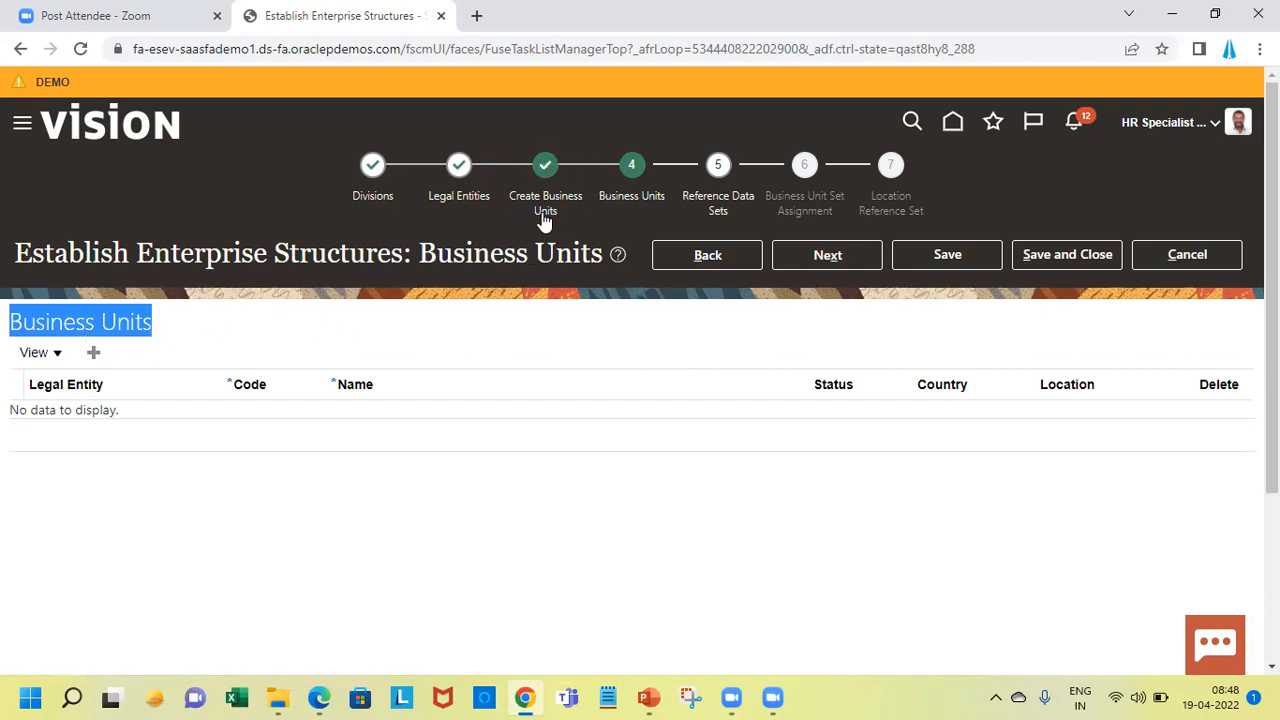
Step: Add a business unit with the code HW and the name Hardware
{"action": "left_click", "coordinate": [94, 354]}
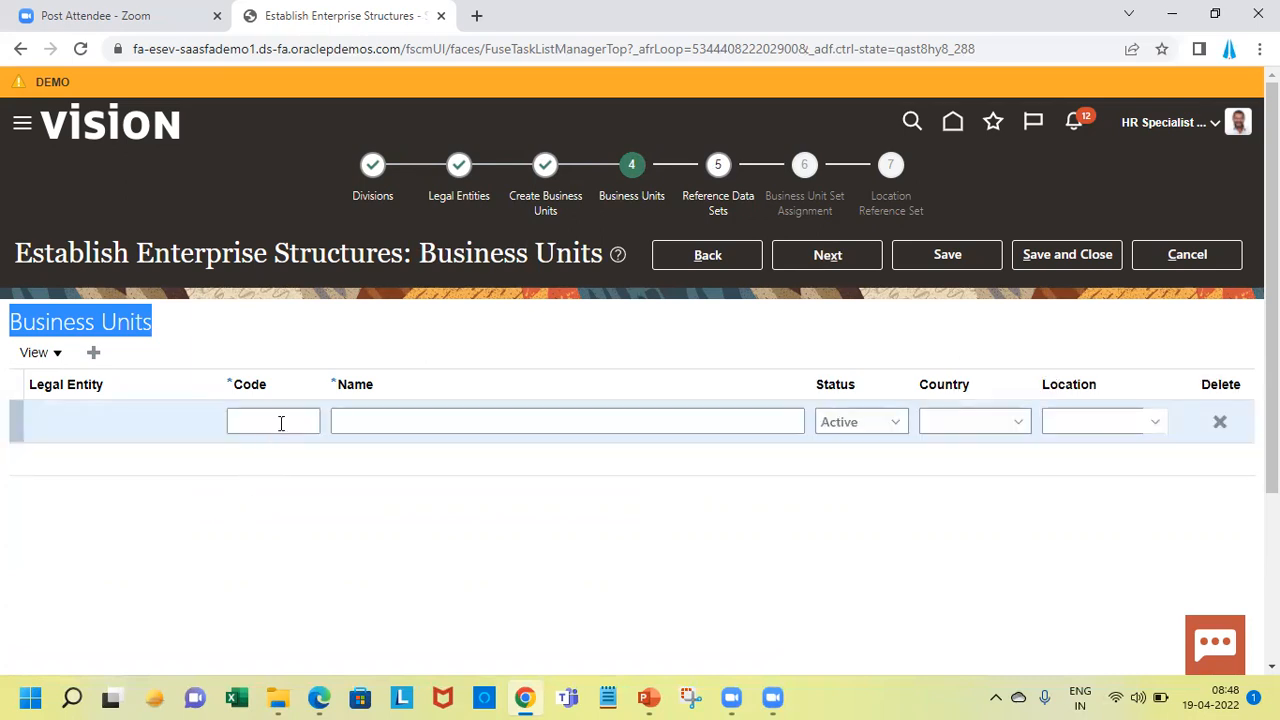
{"action": "left_click", "coordinate": [281, 423]}
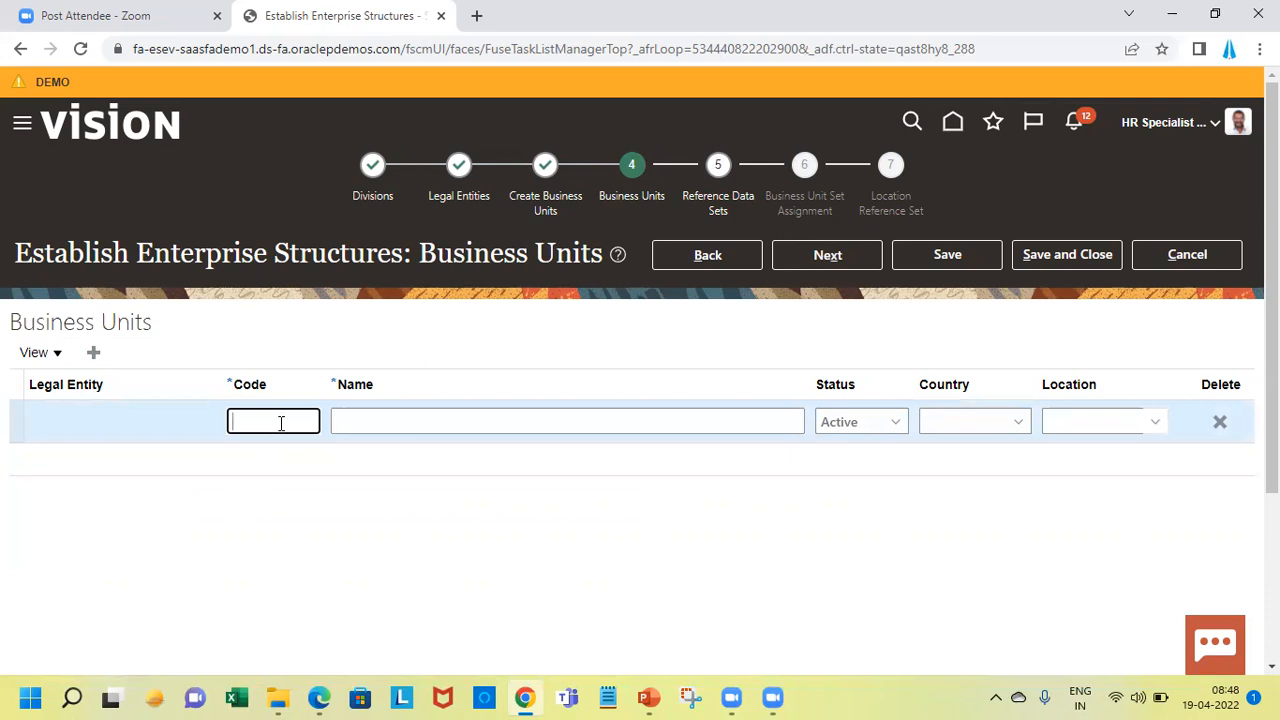
{"action": "type", "text": "HW"}
{"action": "key", "text": "Tab"}
{"action": "type", "text": "H"}
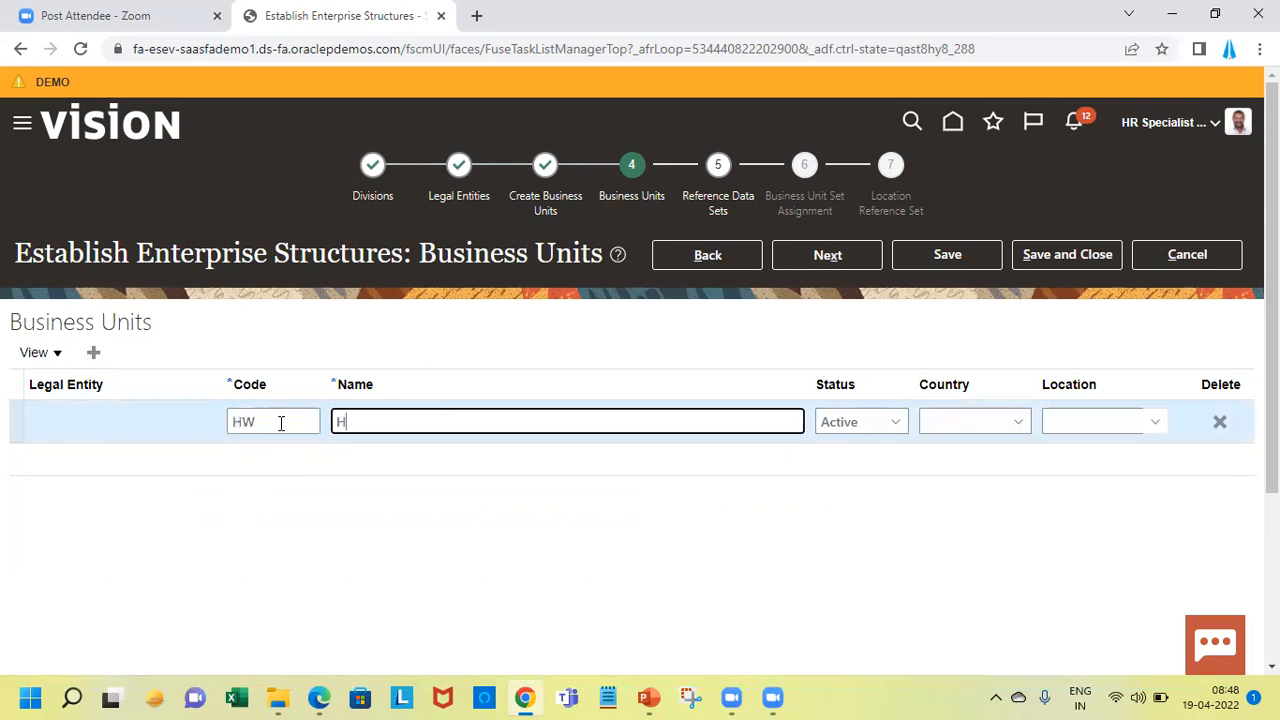
{"action": "type", "text": "ardware"}
Step: Add another business unit with the code SW and the name Software
{"action": "left_click", "coordinate": [94, 353]}
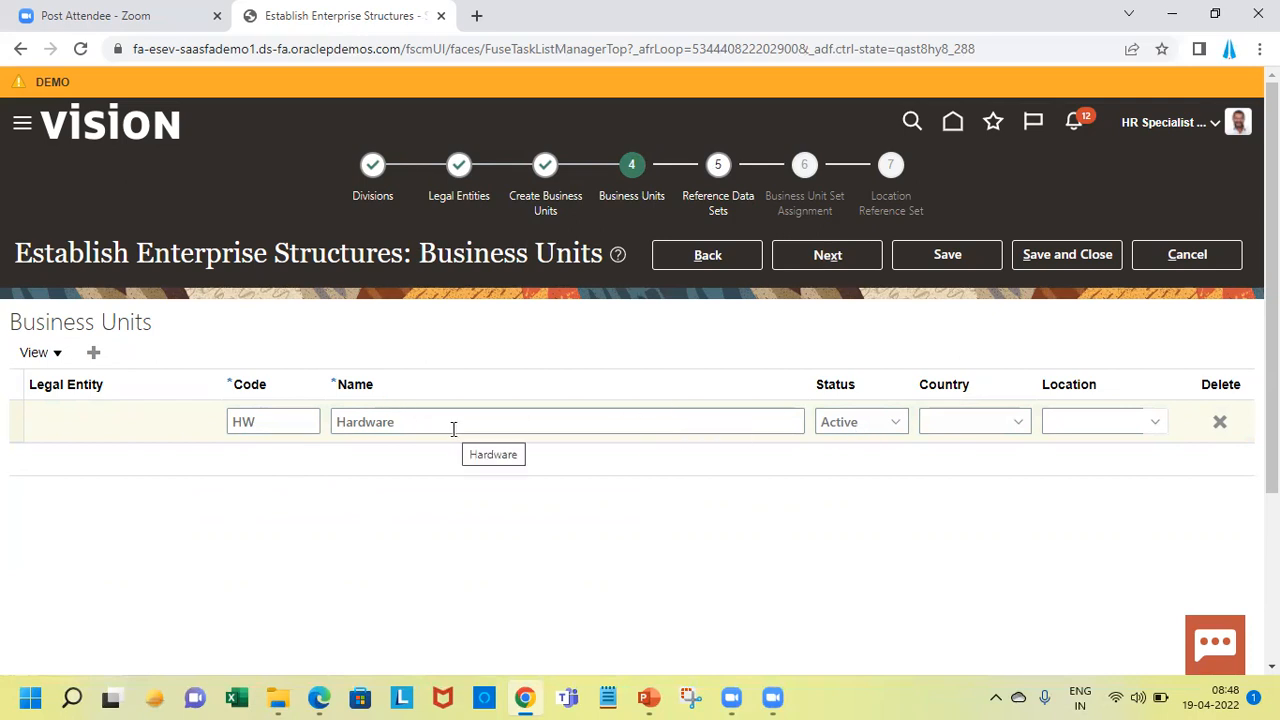
{"action": "left_click", "coordinate": [307, 421]}
{"action": "type", "text": "SW"}
{"action": "key", "text": "Tab"}
{"action": "type", "text": "Software"}
{"action": "key", "text": "Tab"}
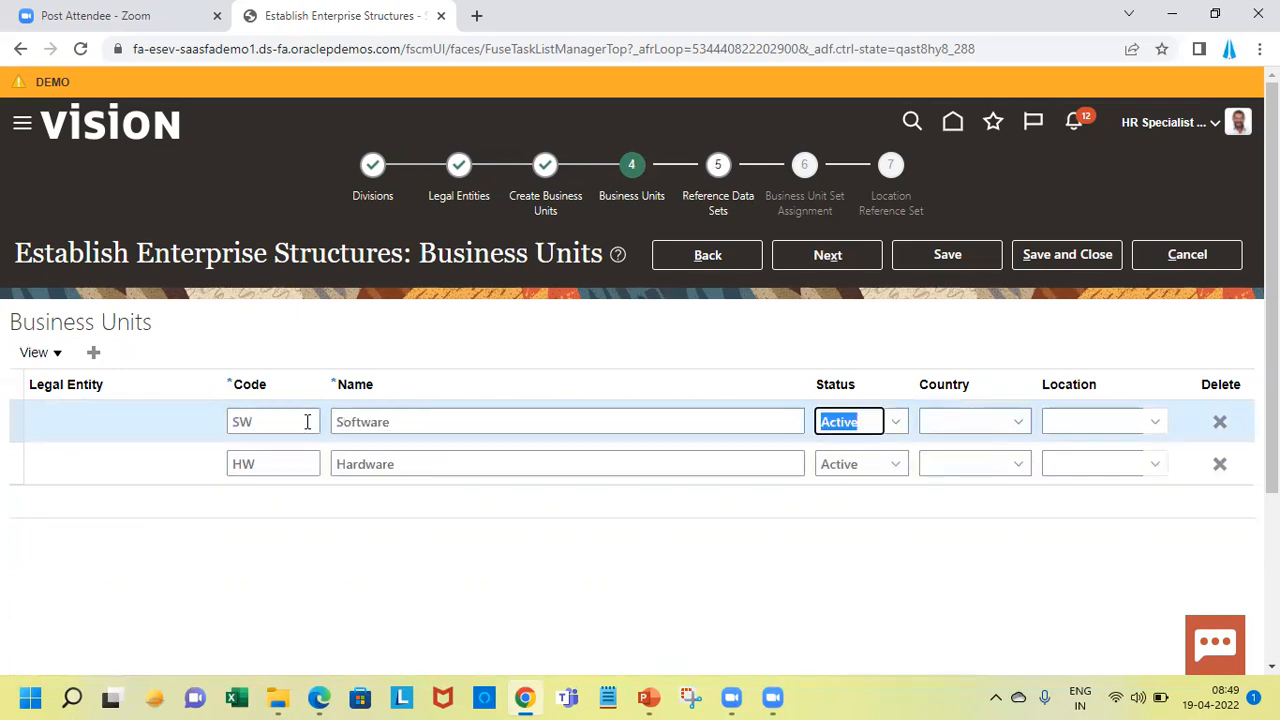
Step: Add a third business unit with the code CON and the name Consulting, and continue to the Reference Data Sets stage
{"action": "left_click", "coordinate": [101, 352]}
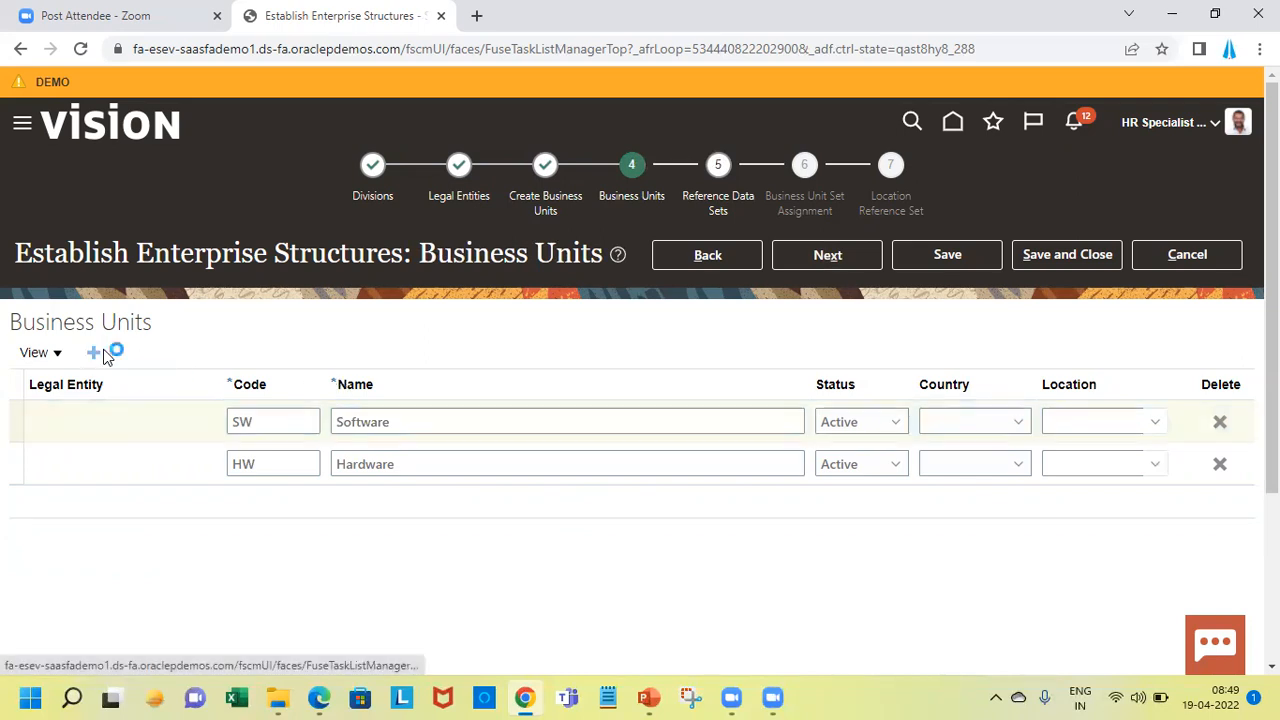
{"action": "left_click", "coordinate": [285, 427]}
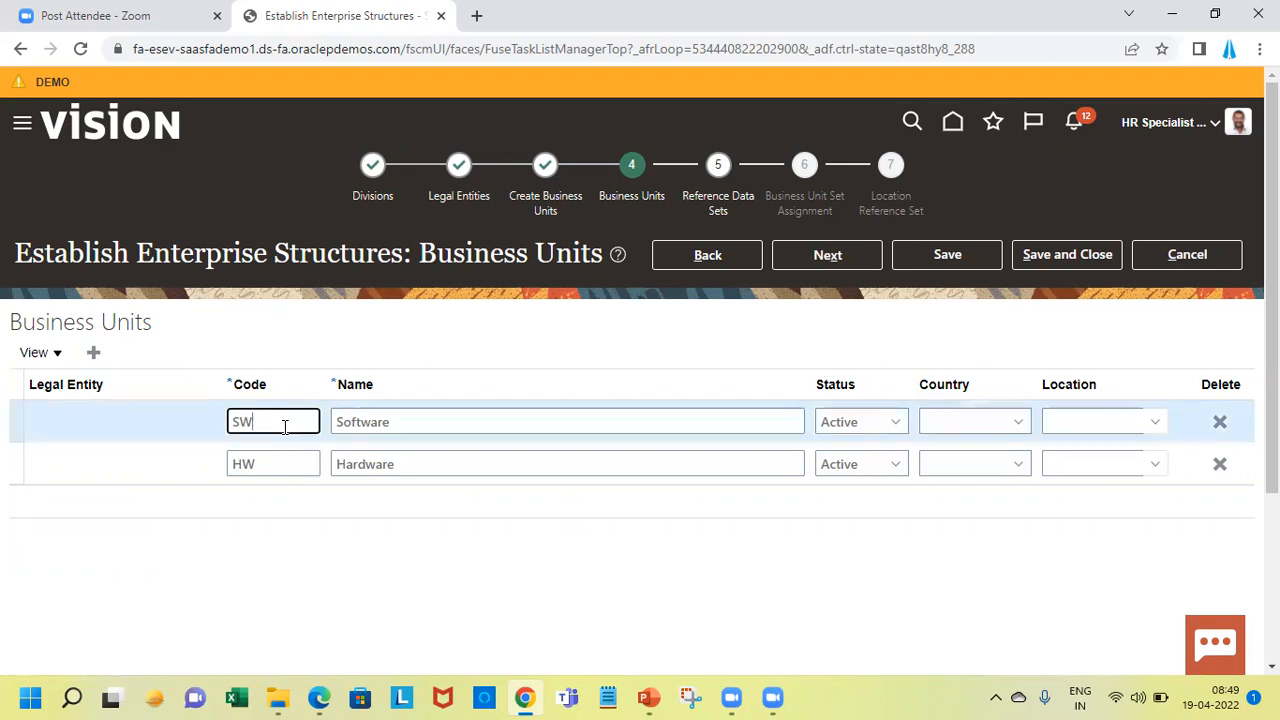
{"action": "left_click", "coordinate": [137, 358]}
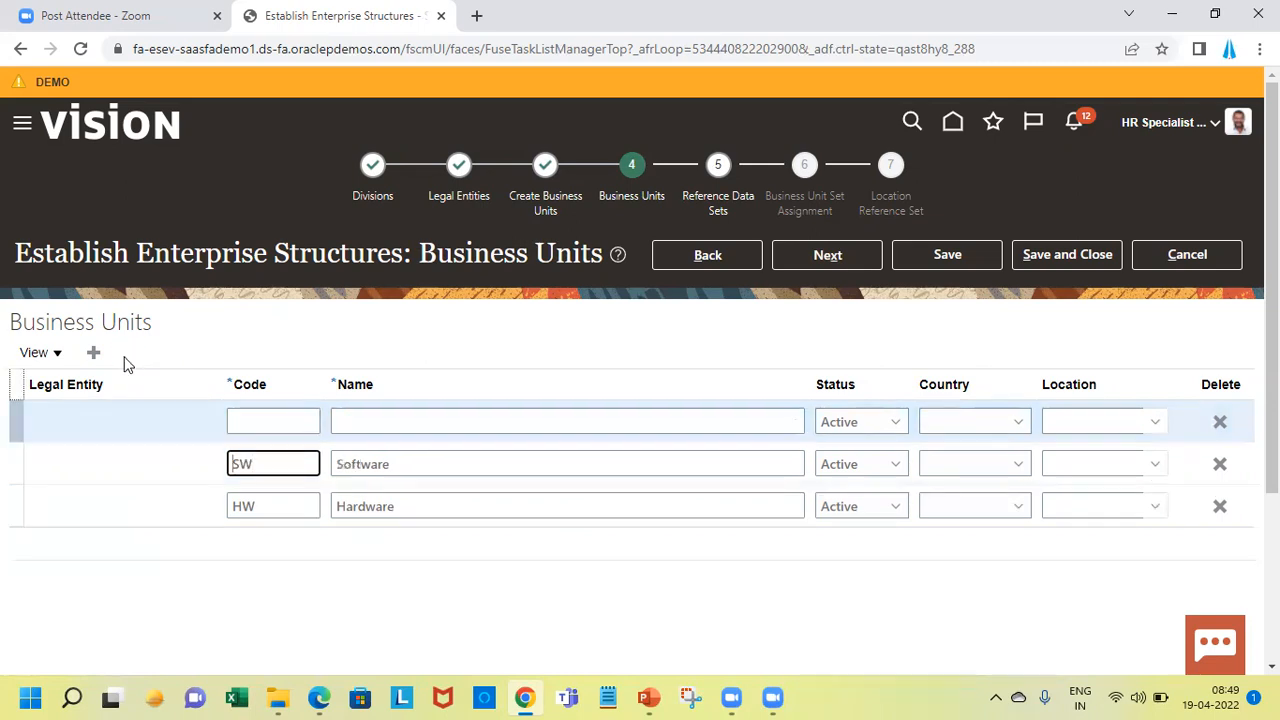
{"action": "left_click", "coordinate": [268, 428]}
{"action": "type", "text": "Consu"}
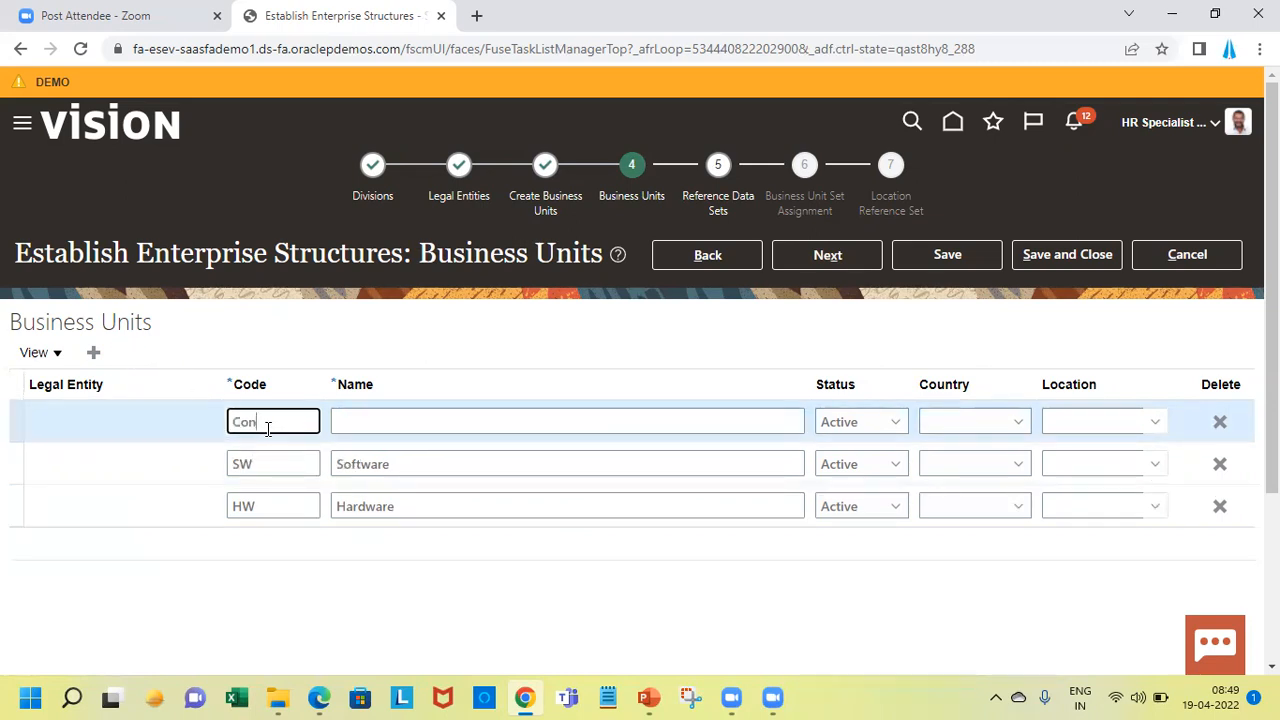
{"action": "key", "text": "BackSpace"}
{"action": "key", "text": "BackSpace"}
{"action": "key", "text": "BackSpace"}
{"action": "key", "text": "BackSpace"}
{"action": "type", "text": "ON"}
{"action": "type", "text": "C"}
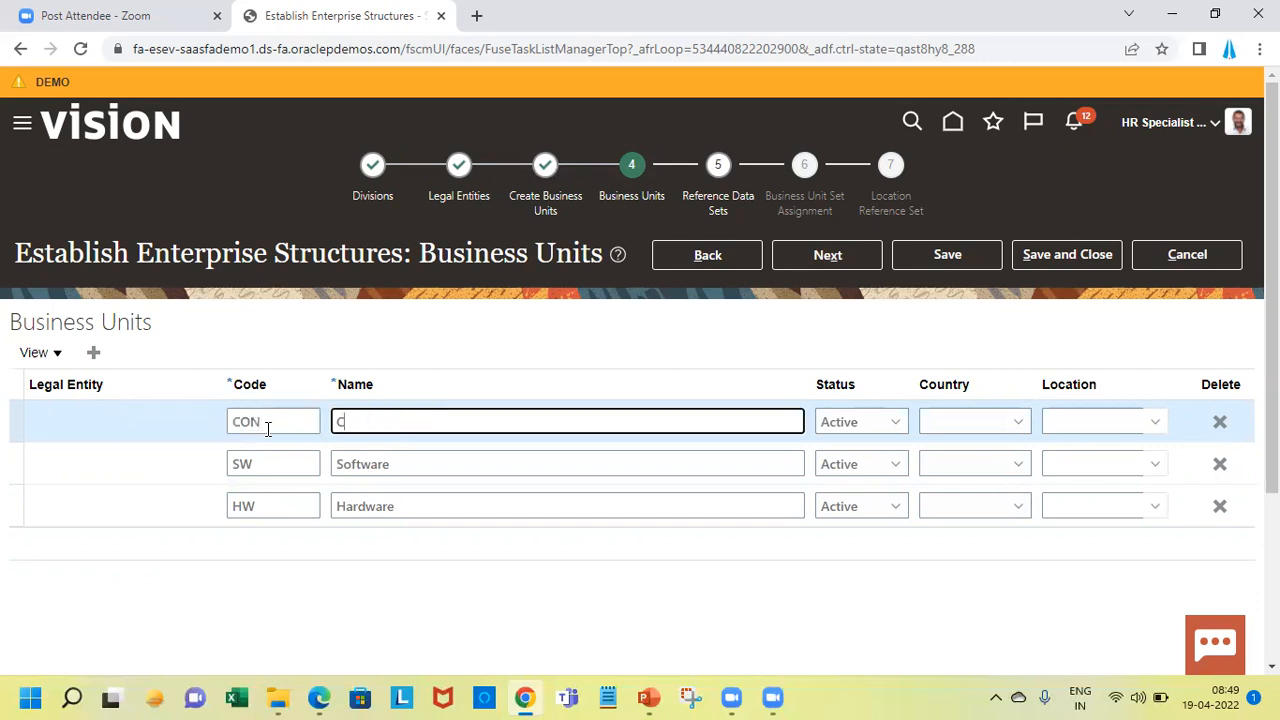
{"action": "type", "text": "onsulting"}
{"action": "left_click", "coordinate": [830, 258]}
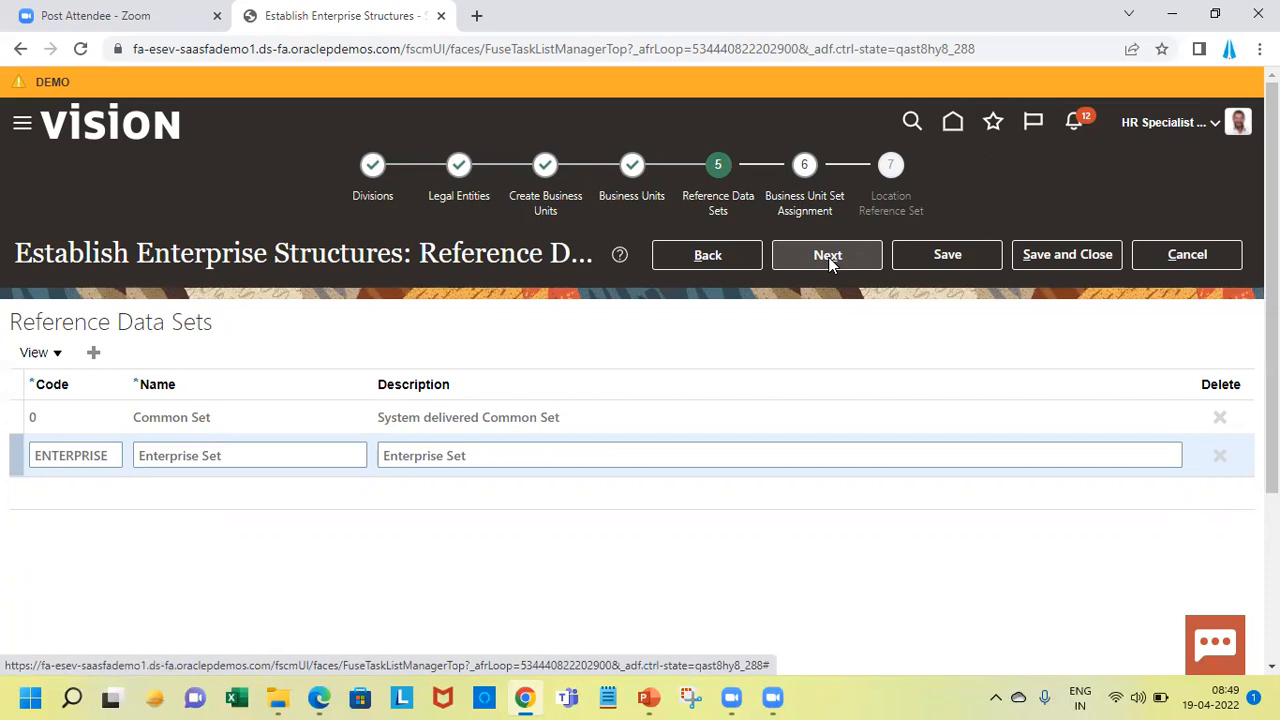
Step: Keep the existing reference data sets and assign Common Set as default for the Consulting, Software and Hardware business units
{"action": "left_click", "coordinate": [828, 256]}
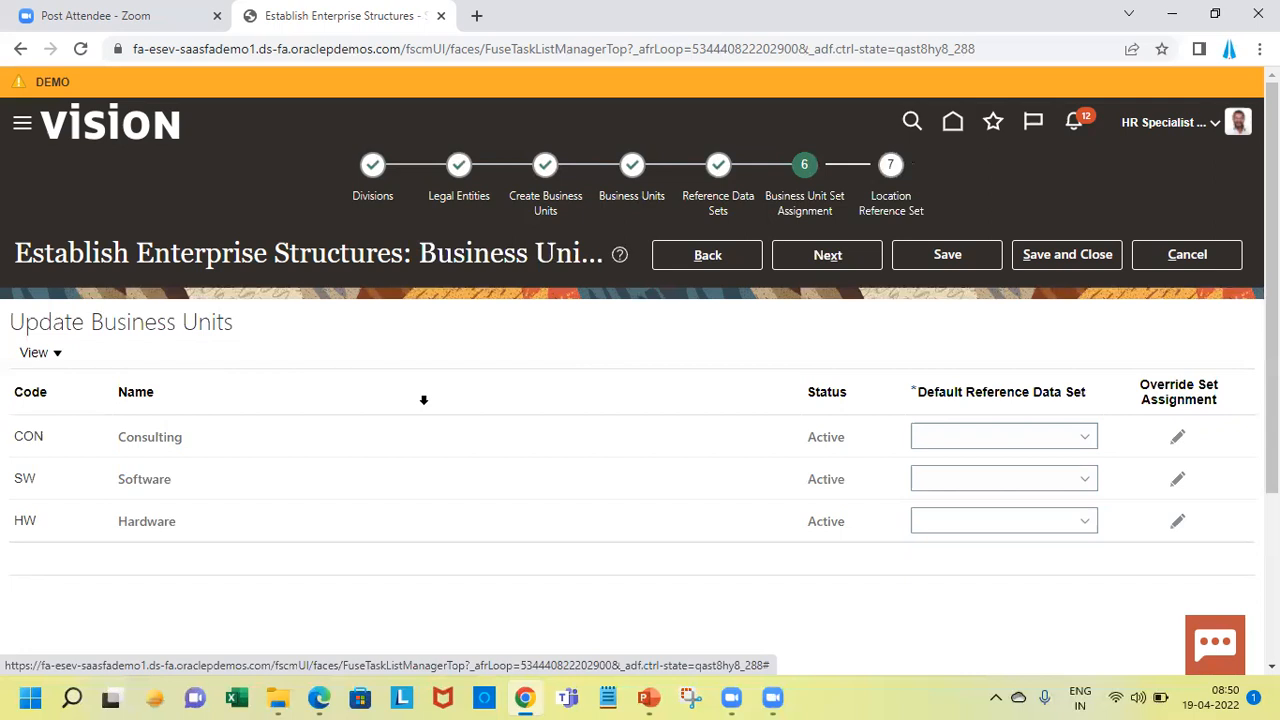
{"action": "left_click", "coordinate": [1005, 436]}
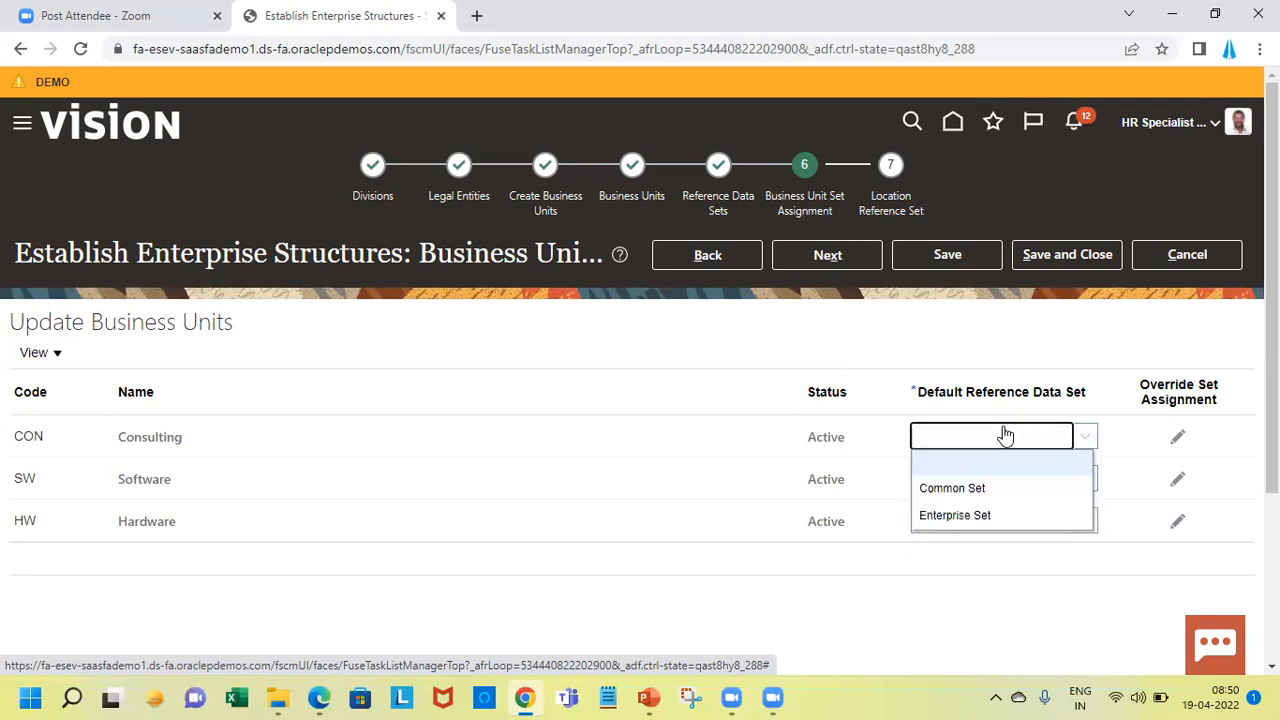
{"action": "left_click", "coordinate": [986, 488]}
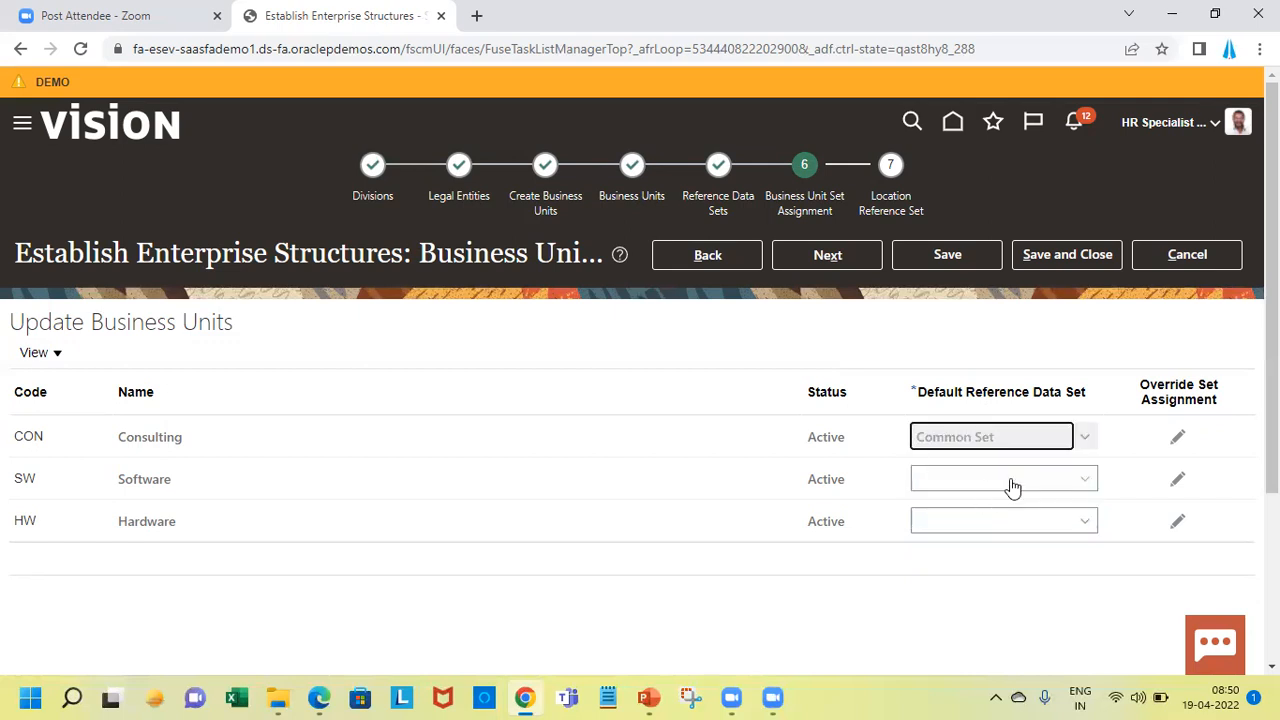
{"action": "left_click", "coordinate": [1012, 482]}
{"action": "left_click", "coordinate": [986, 530]}
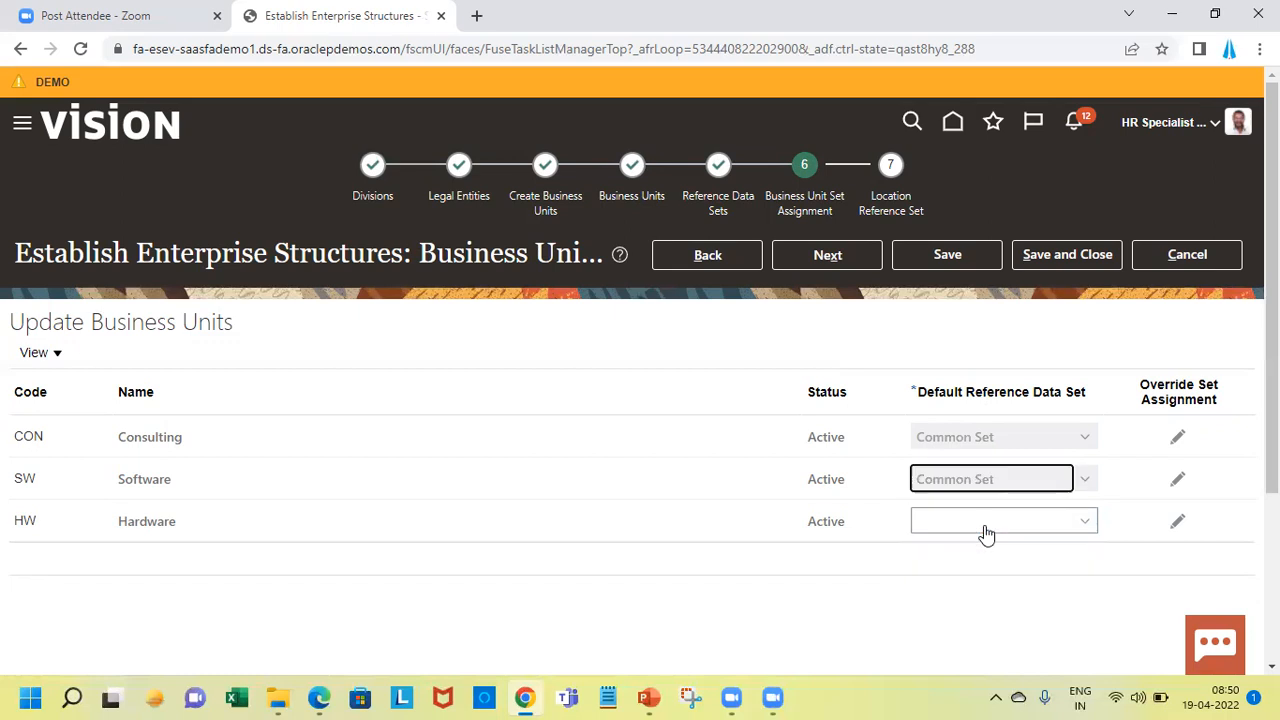
{"action": "left_click", "coordinate": [995, 532]}
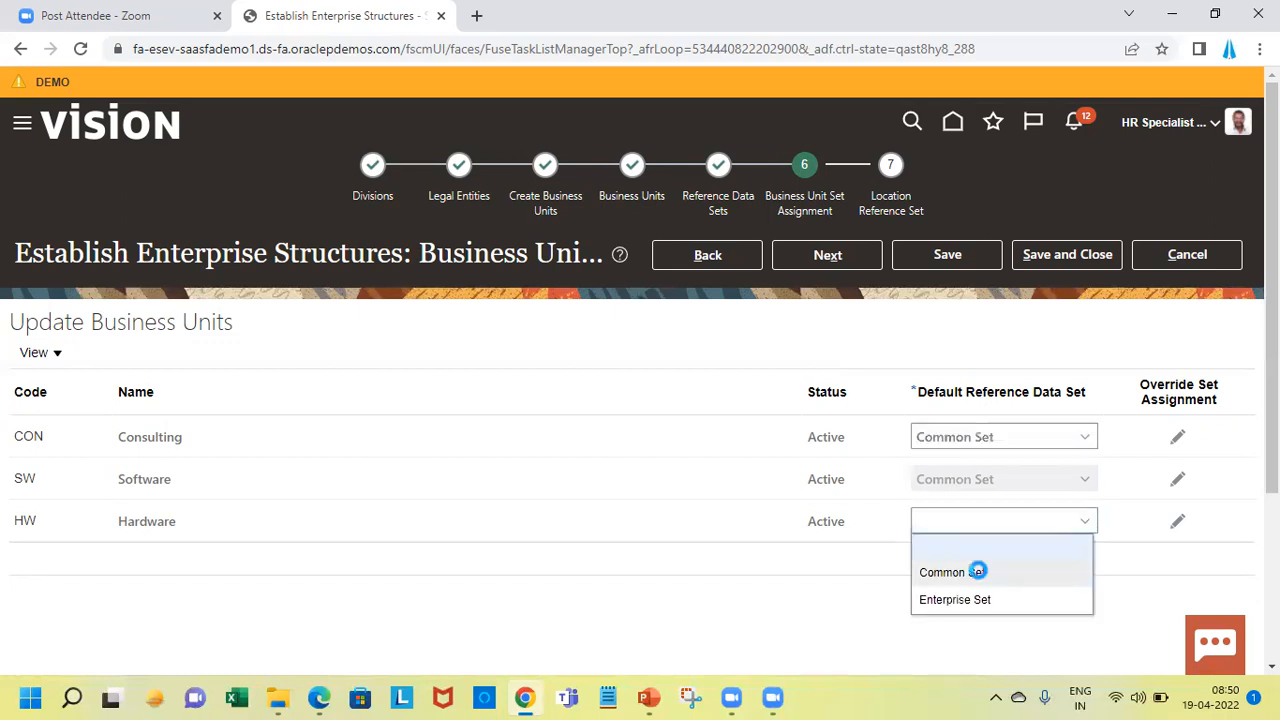
{"action": "left_click", "coordinate": [976, 571]}
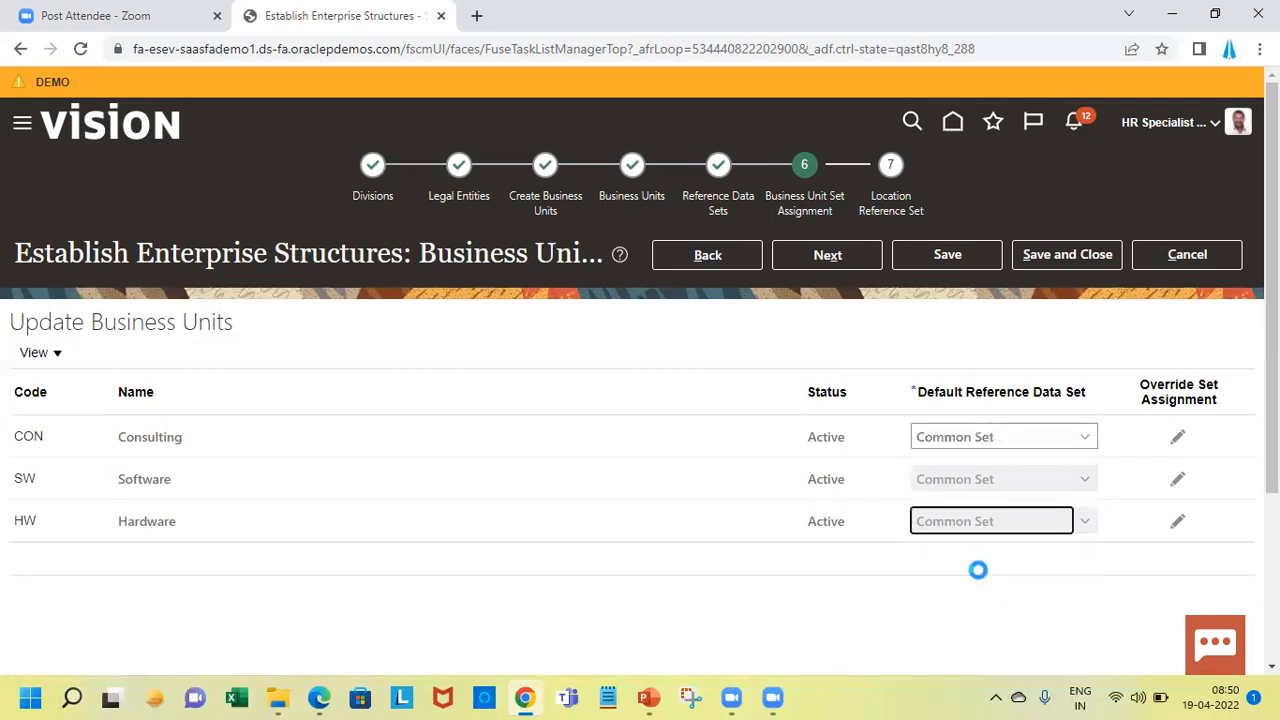
Step: Continue to the Location Reference Set stage and assign Common Set to the HQ, US HQ and Europe HQ locations
{"action": "left_click", "coordinate": [840, 256]}
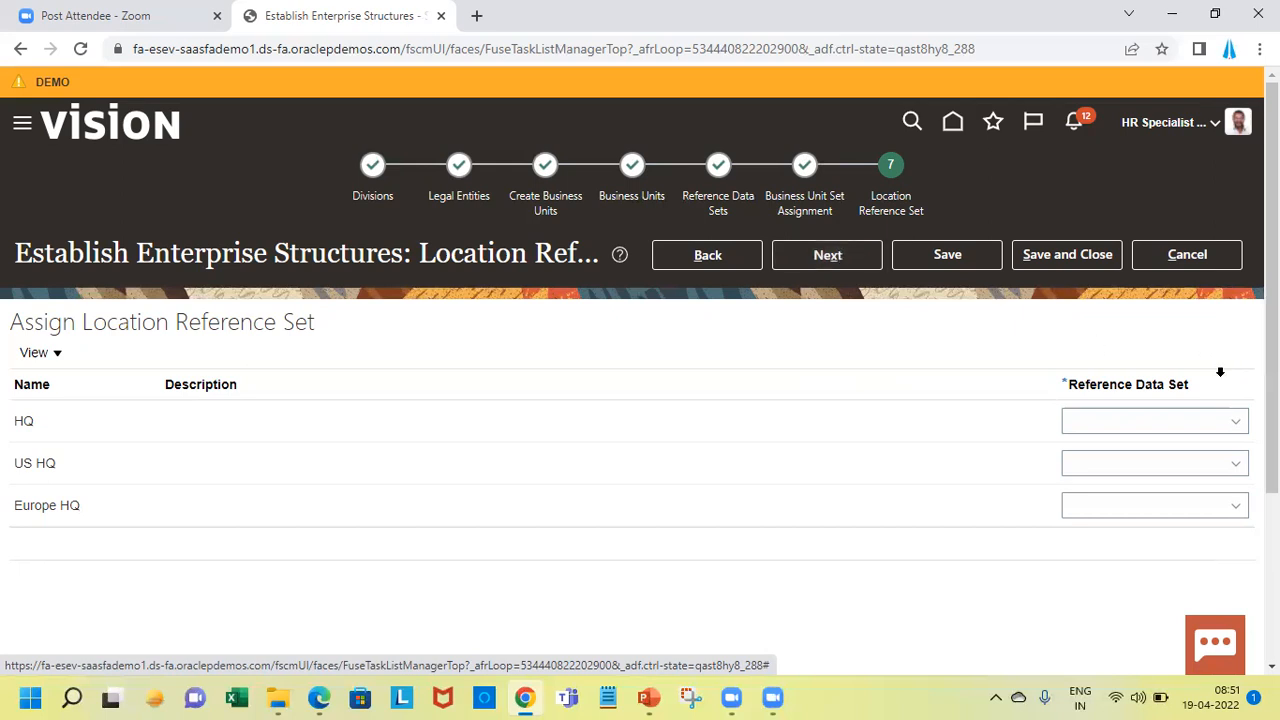
{"action": "left_click", "coordinate": [1216, 420]}
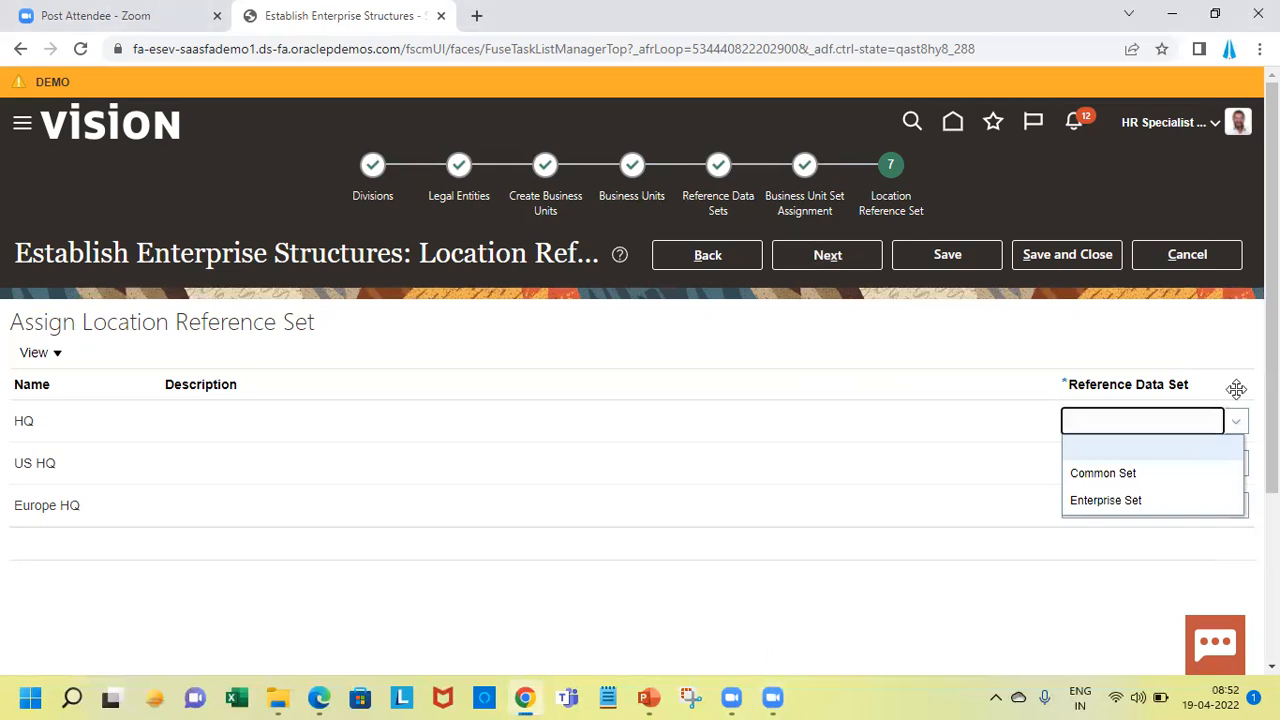
{"action": "left_click", "coordinate": [1186, 472]}
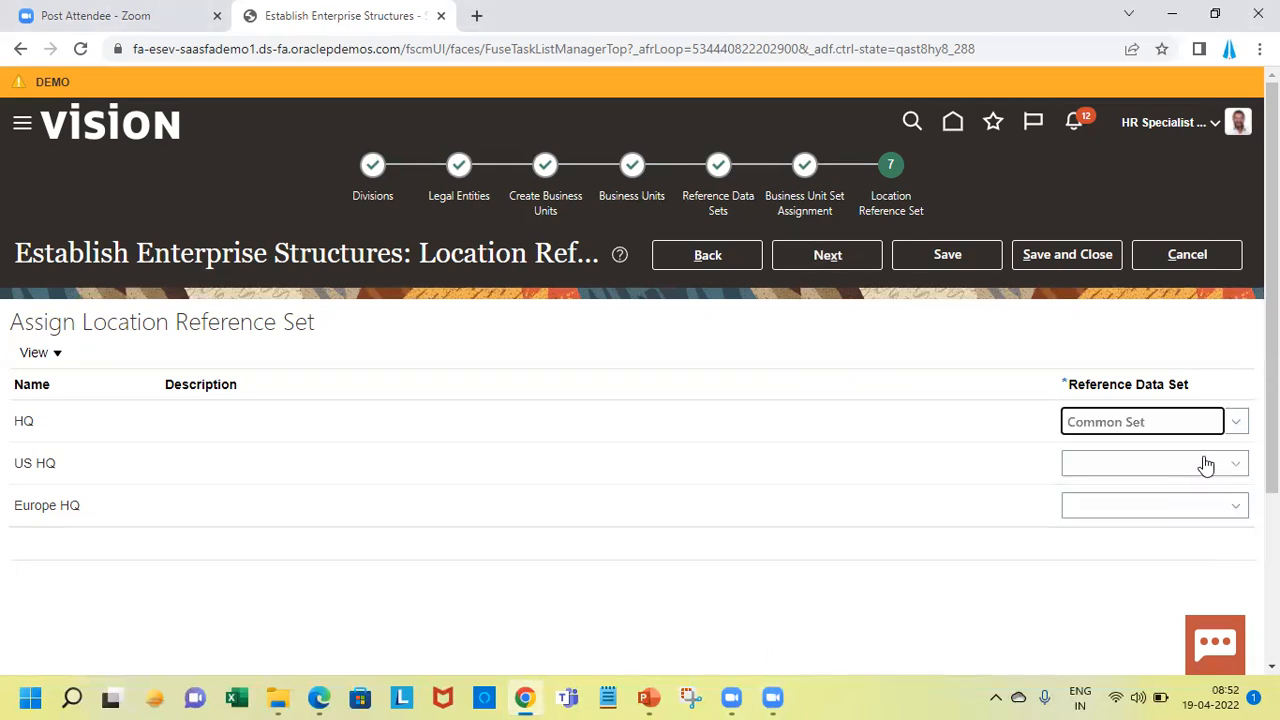
{"action": "left_click", "coordinate": [1205, 464]}
{"action": "left_click", "coordinate": [1131, 514]}
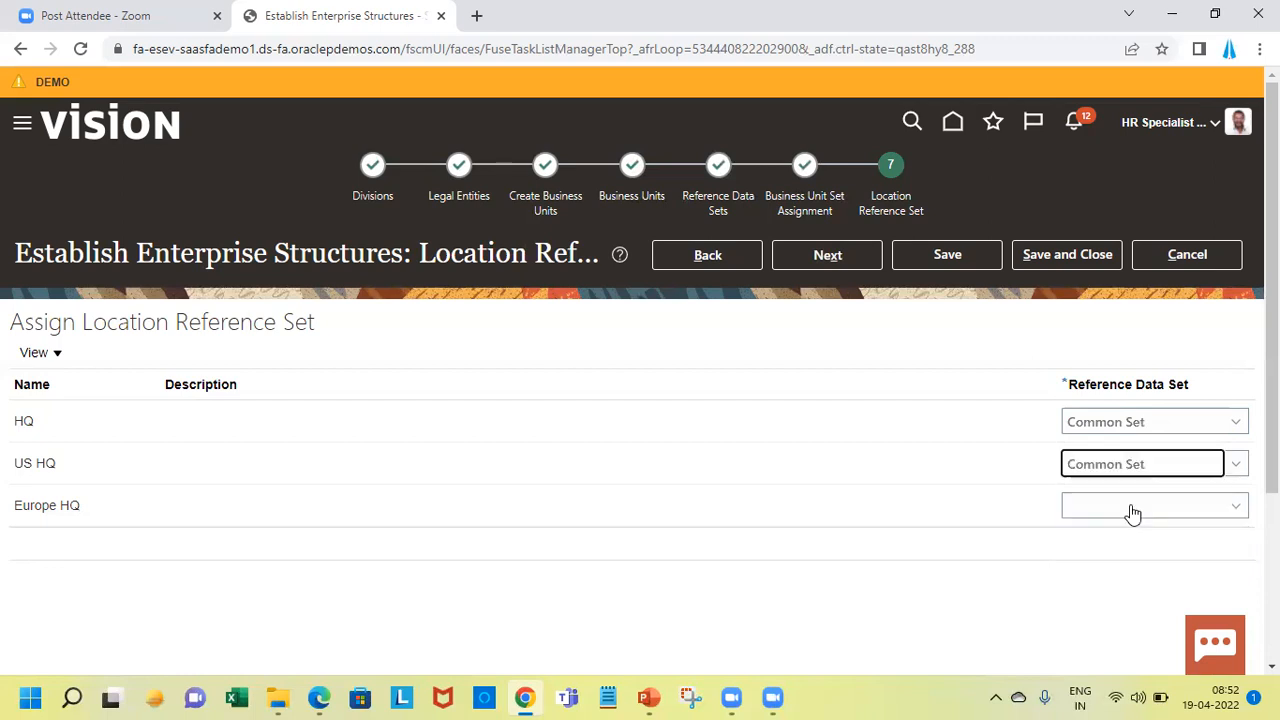
{"action": "left_click", "coordinate": [1133, 510]}
{"action": "left_click", "coordinate": [1113, 562]}
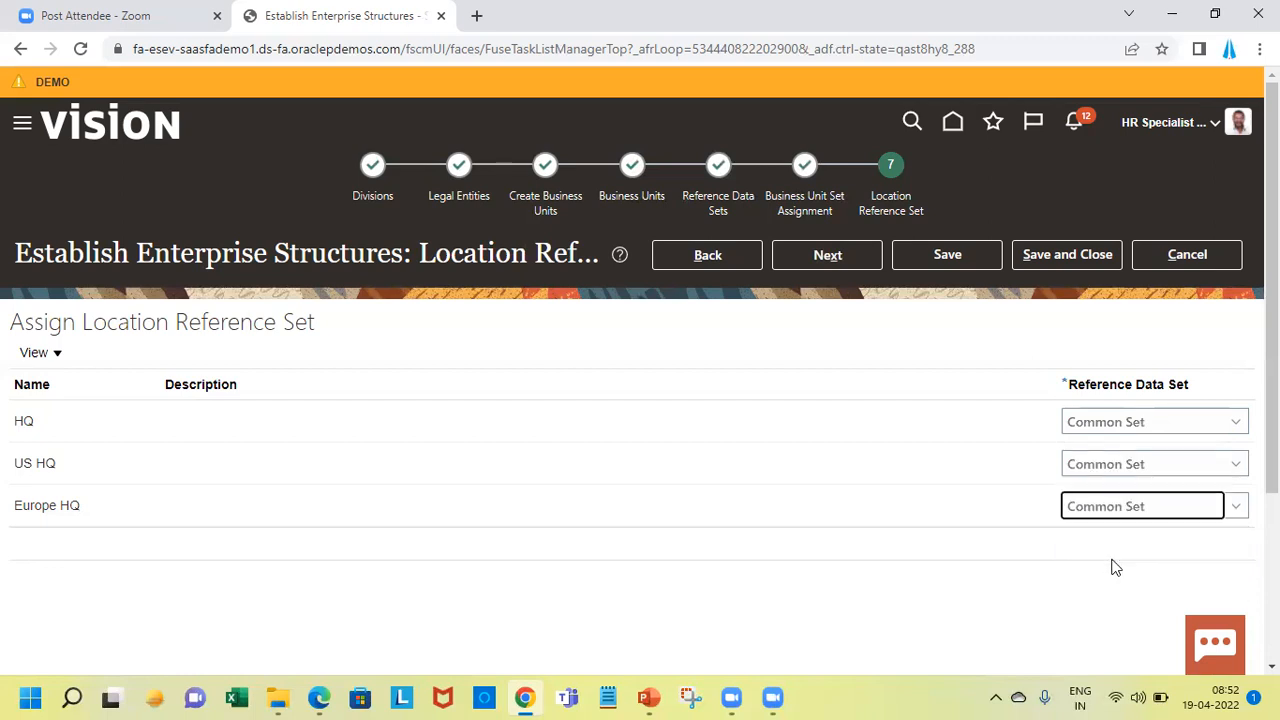
Step: Proceed to Review Results and examine the divisions, legal entities, business units and reference data sets in the interview results
{"action": "left_click", "coordinate": [825, 258]}
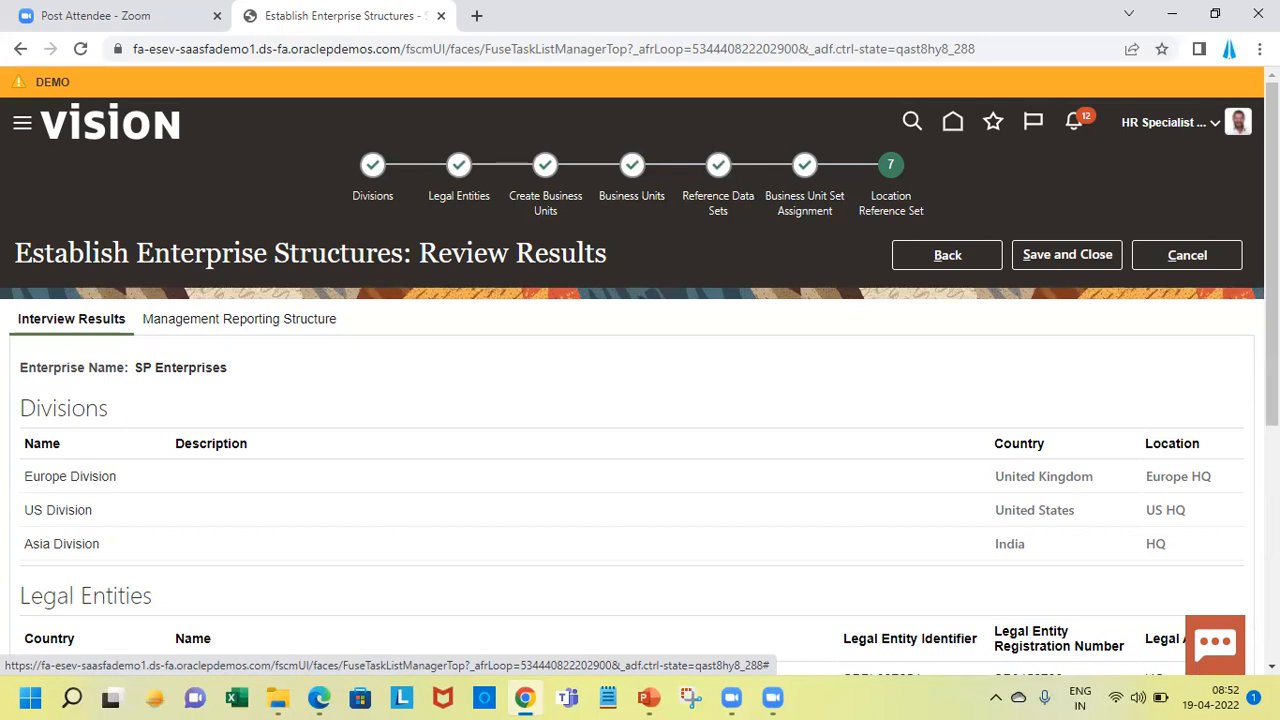
{"action": "scroll", "coordinate": [640, 370], "scroll_direction": "down", "scroll_amount": 4}
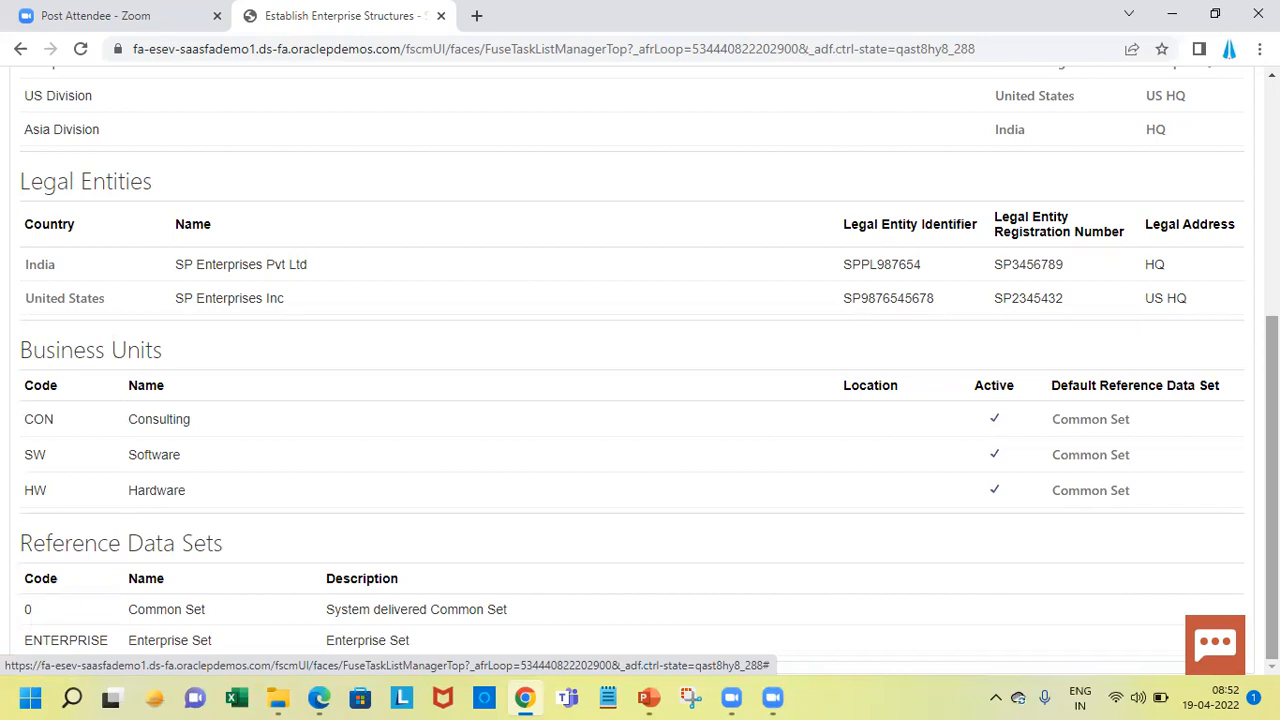
{"action": "scroll", "coordinate": [640, 360], "scroll_direction": "up", "scroll_amount": 4}
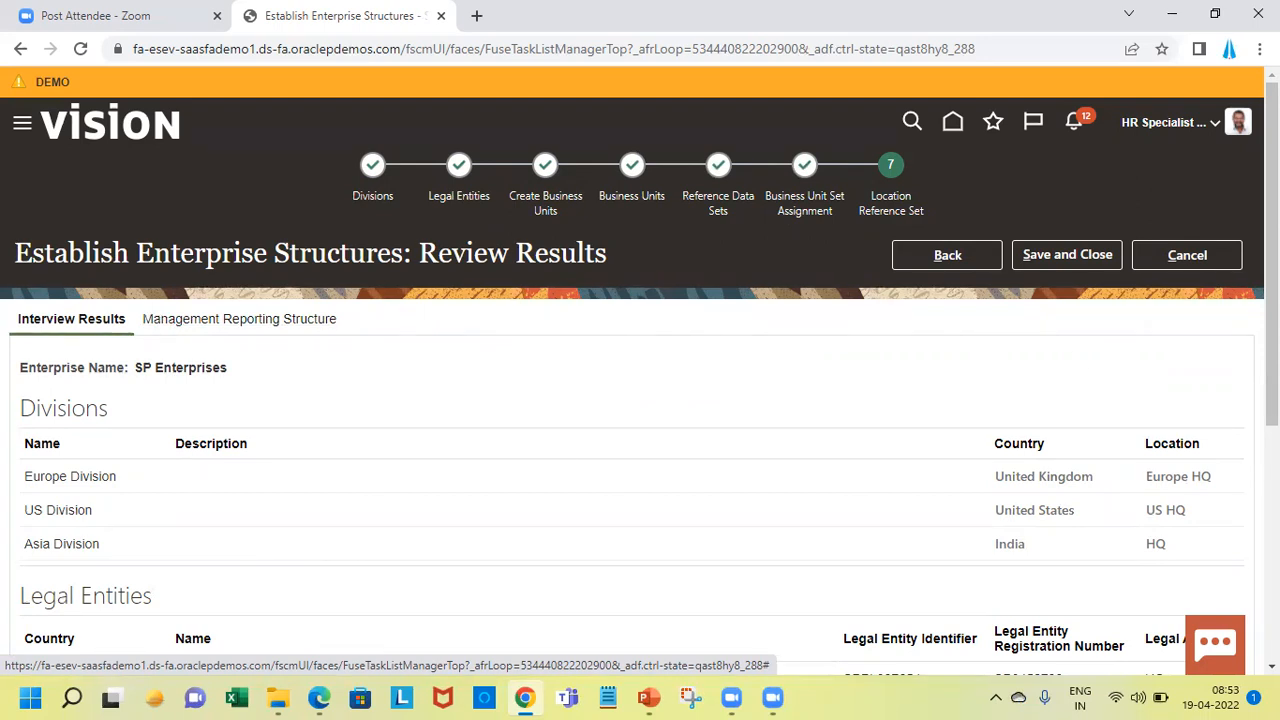
{"action": "scroll", "coordinate": [640, 370], "scroll_direction": "down", "scroll_amount": 4}
{"action": "scroll", "coordinate": [640, 370], "scroll_direction": "up", "scroll_amount": 4}
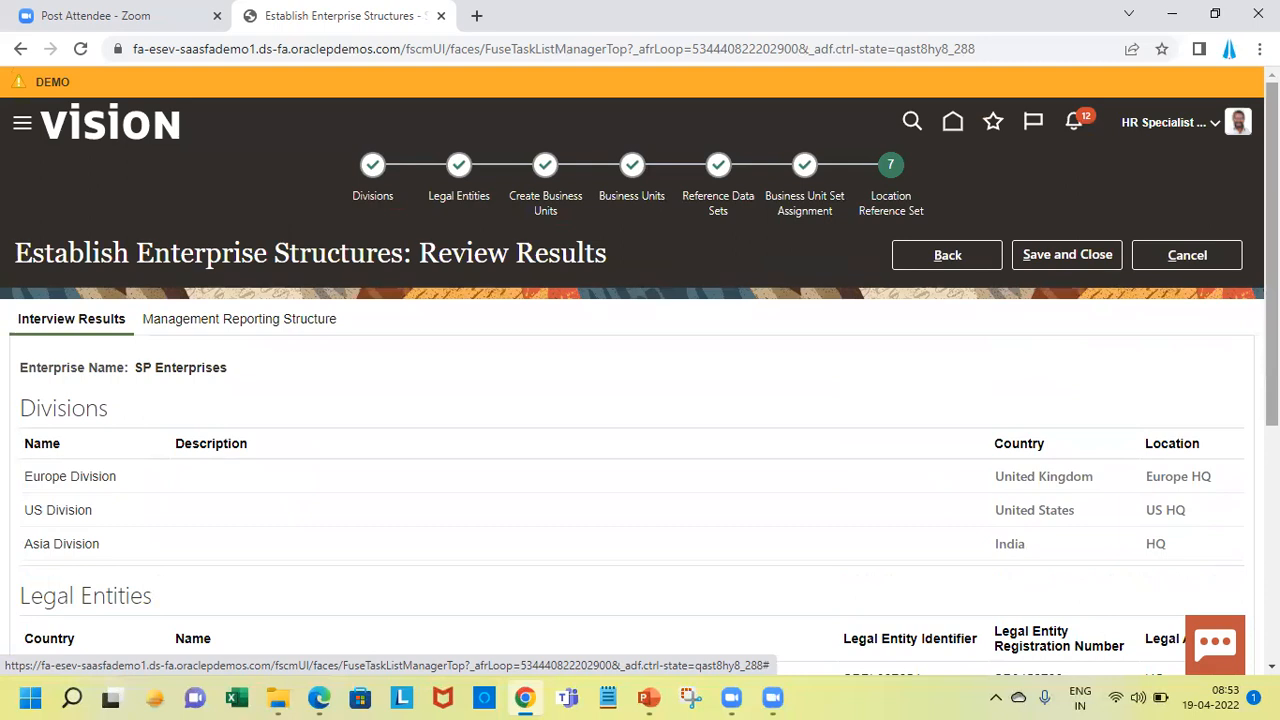
{"action": "scroll", "coordinate": [640, 370], "scroll_direction": "down", "scroll_amount": 1}
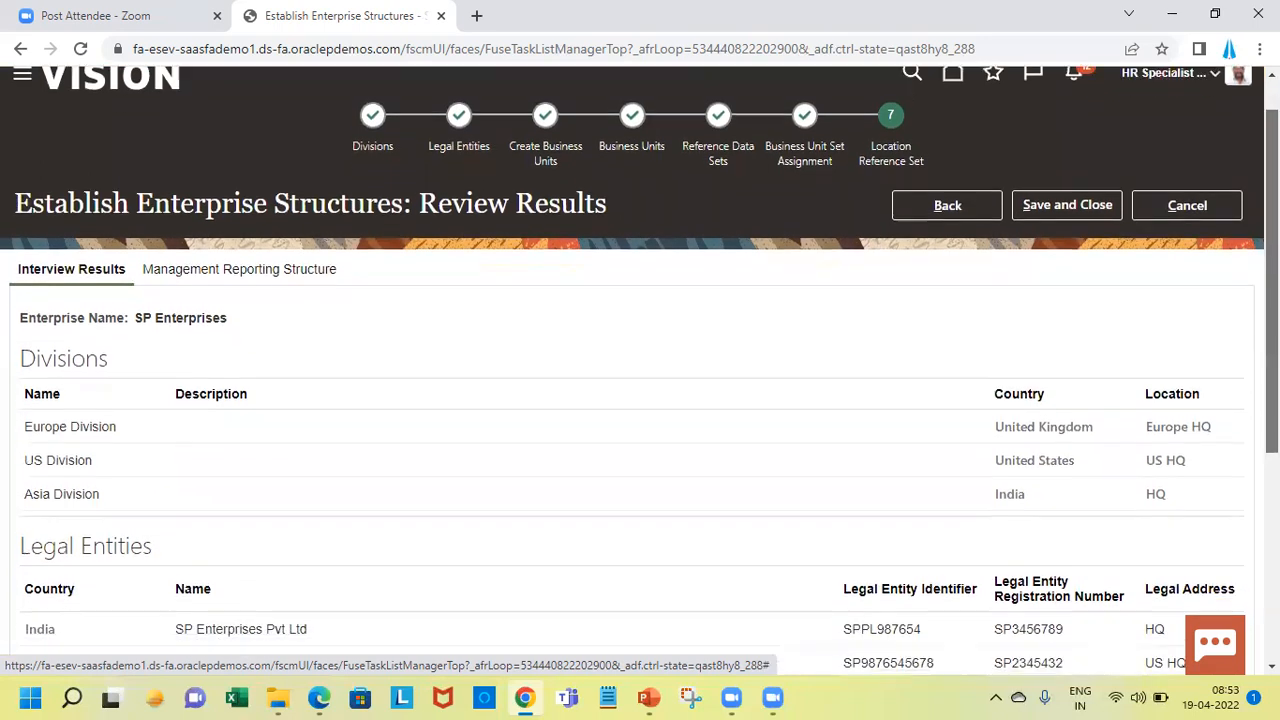
{"action": "scroll", "coordinate": [640, 370], "scroll_direction": "down", "scroll_amount": 2}
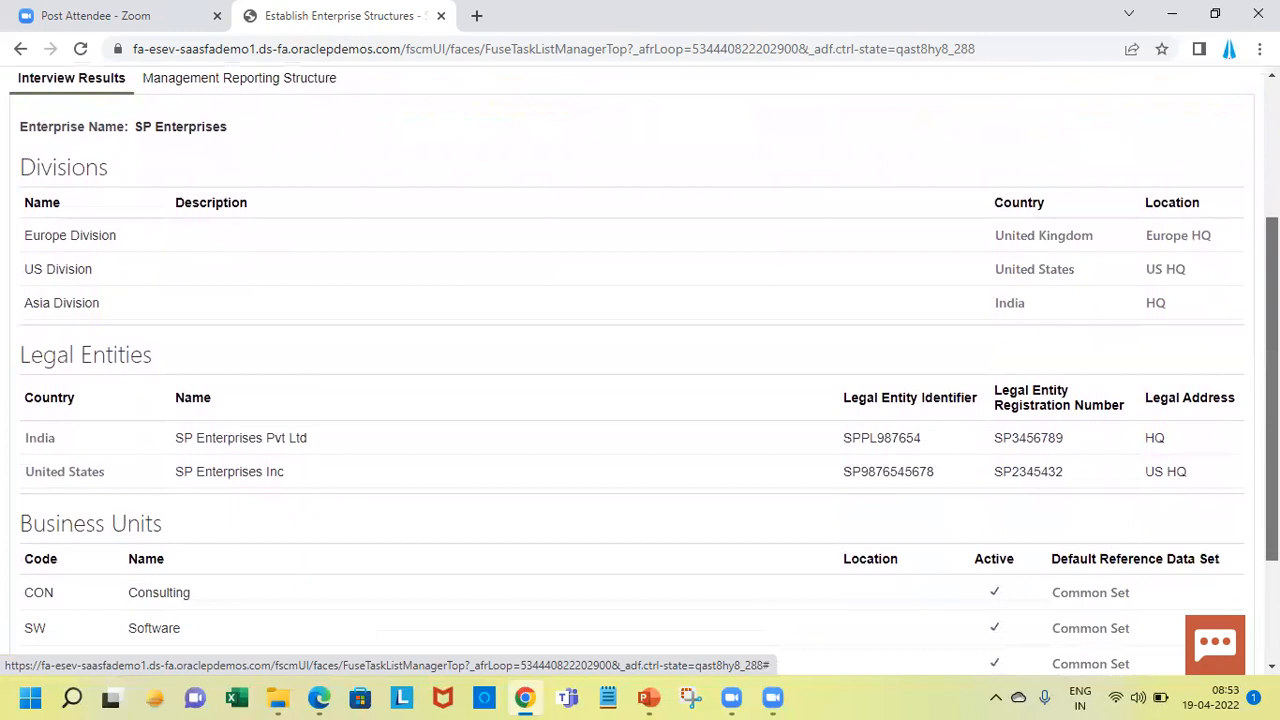
{"action": "scroll", "coordinate": [640, 370], "scroll_direction": "down", "scroll_amount": 1}
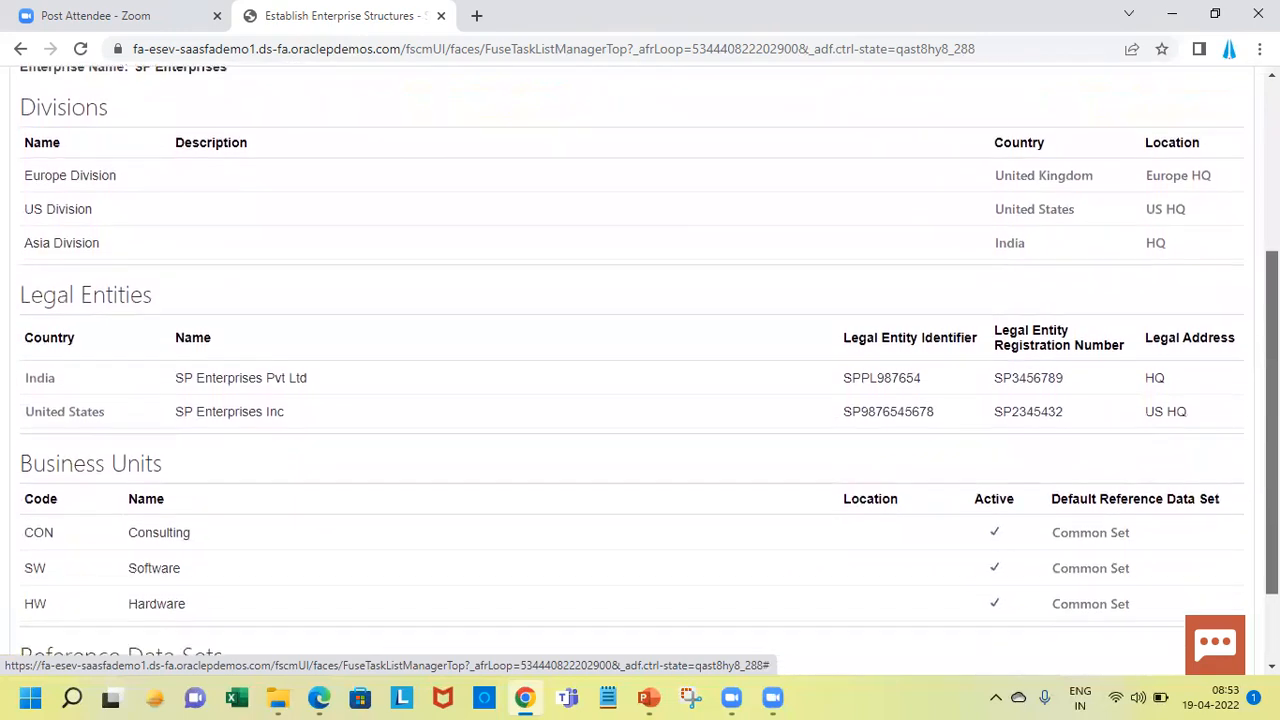
{"action": "scroll", "coordinate": [640, 370], "scroll_direction": "down", "scroll_amount": 1}
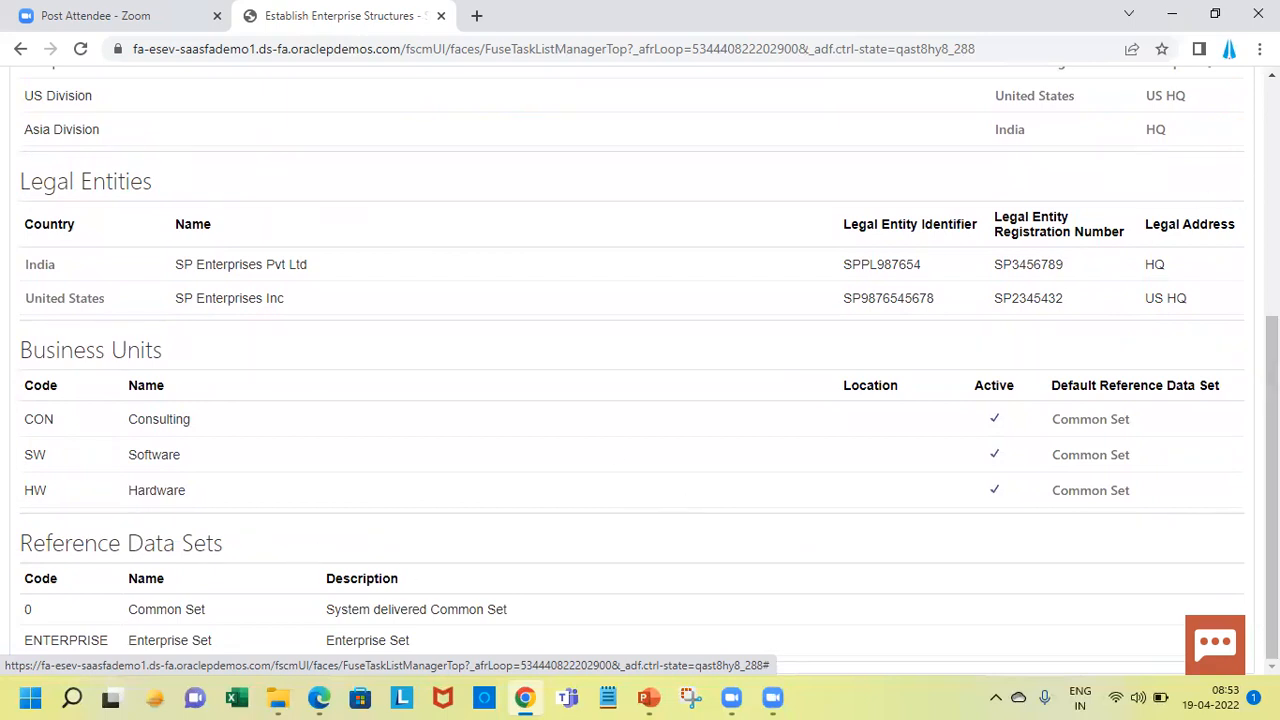
{"action": "scroll", "coordinate": [1272, 74], "scroll_direction": "up", "scroll_amount": 3}
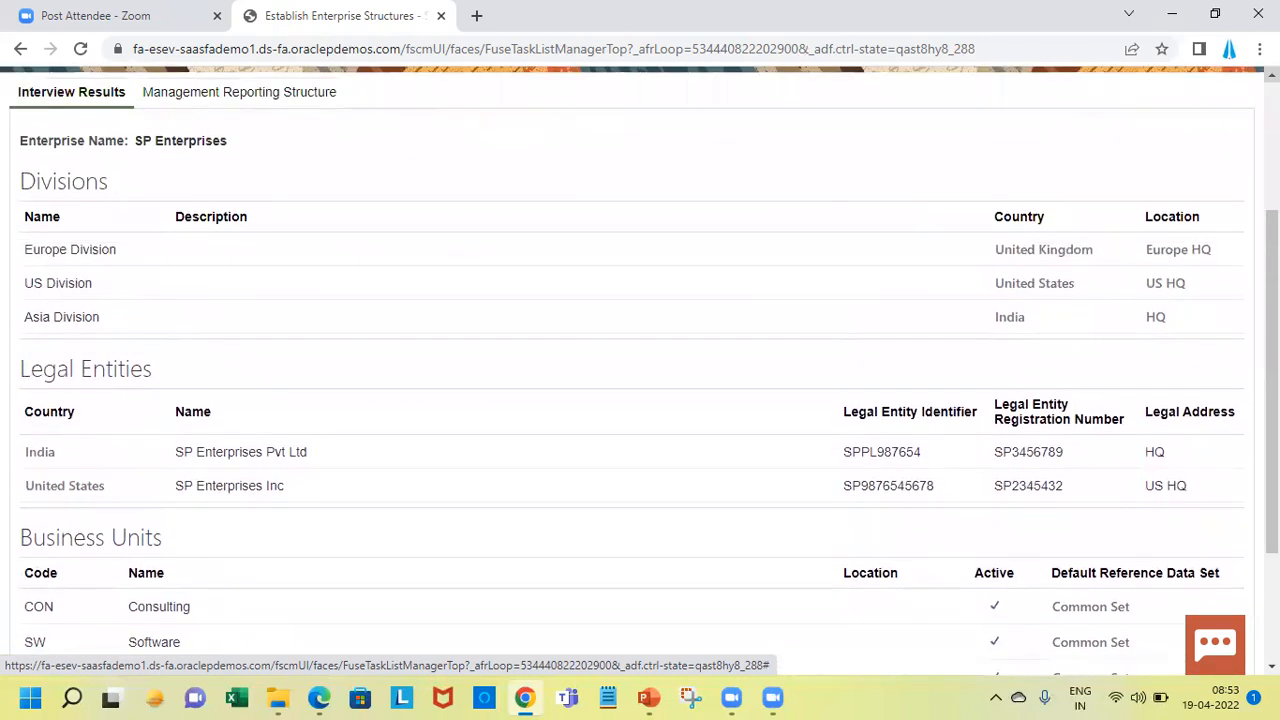
{"action": "scroll", "coordinate": [1272, 74], "scroll_direction": "up", "scroll_amount": 1}
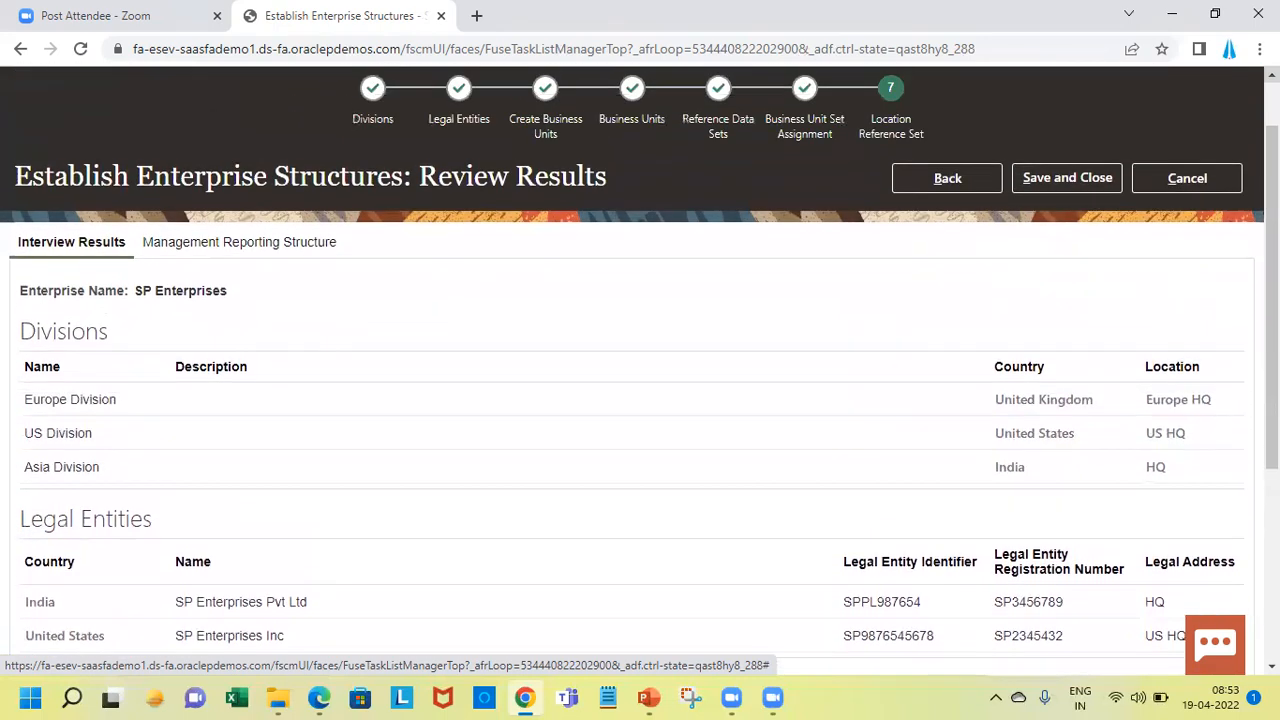
Step: Review the management reporting structure, inspecting the ultimate holding company and the division nodes beneath it
{"action": "left_click", "coordinate": [276, 243]}
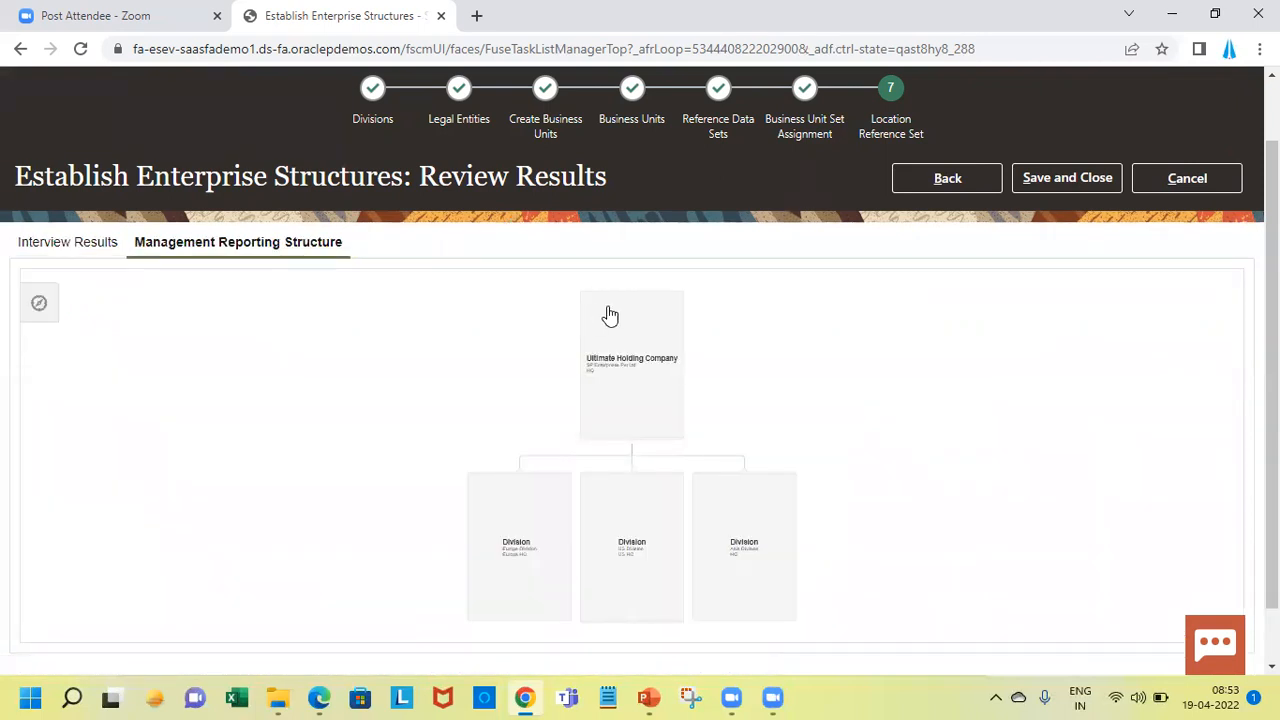
{"action": "mouse_move", "coordinate": [653, 337]}
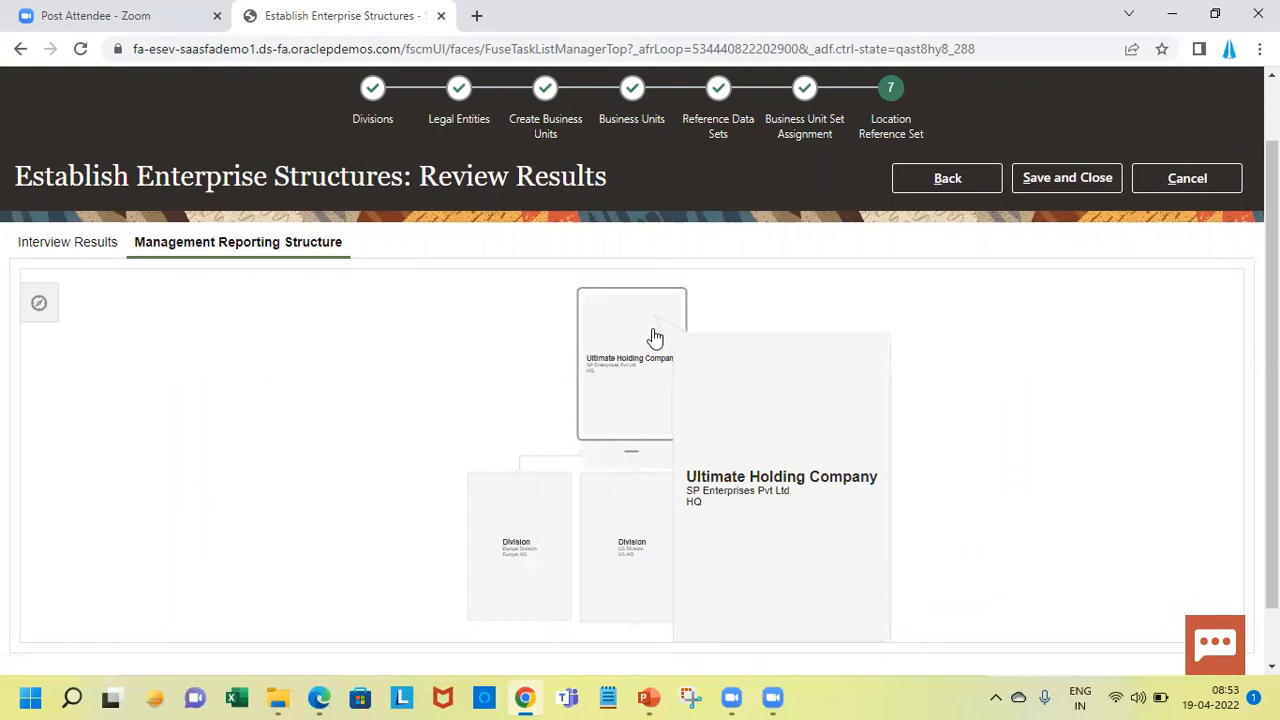
{"action": "mouse_move", "coordinate": [546, 509]}
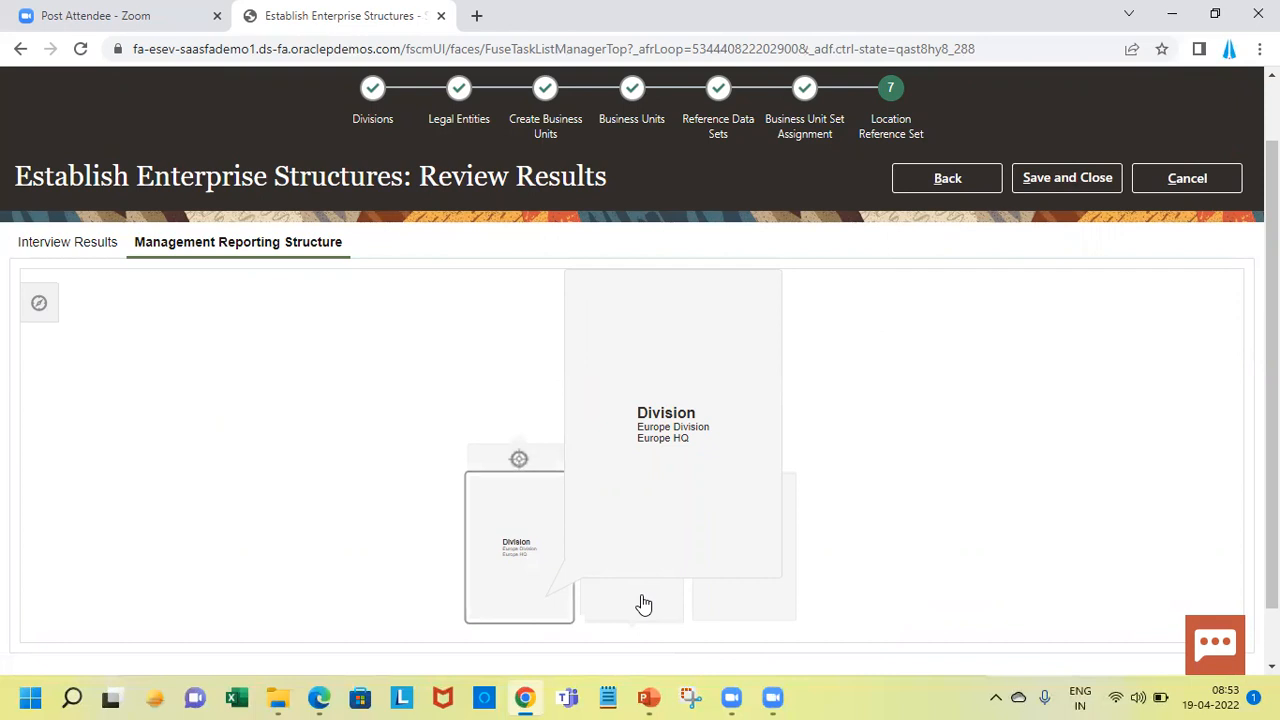
{"action": "mouse_move", "coordinate": [775, 583]}
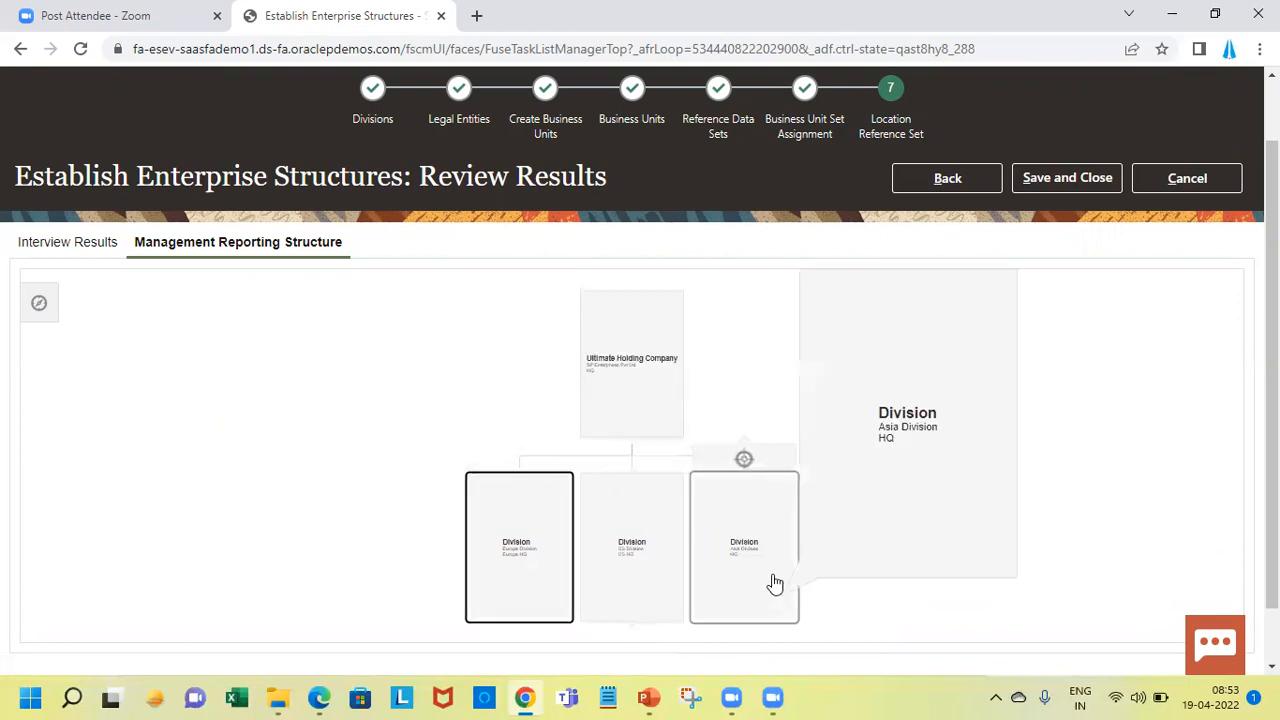
{"action": "left_click", "coordinate": [769, 580]}
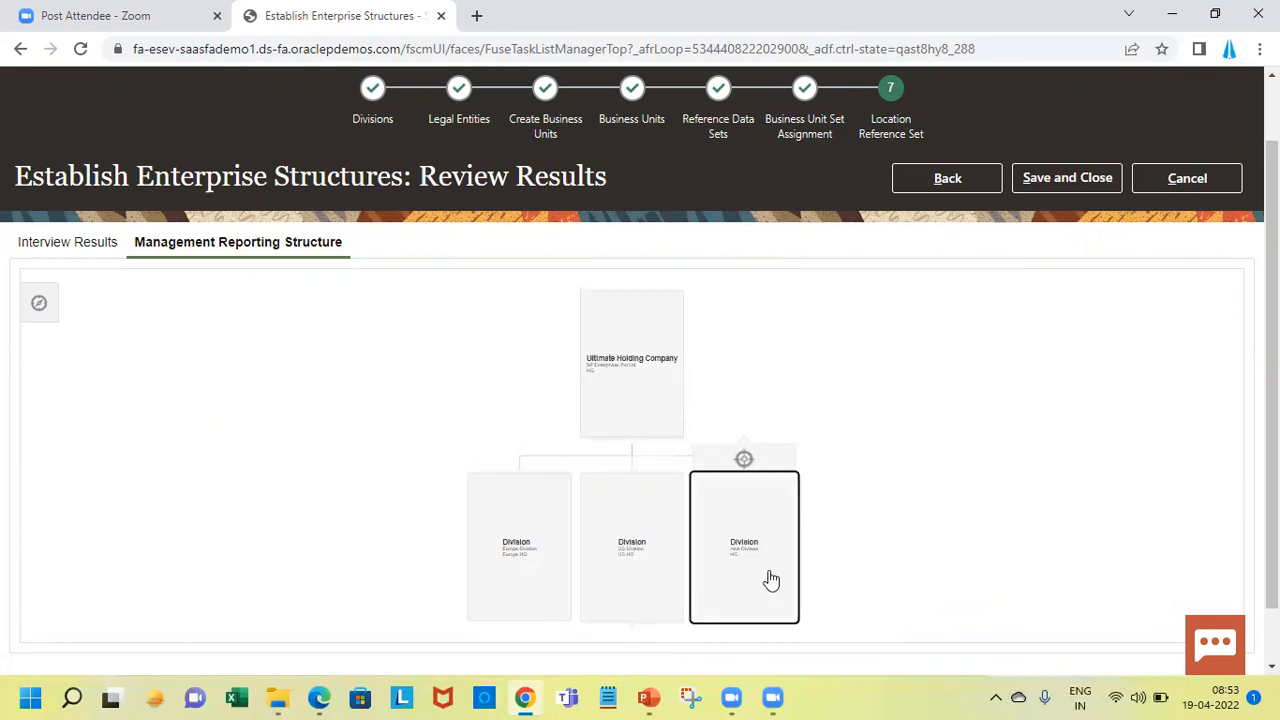
{"action": "scroll", "coordinate": [800, 489], "scroll_direction": "down", "scroll_amount": 1}
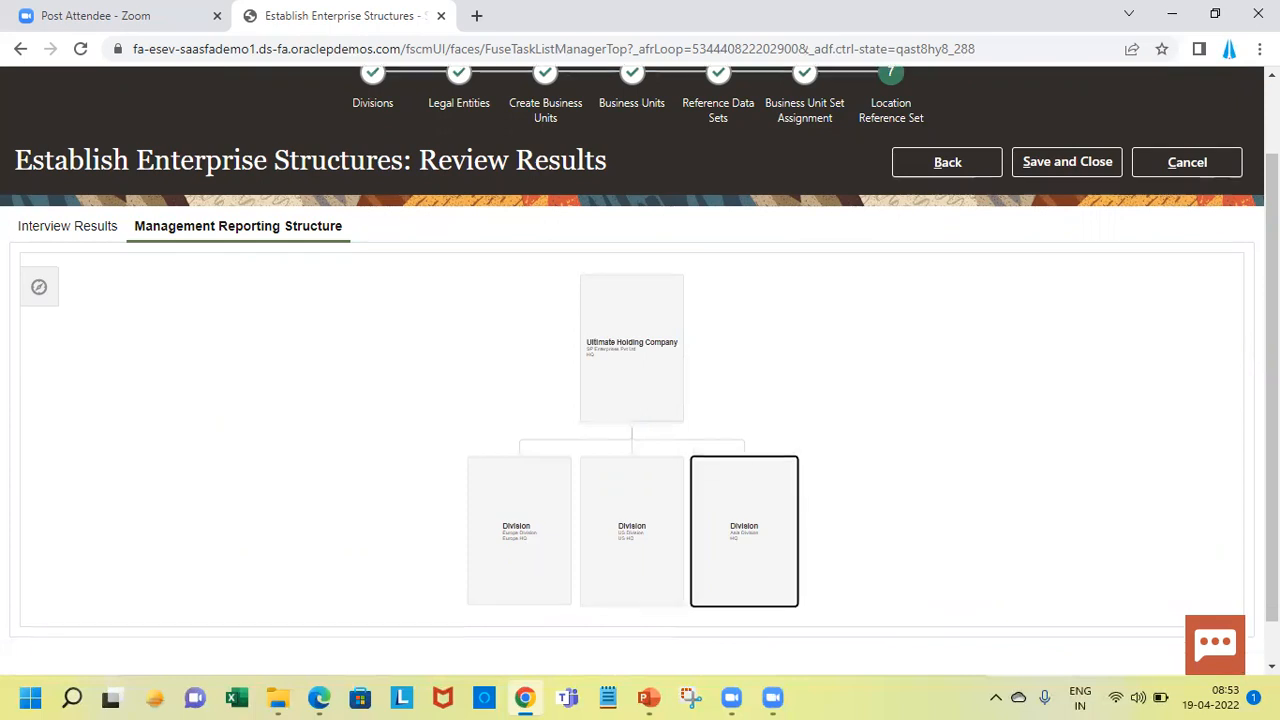
{"action": "mouse_move", "coordinate": [754, 540]}
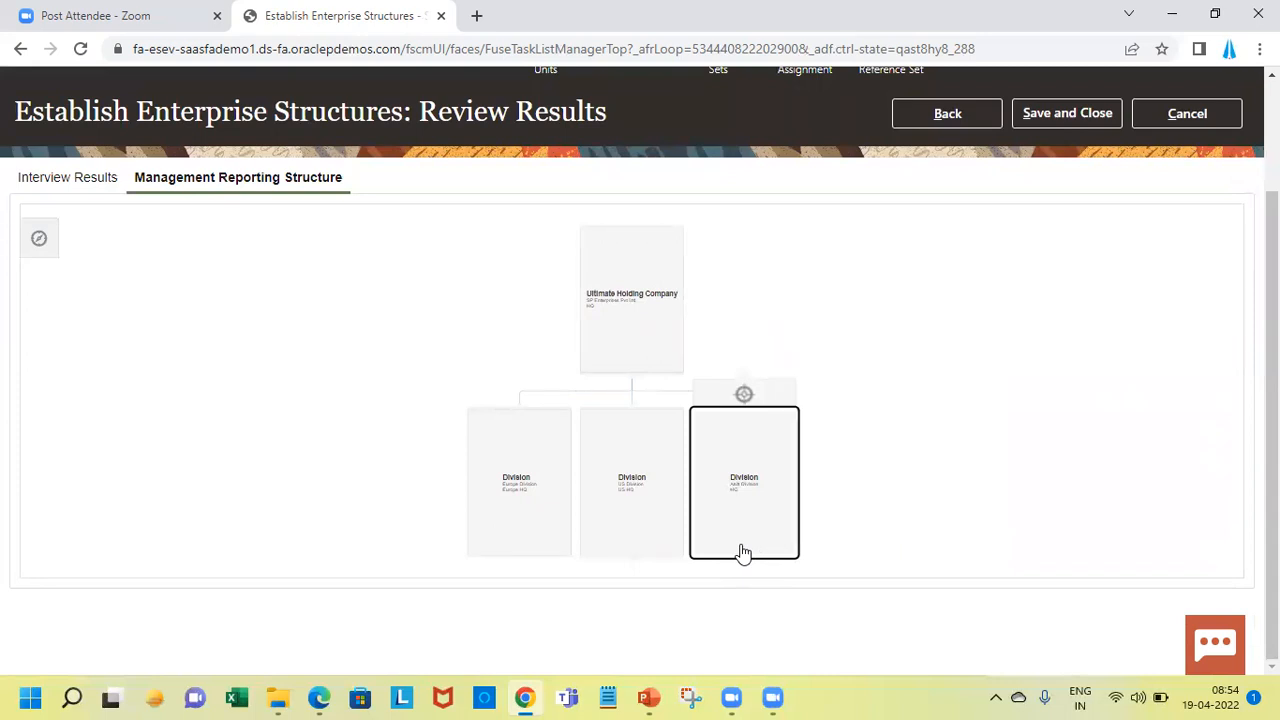
{"action": "mouse_move", "coordinate": [745, 441]}
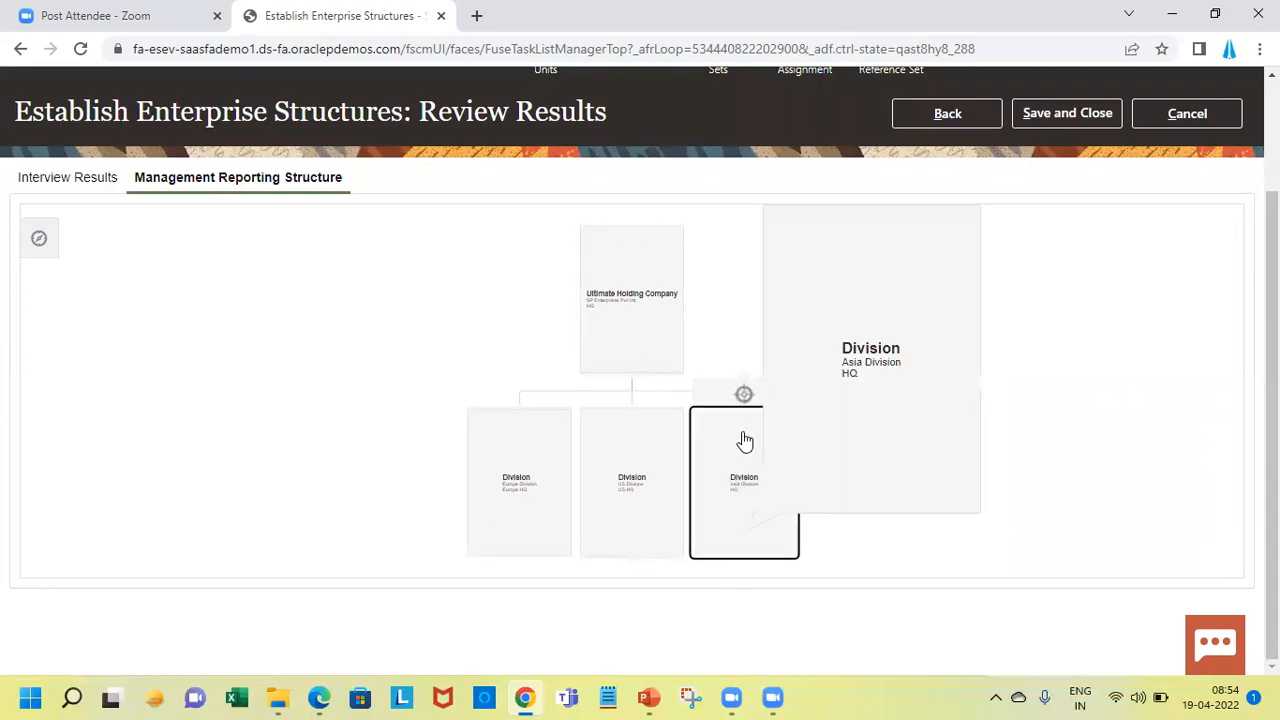
Step: Inspect the legal entity beneath the US Division and the Asia Division node in the reporting structure, and save and close the review
{"action": "mouse_move", "coordinate": [636, 535]}
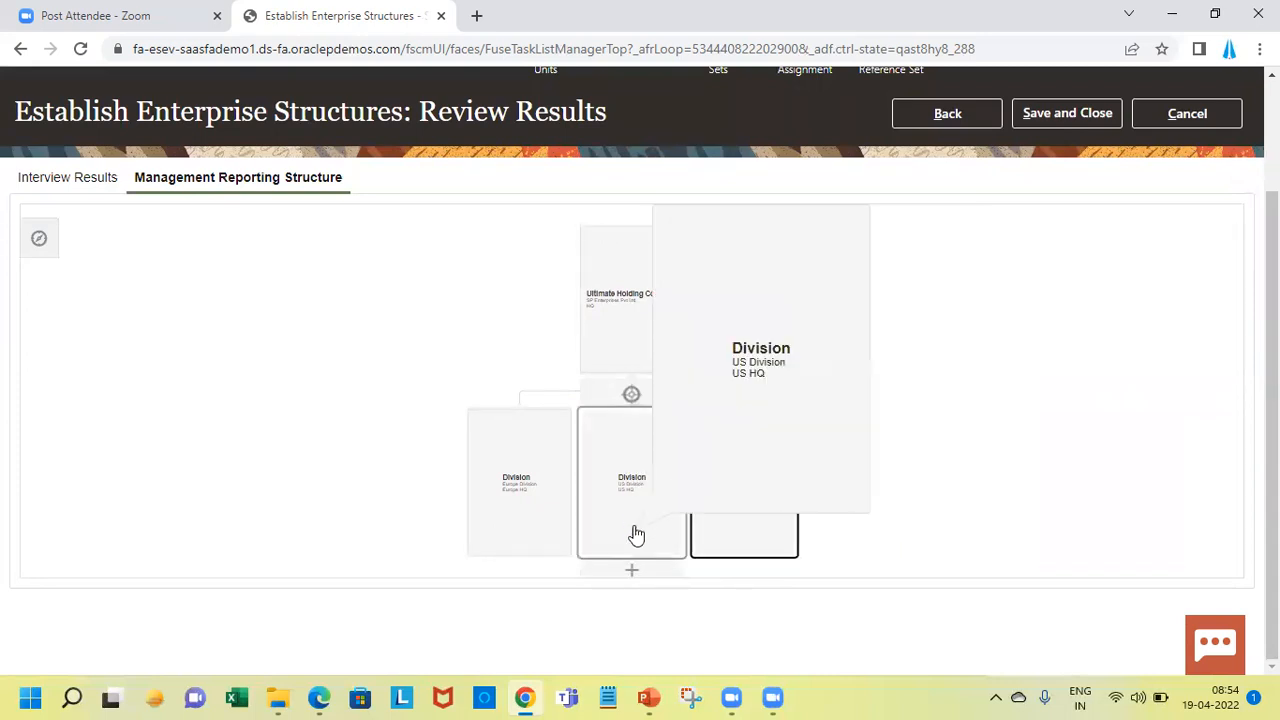
{"action": "left_click", "coordinate": [634, 570]}
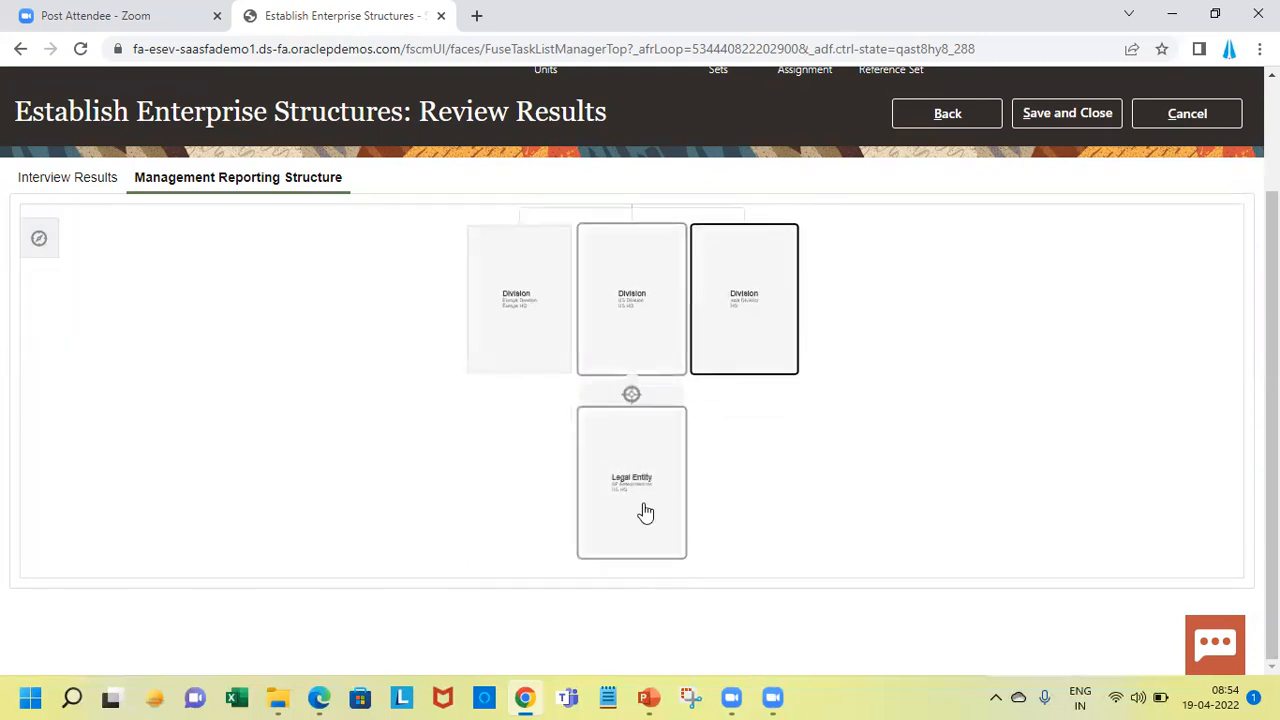
{"action": "mouse_move", "coordinate": [637, 518]}
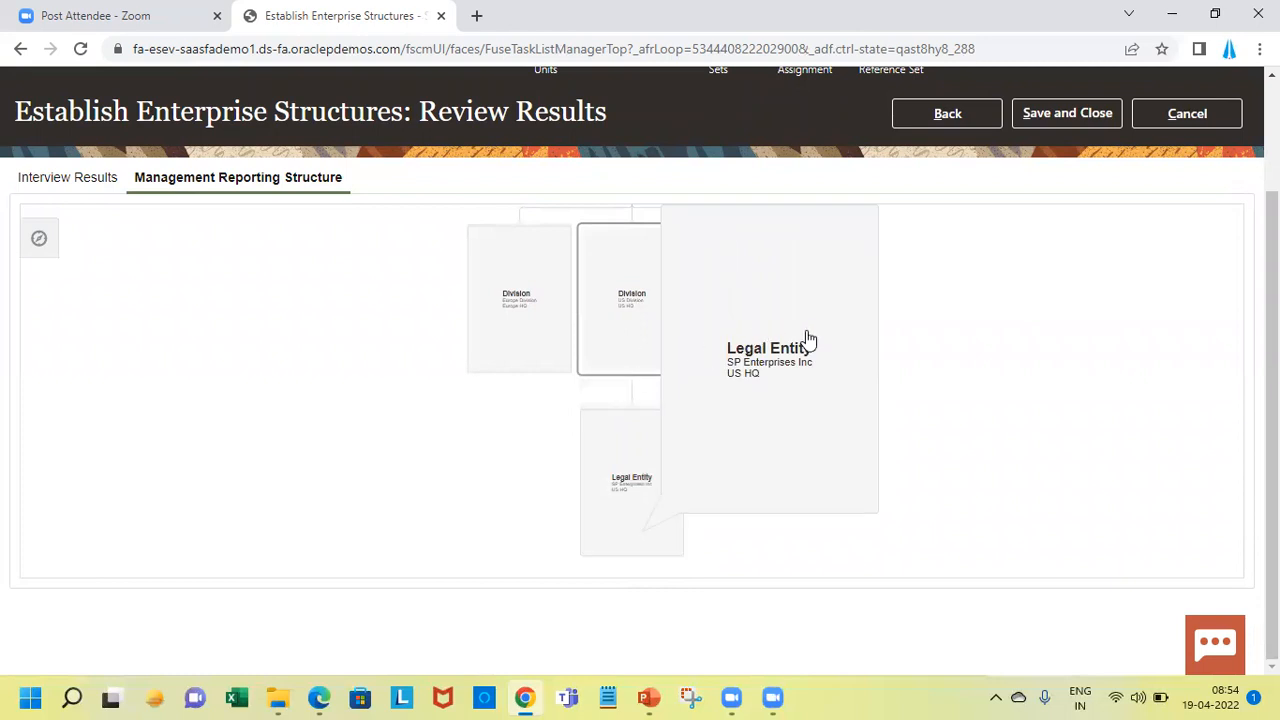
{"action": "mouse_move", "coordinate": [737, 358]}
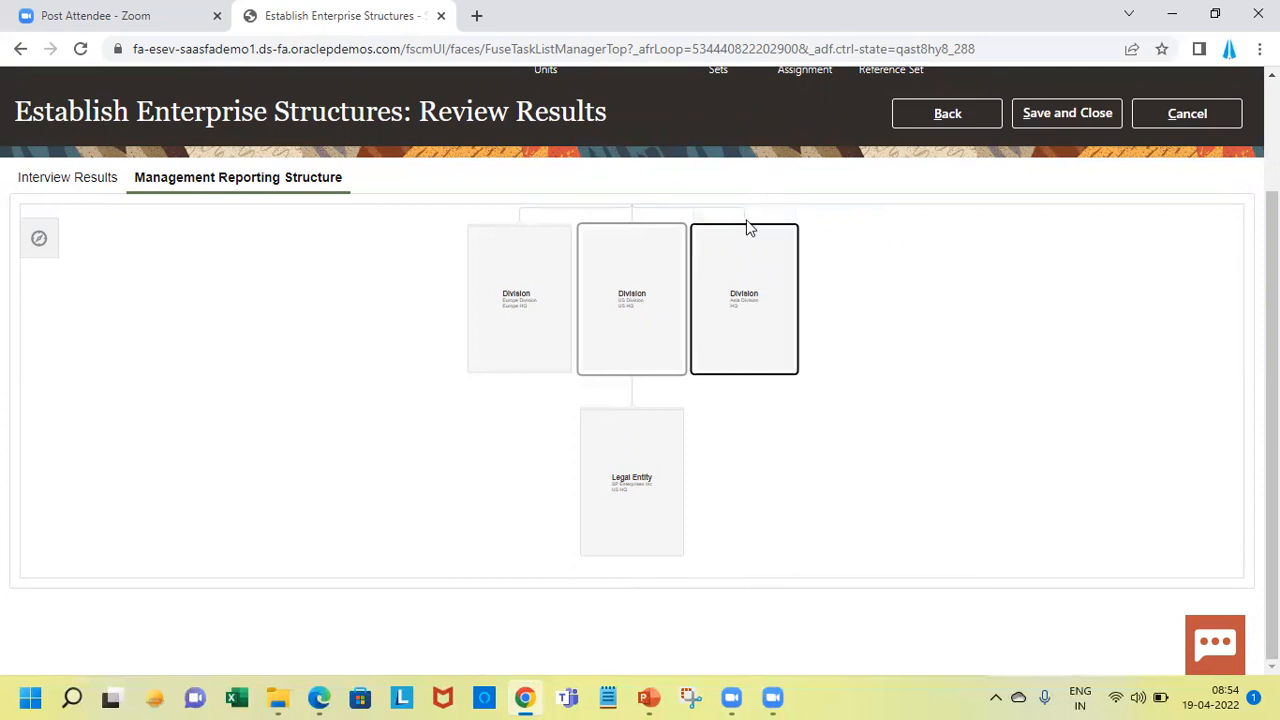
{"action": "left_click_drag", "start_coordinate": [746, 250], "coordinate": [746, 334]}
{"action": "left_click", "coordinate": [745, 305]}
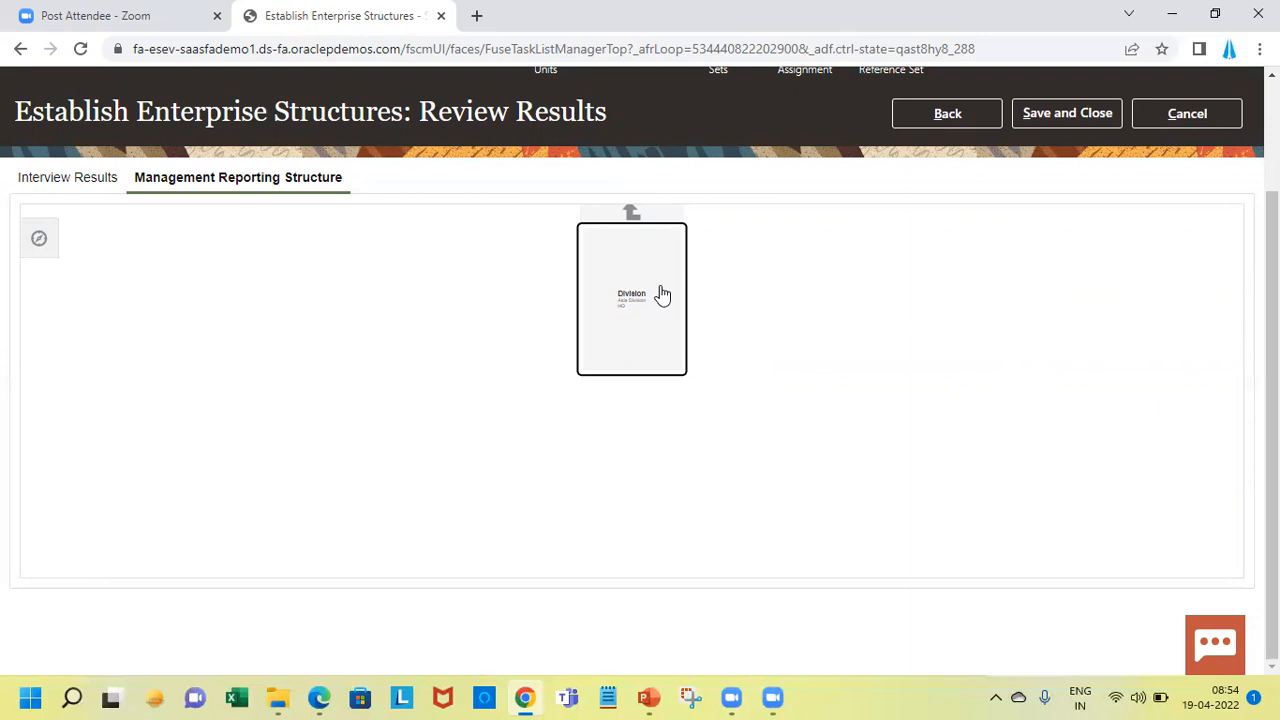
{"action": "left_click", "coordinate": [1059, 124]}
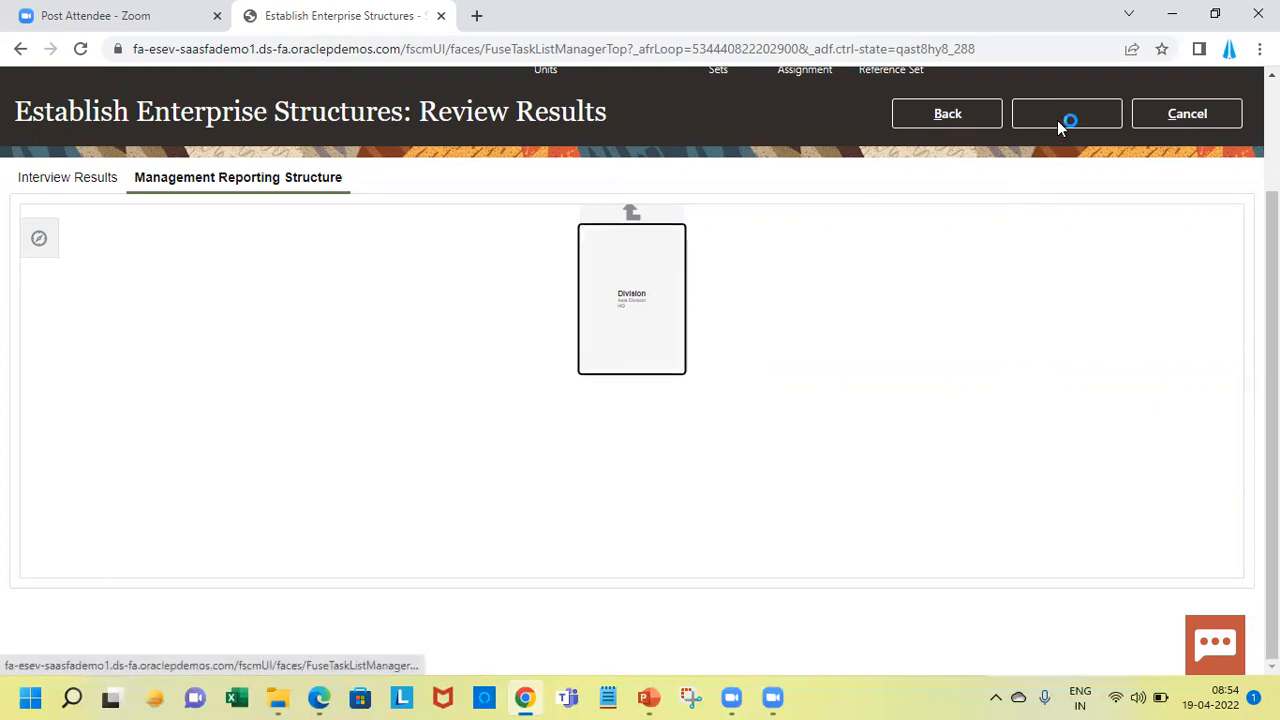
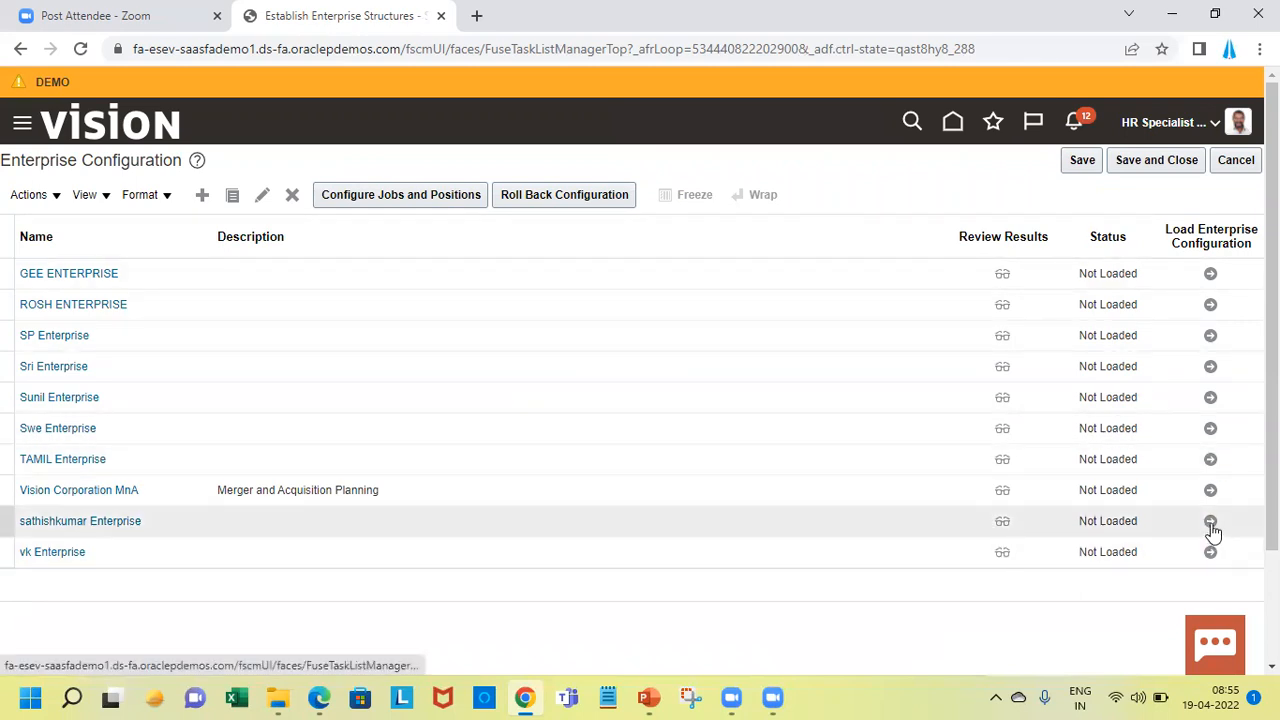
Step: Open the review results of the SP Enterprise configuration and download its Technical Summary Report
{"action": "left_click", "coordinate": [807, 339]}
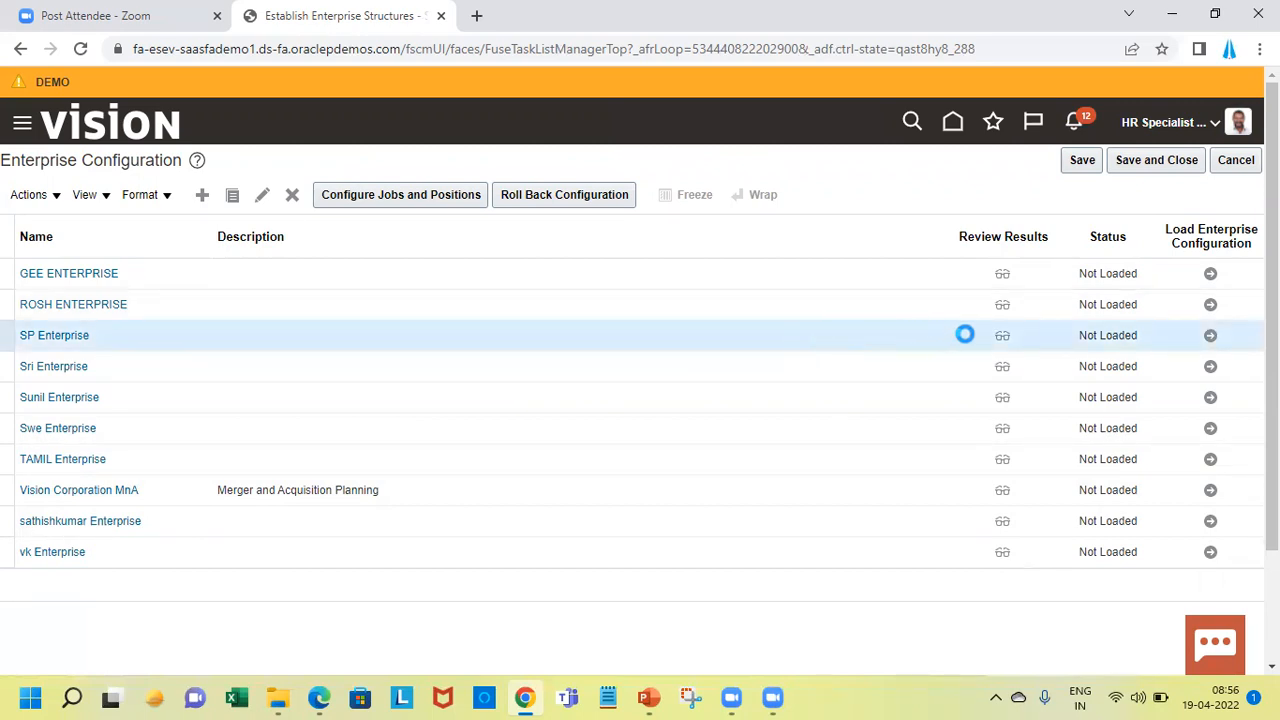
{"action": "left_click", "coordinate": [1004, 338]}
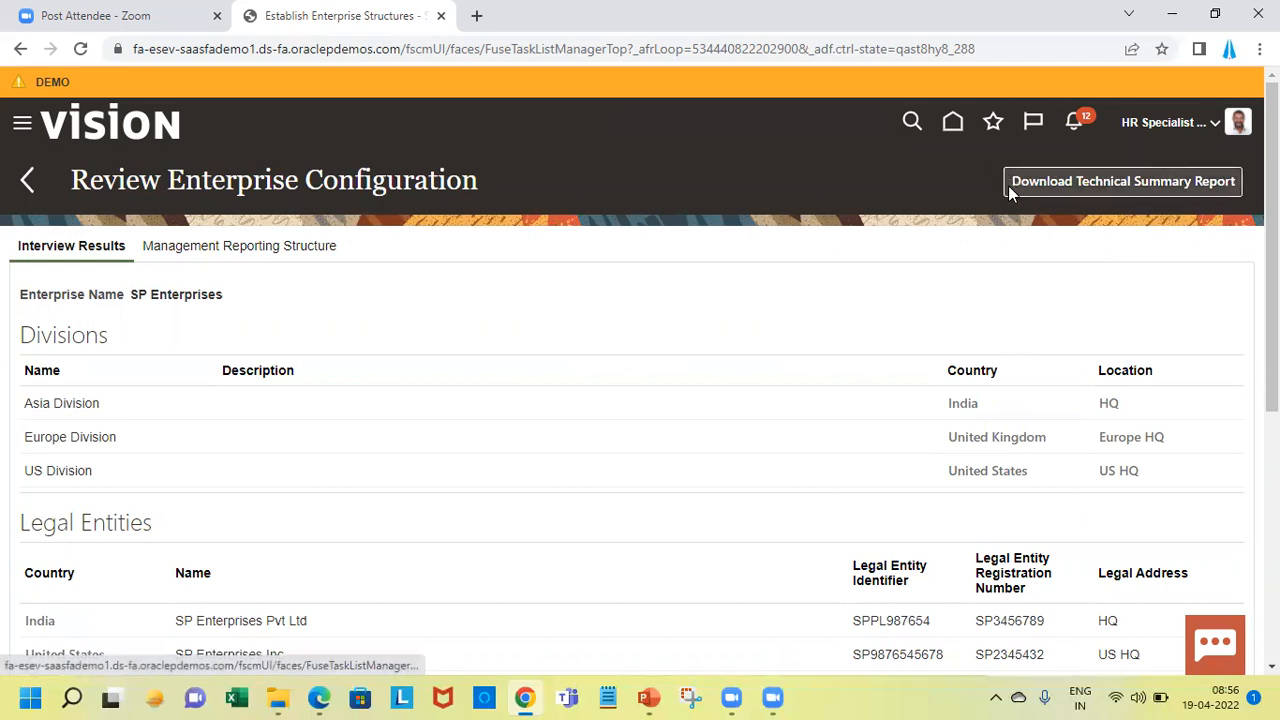
{"action": "left_click", "coordinate": [1100, 182]}
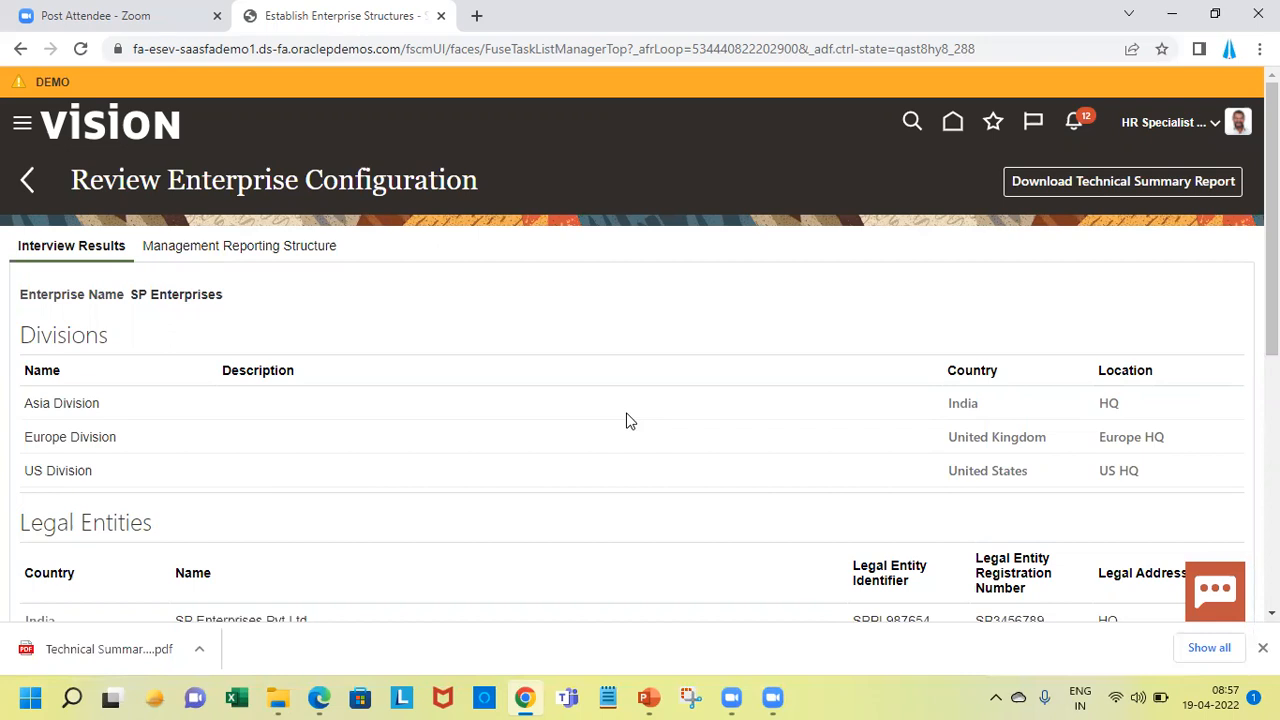
Step: Open the downloaded Technical Summary Report, read it from the contents page through Job Structures, and close it
{"action": "left_click", "coordinate": [103, 647]}
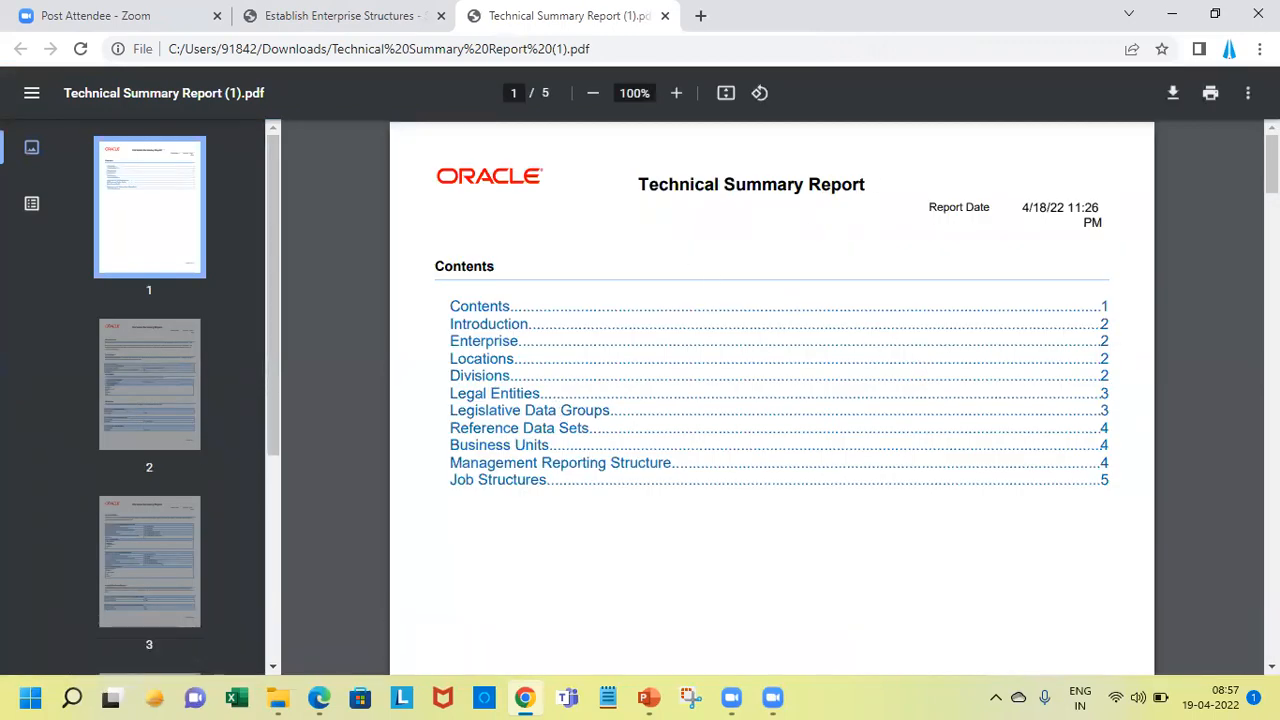
{"action": "scroll", "coordinate": [772, 400], "scroll_direction": "down", "scroll_amount": 5}
{"action": "scroll", "coordinate": [772, 400], "scroll_direction": "down", "scroll_amount": 5}
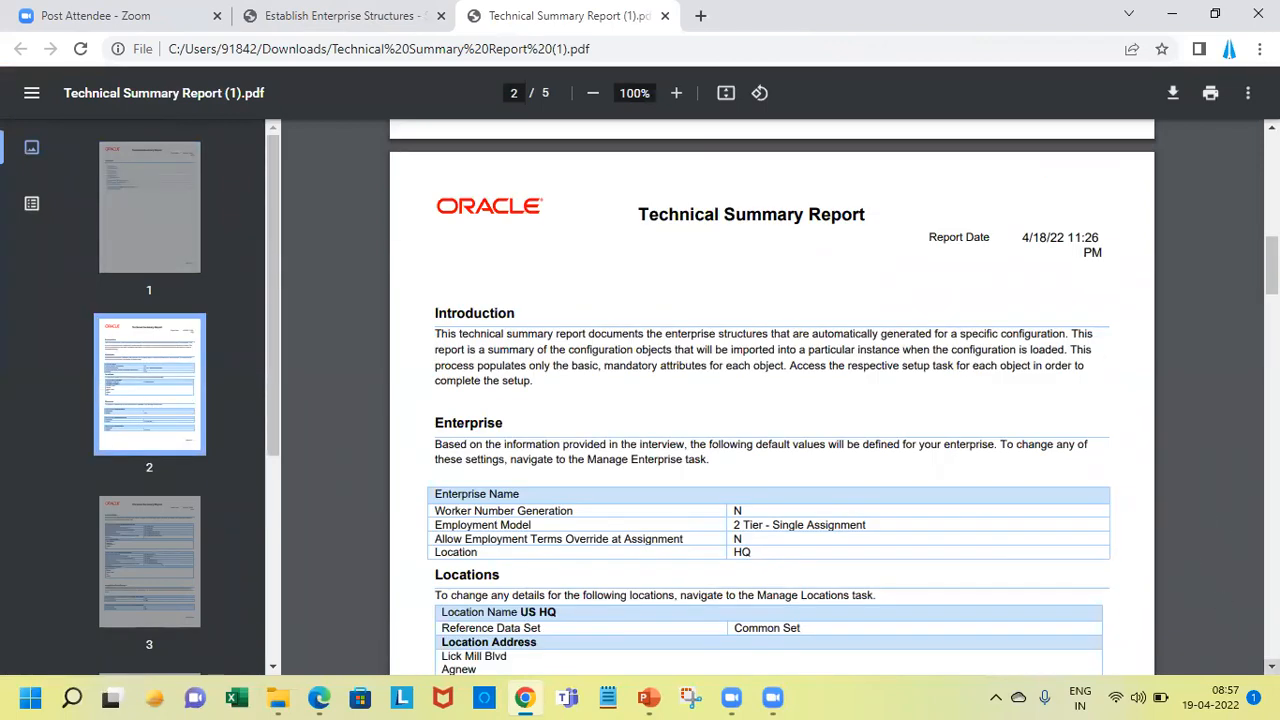
{"action": "scroll", "coordinate": [772, 400], "scroll_direction": "down", "scroll_amount": 2}
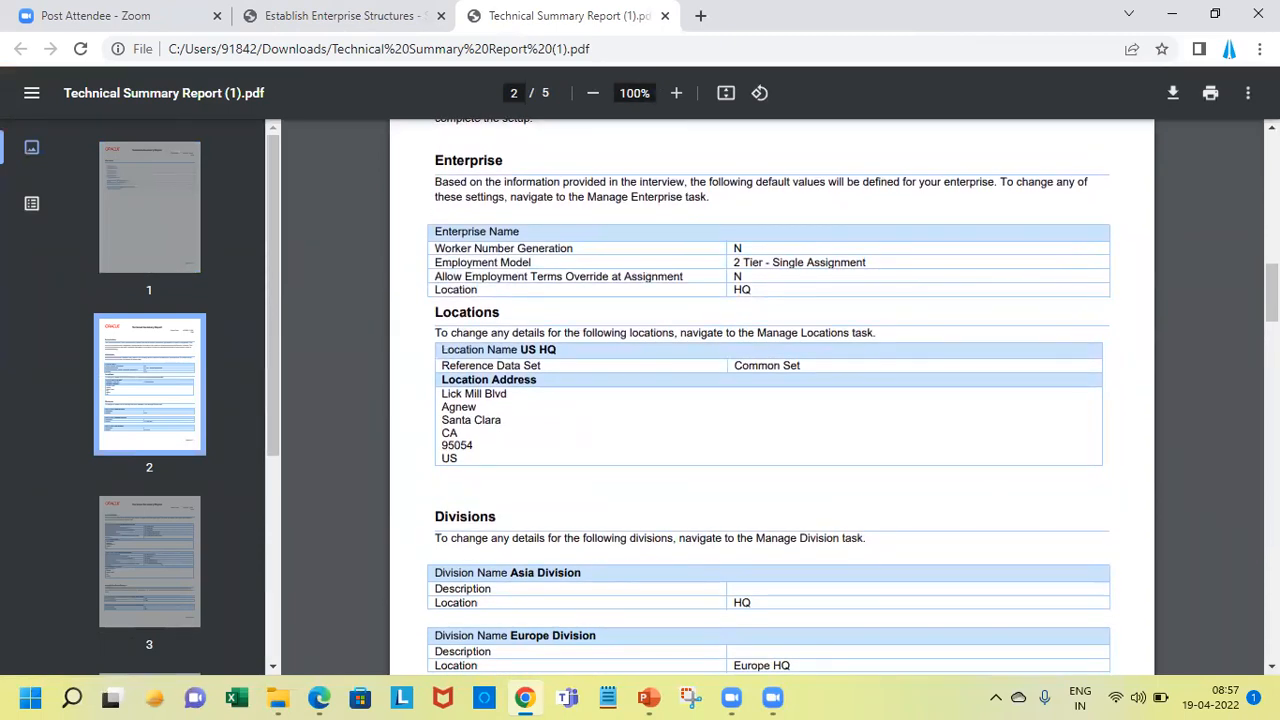
{"action": "scroll", "coordinate": [772, 400], "scroll_direction": "down", "scroll_amount": 4}
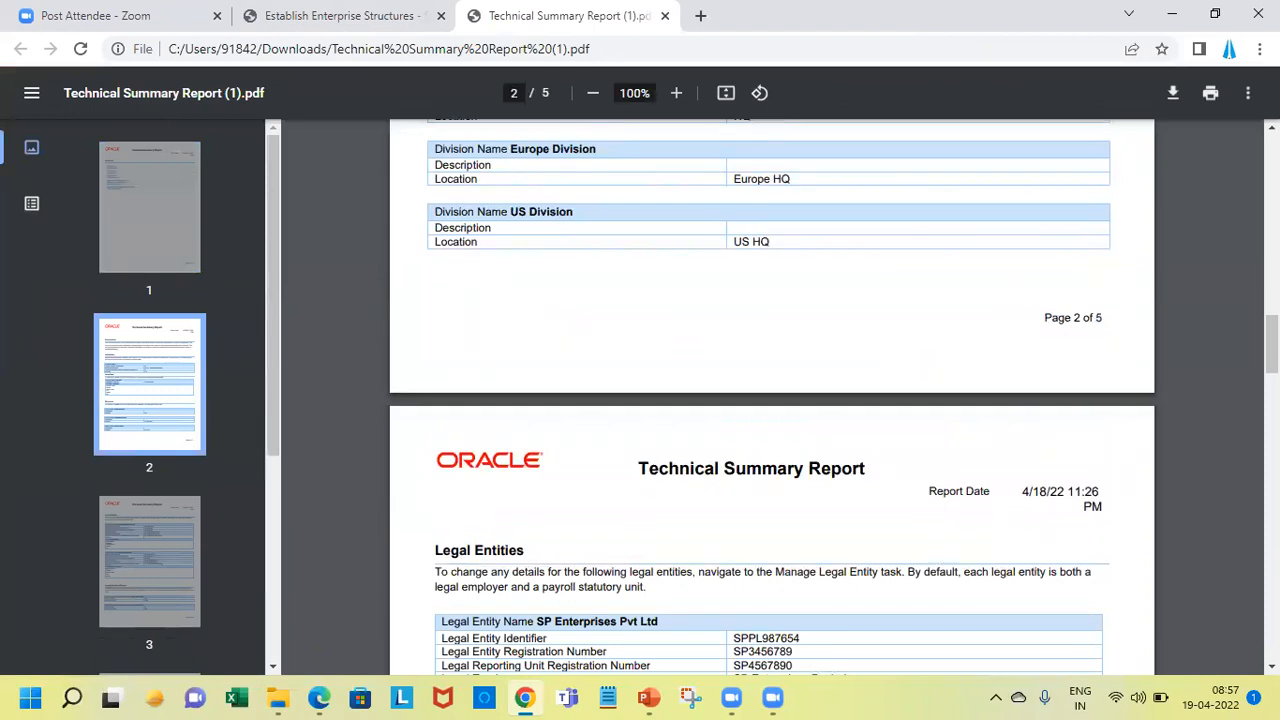
{"action": "scroll", "coordinate": [772, 400], "scroll_direction": "down", "scroll_amount": 2}
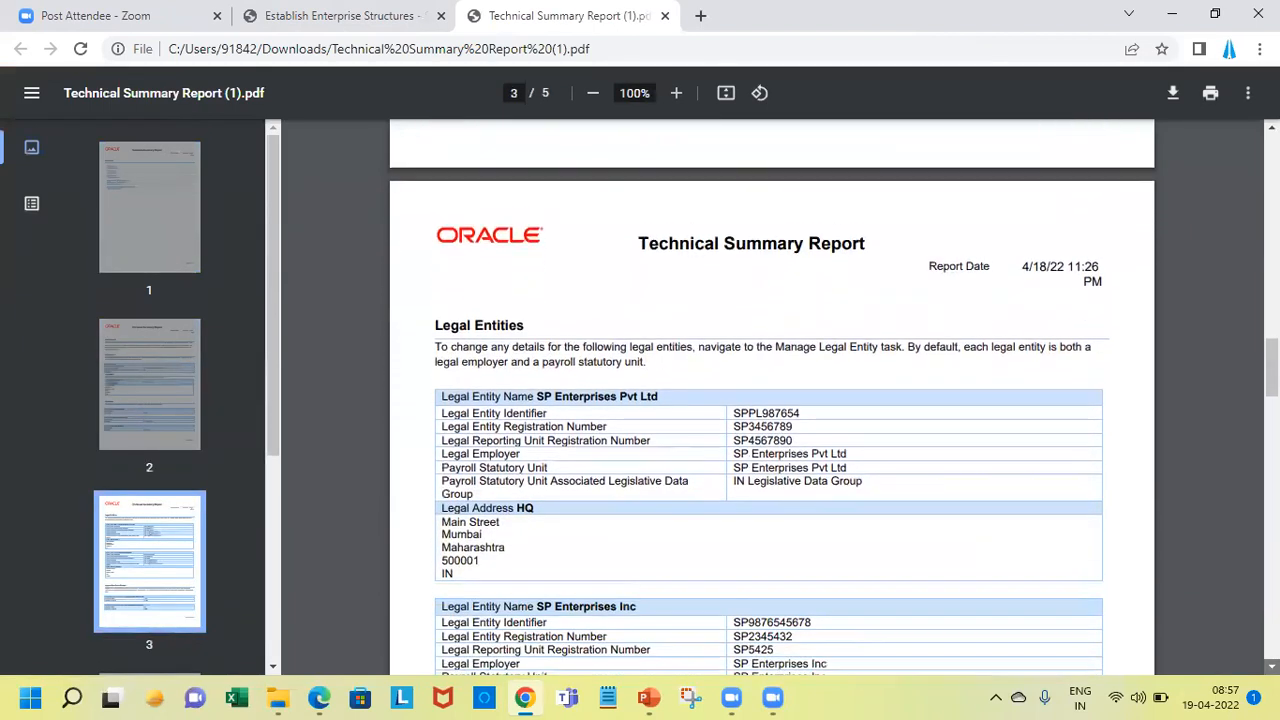
{"action": "scroll", "coordinate": [772, 400], "scroll_direction": "down", "scroll_amount": 3}
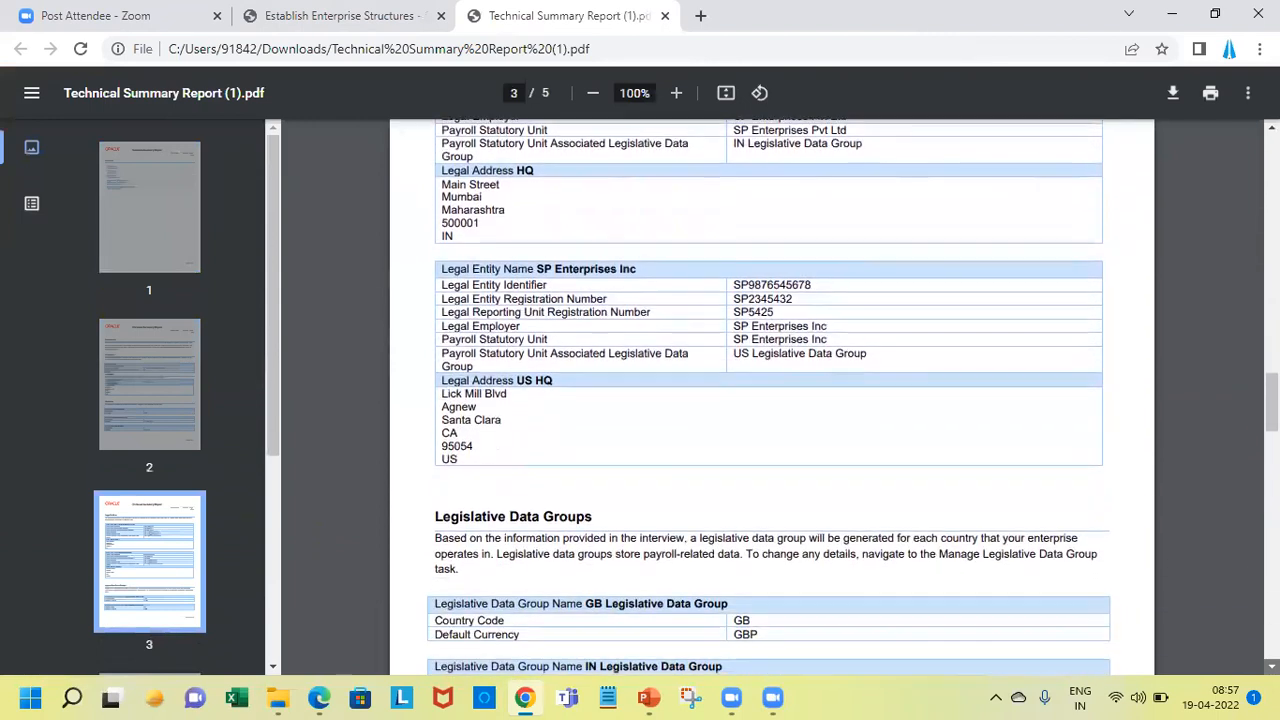
{"action": "scroll", "coordinate": [772, 400], "scroll_direction": "down", "scroll_amount": 2}
{"action": "scroll", "coordinate": [772, 400], "scroll_direction": "down", "scroll_amount": 3}
{"action": "scroll", "coordinate": [772, 400], "scroll_direction": "down", "scroll_amount": 2}
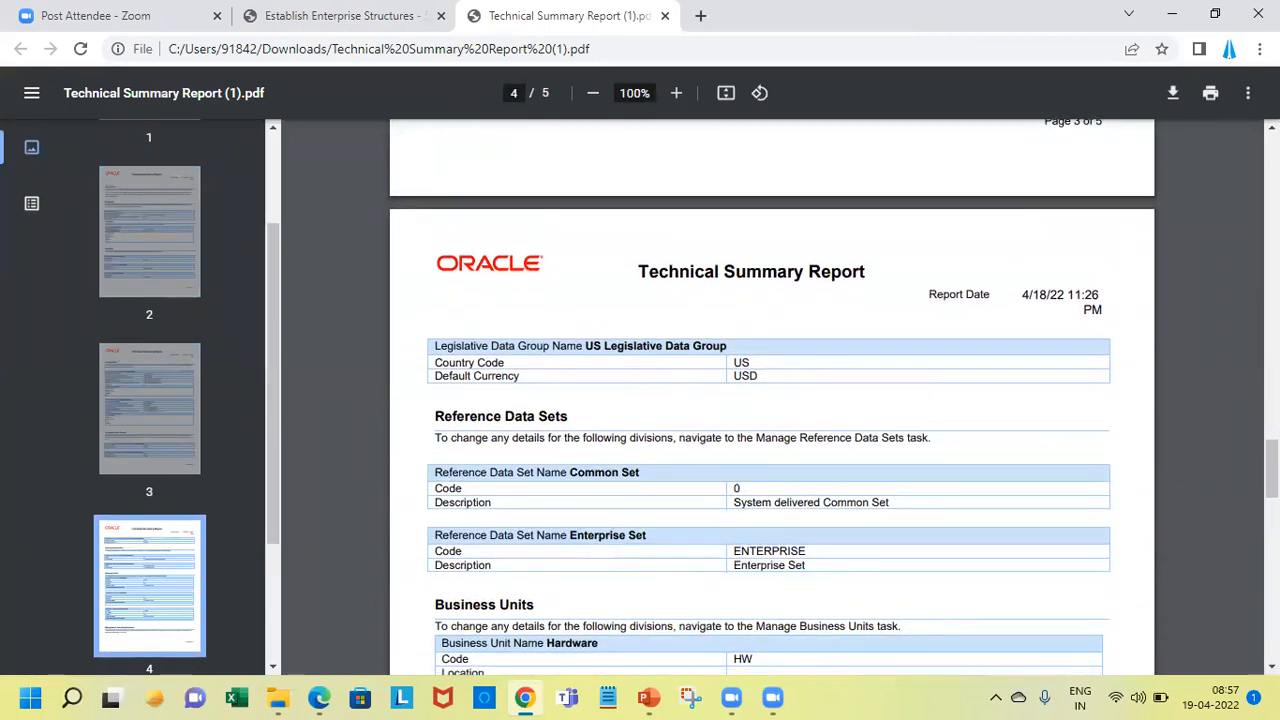
{"action": "scroll", "coordinate": [772, 400], "scroll_direction": "down", "scroll_amount": 10}
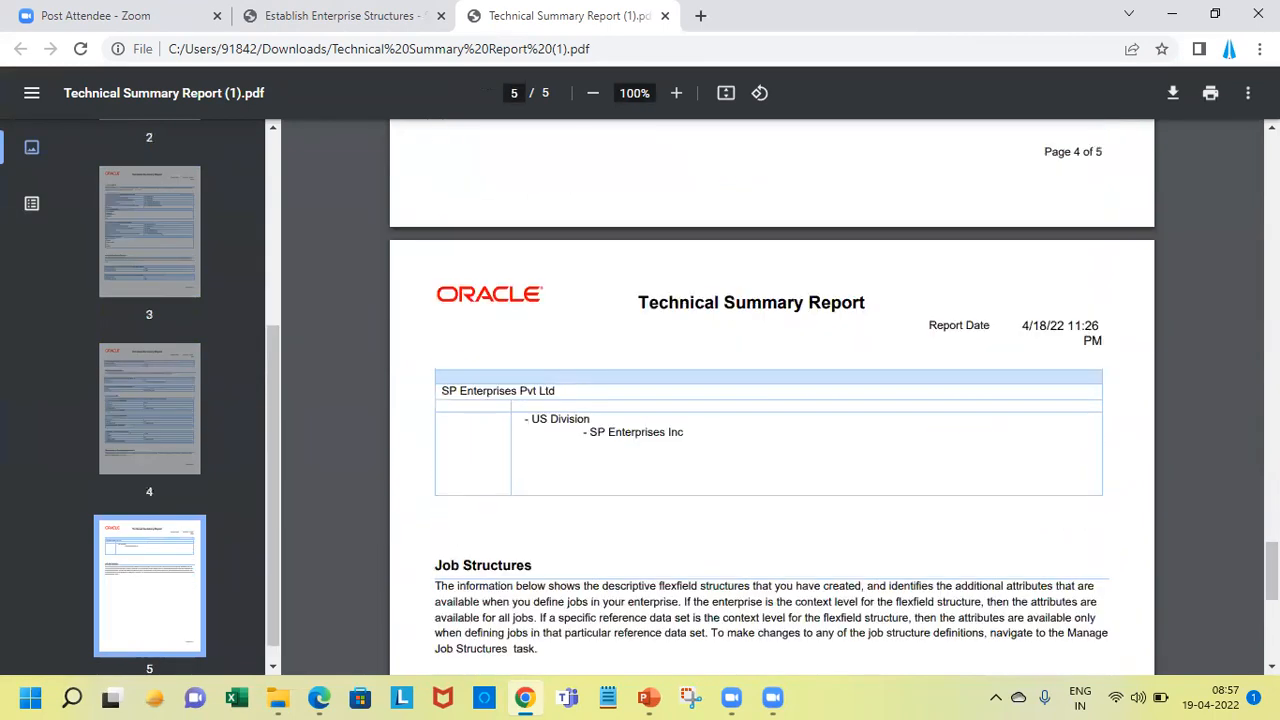
{"action": "scroll", "coordinate": [772, 400], "scroll_direction": "down", "scroll_amount": 5}
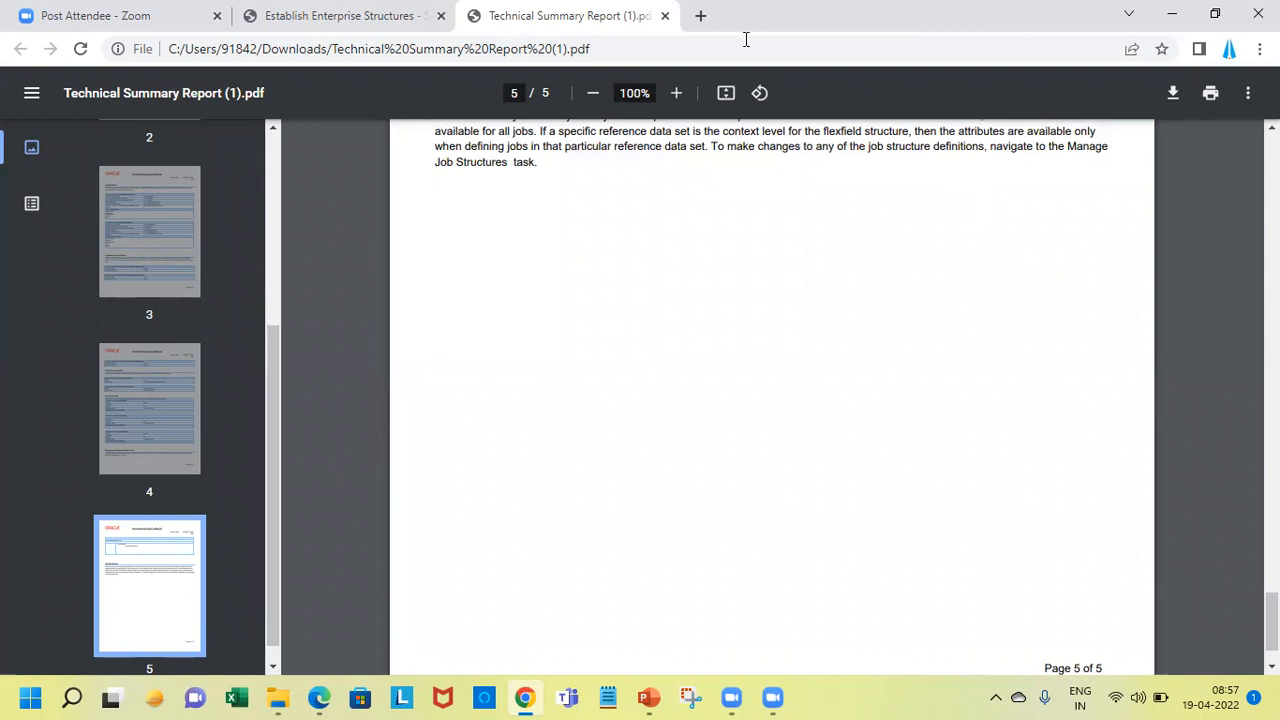
{"action": "key", "text": "ctrl+w"}
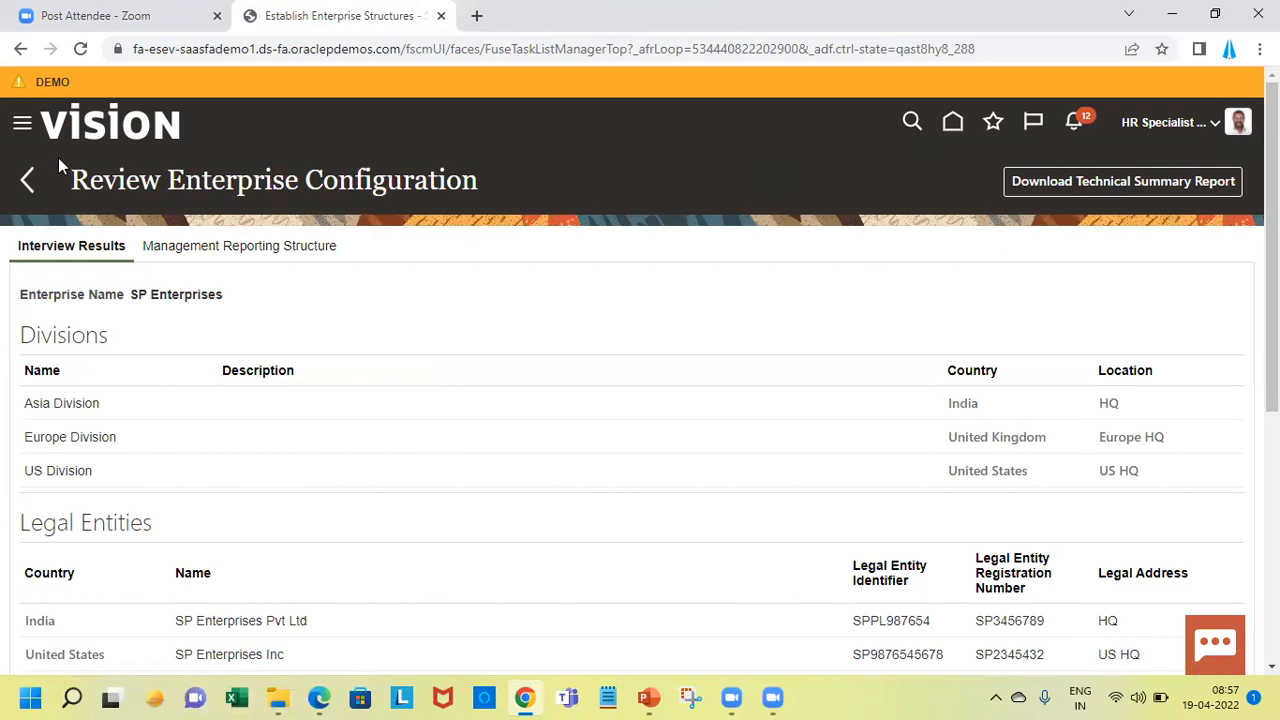
Step: Return to the enterprise configuration list and start configuring jobs and positions for SP Enterprise
{"action": "left_click", "coordinate": [28, 179]}
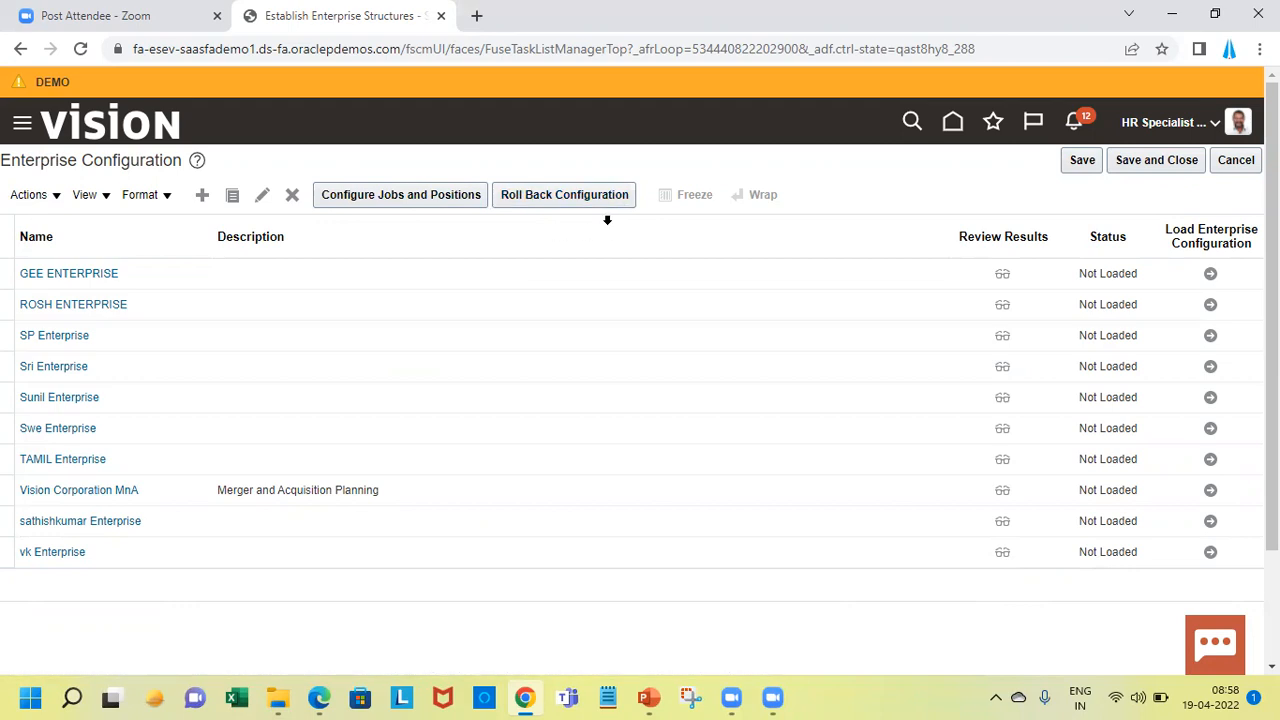
{"action": "left_click", "coordinate": [613, 324]}
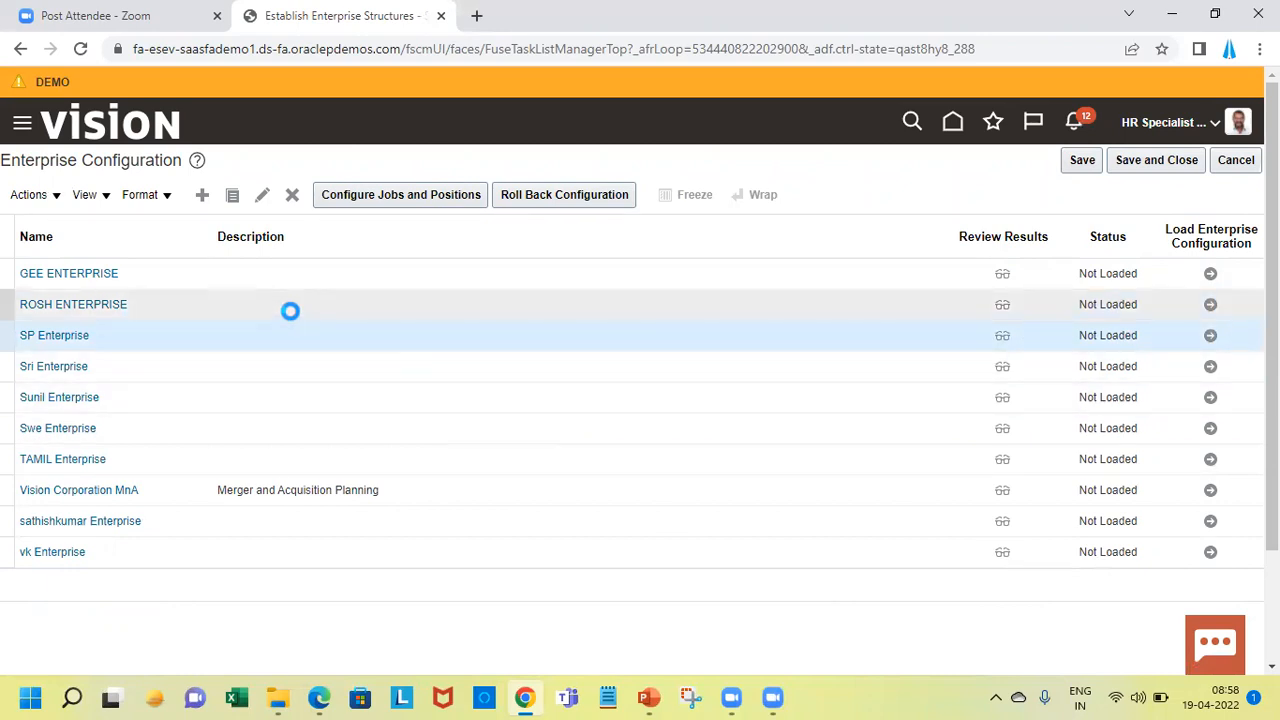
{"action": "left_click", "coordinate": [398, 194]}
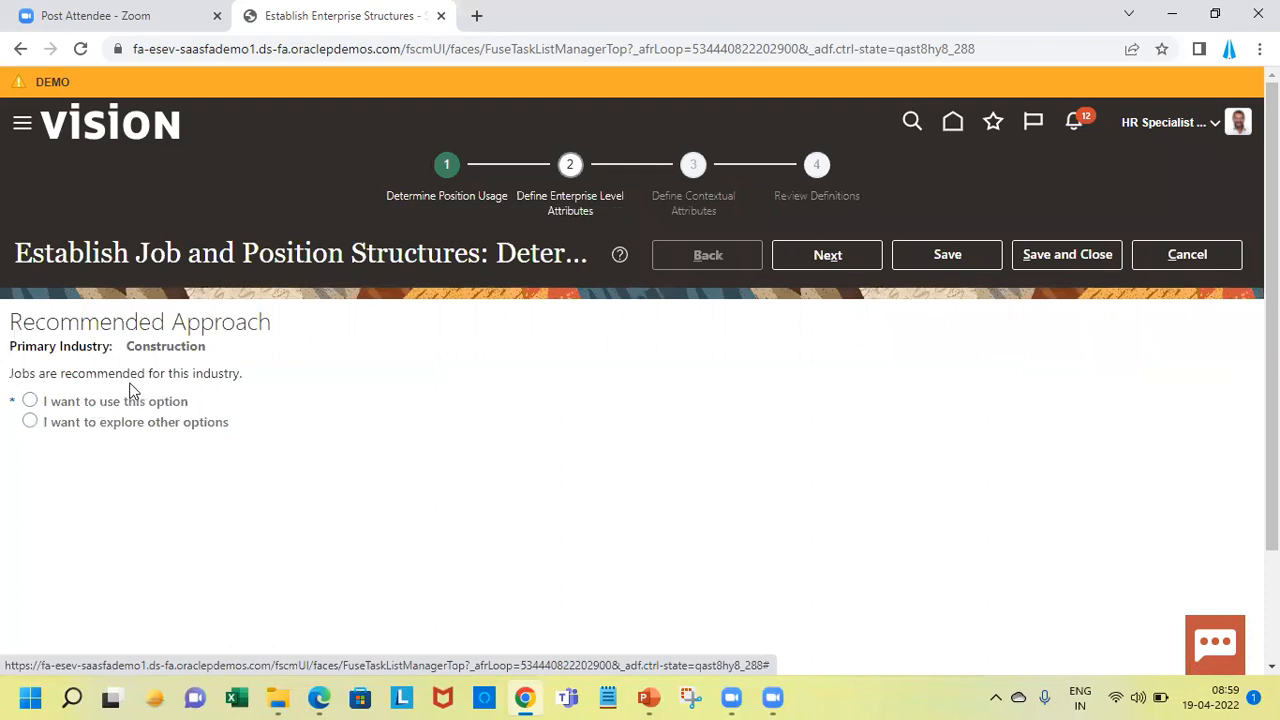
Step: Review the recommended approach for the primary industry and choose to explore other options
{"action": "double_click", "coordinate": [168, 347]}
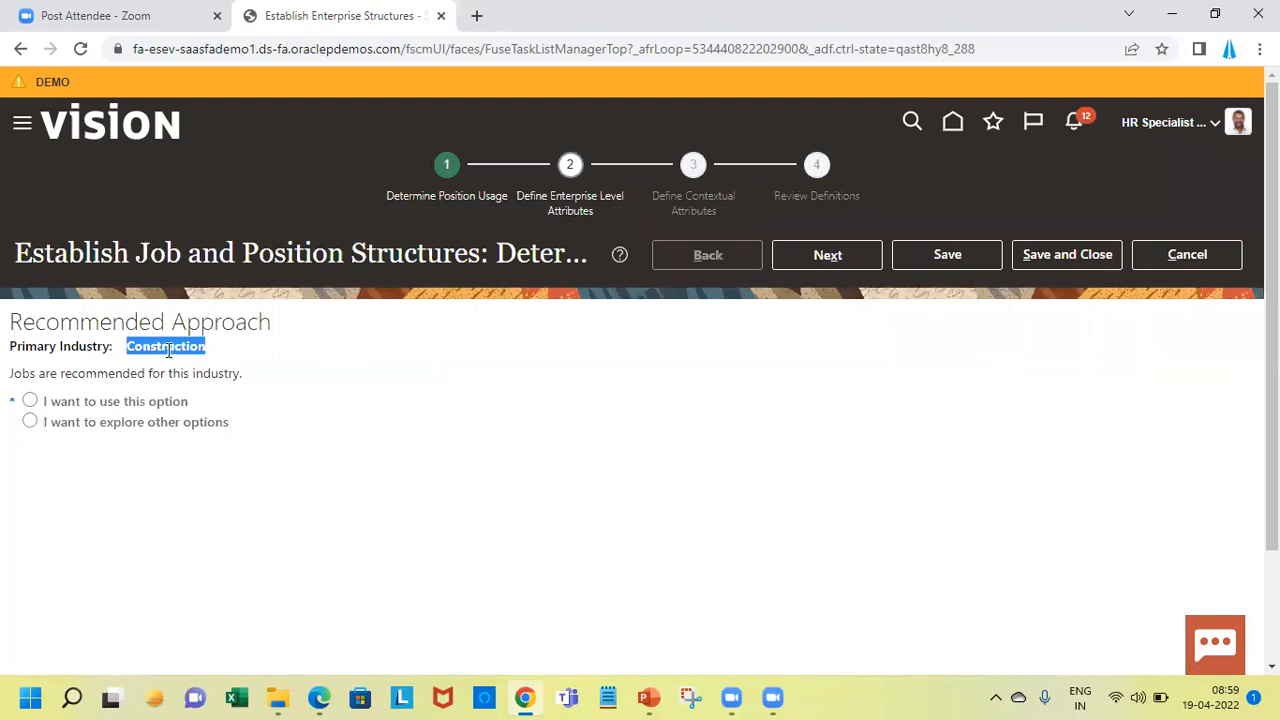
{"action": "triple_click", "coordinate": [92, 378]}
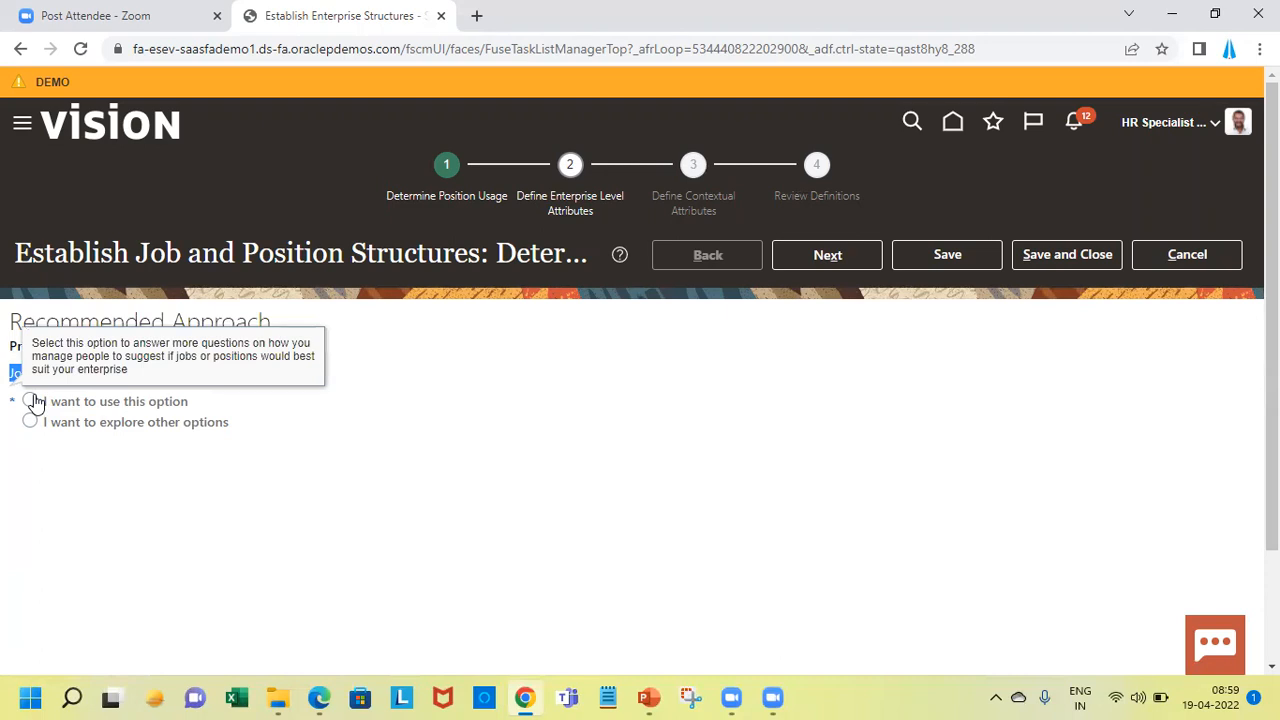
{"action": "left_click", "coordinate": [33, 401]}
{"action": "left_click", "coordinate": [31, 423]}
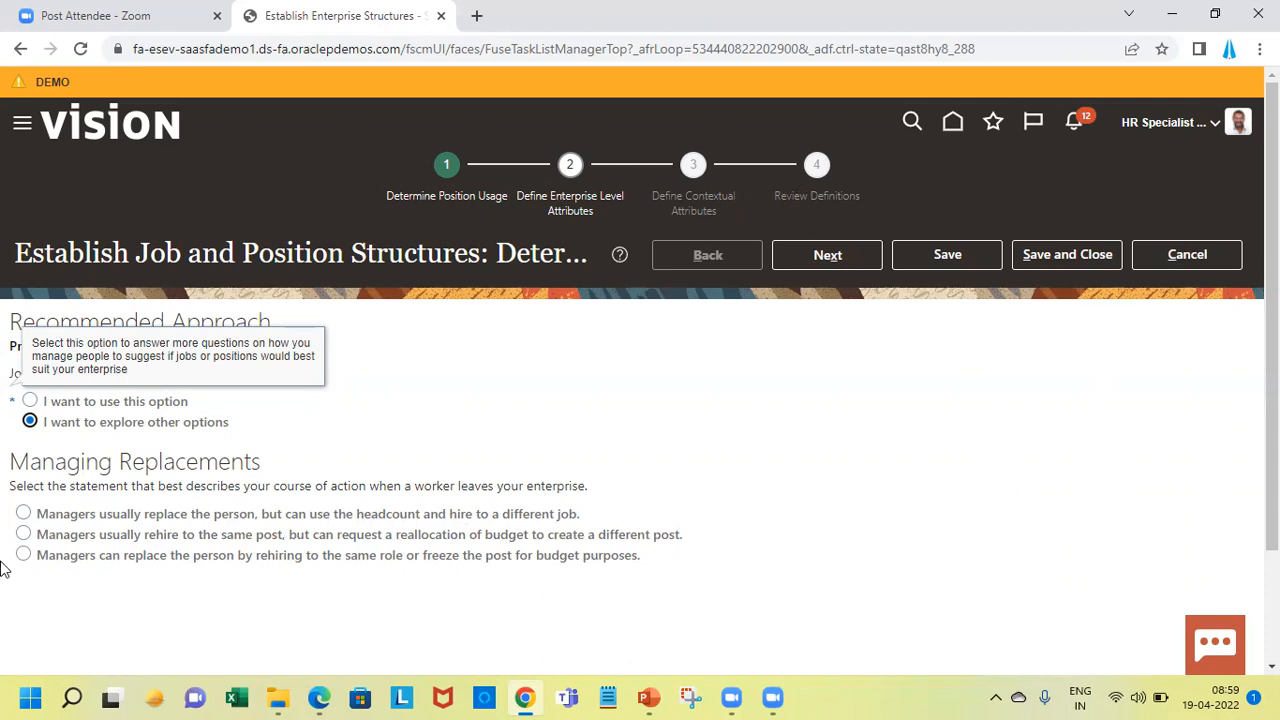
Step: Select rehiring to the same role or freezing the post for replacements, and choose positions and hierarchies for reporting
{"action": "left_click", "coordinate": [22, 514]}
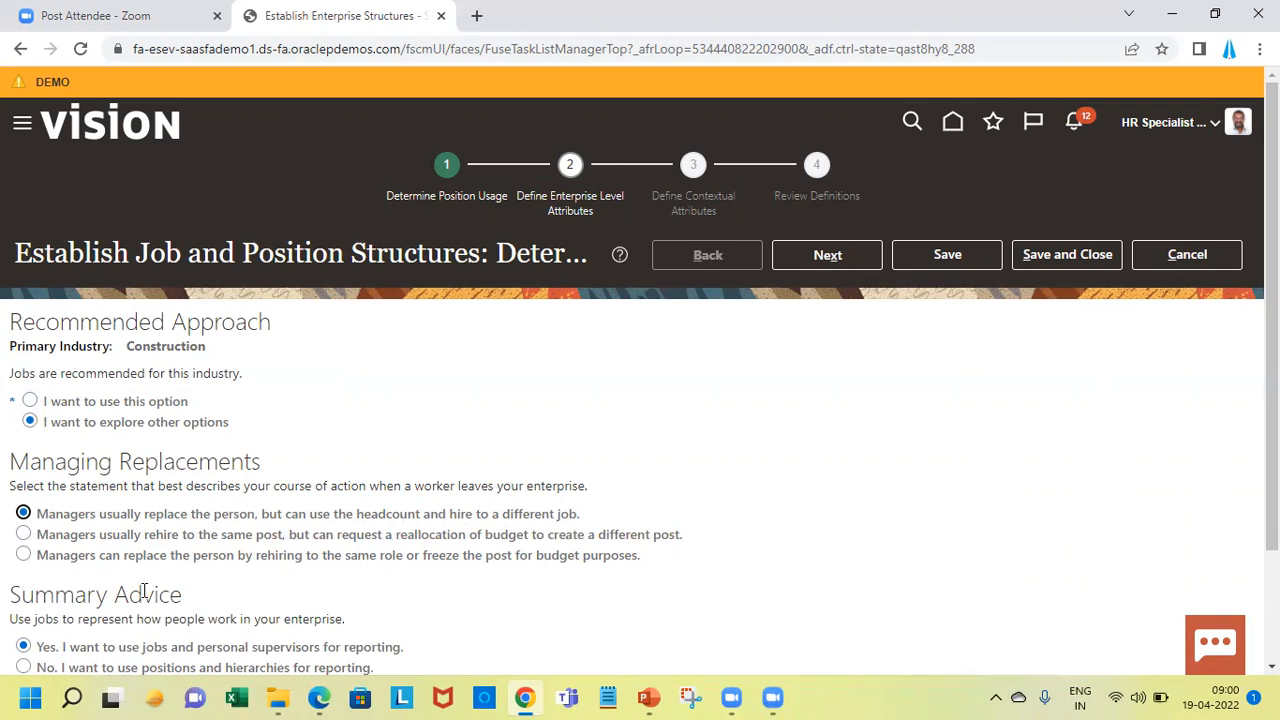
{"action": "left_click", "coordinate": [23, 535]}
{"action": "left_click", "coordinate": [24, 557]}
{"action": "left_click", "coordinate": [22, 668]}
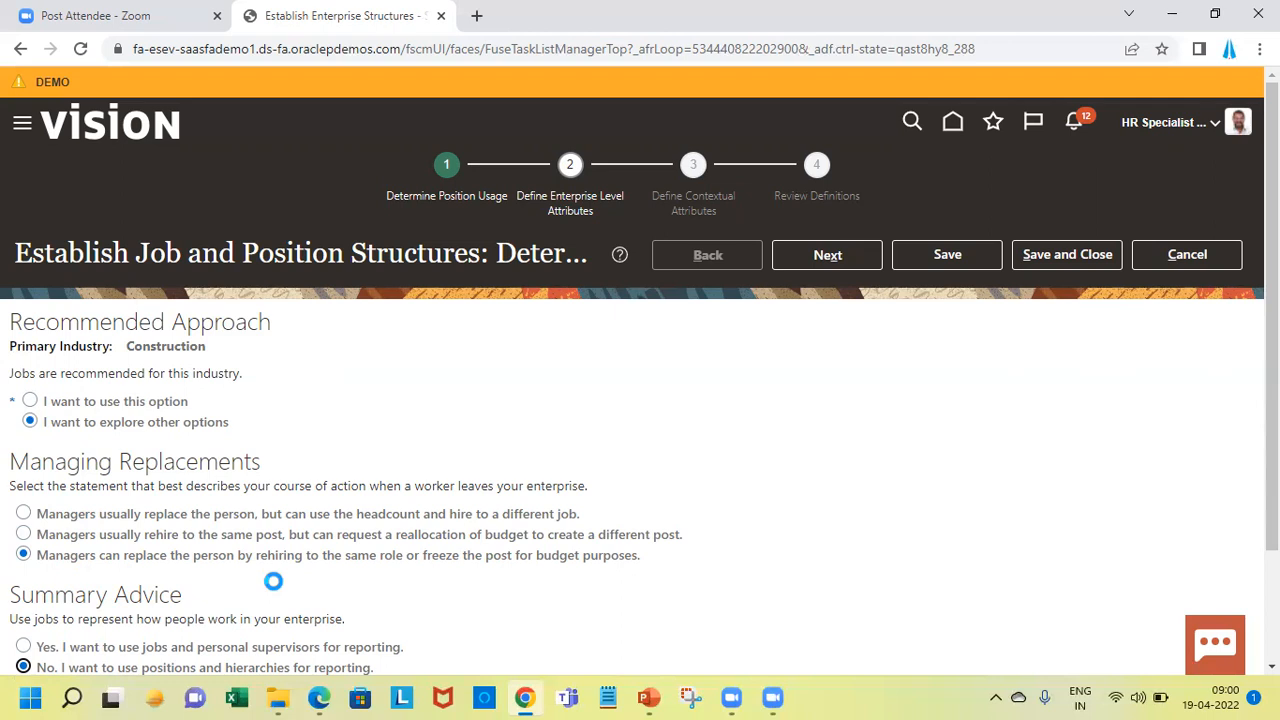
Step: Continue to Define Enterprise Level Attributes and proceed to the contextual attributes without adding any position or job attributes
{"action": "left_click", "coordinate": [817, 263]}
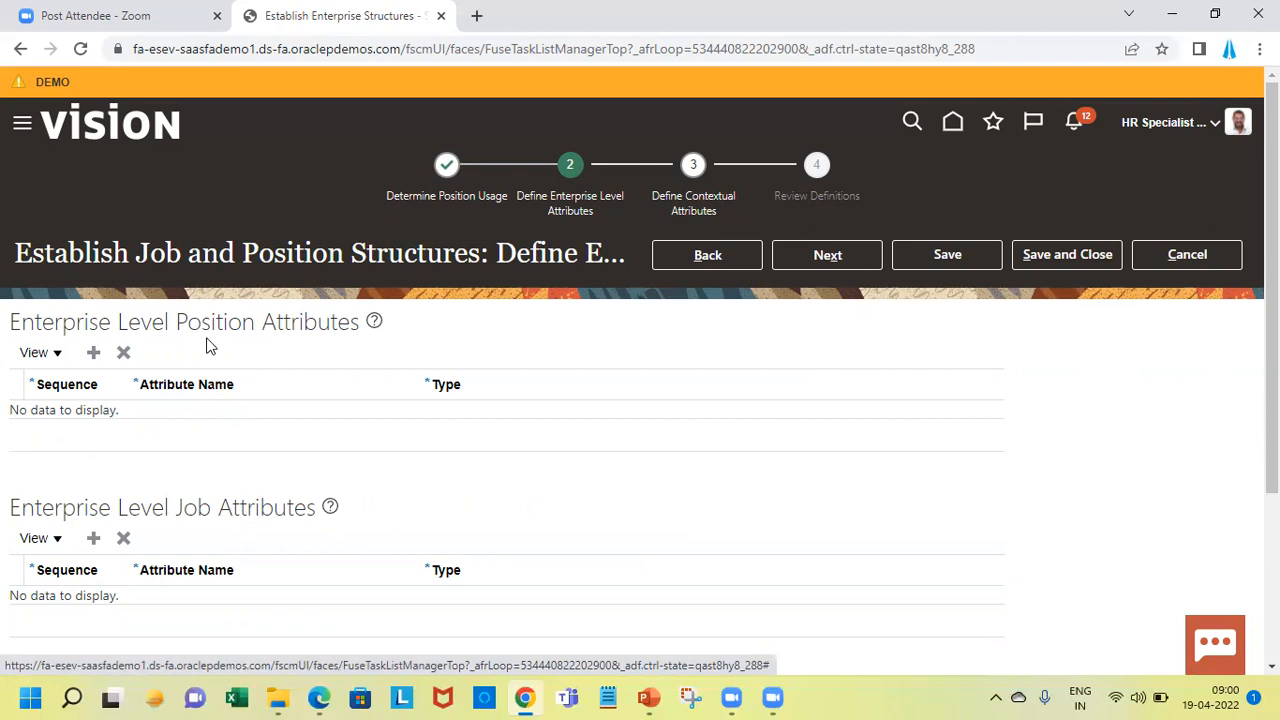
{"action": "triple_click", "coordinate": [200, 520]}
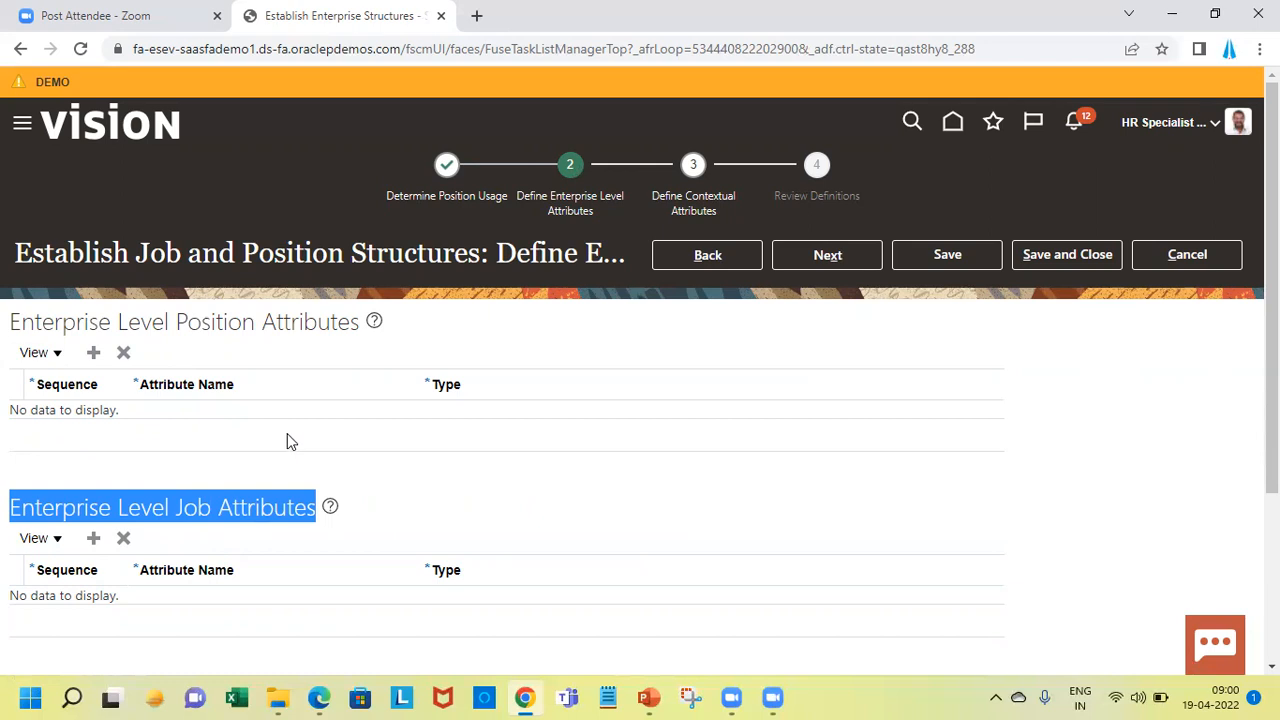
{"action": "left_click", "coordinate": [822, 258]}
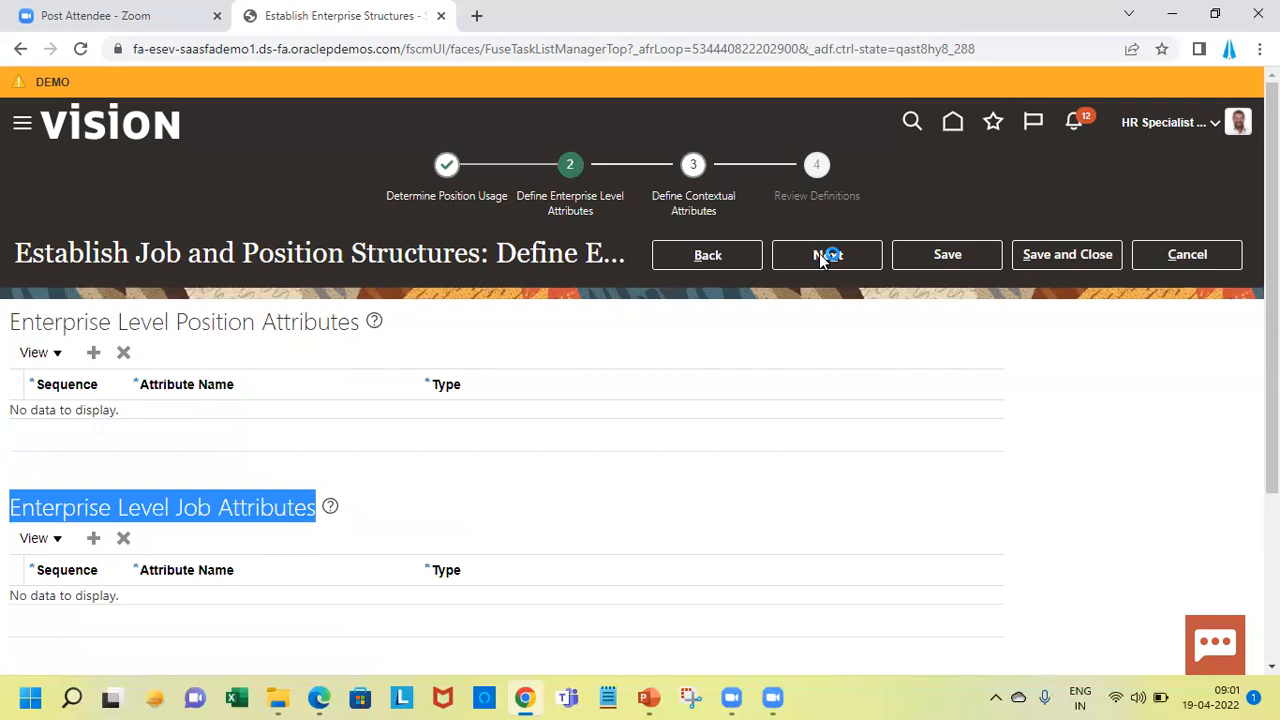